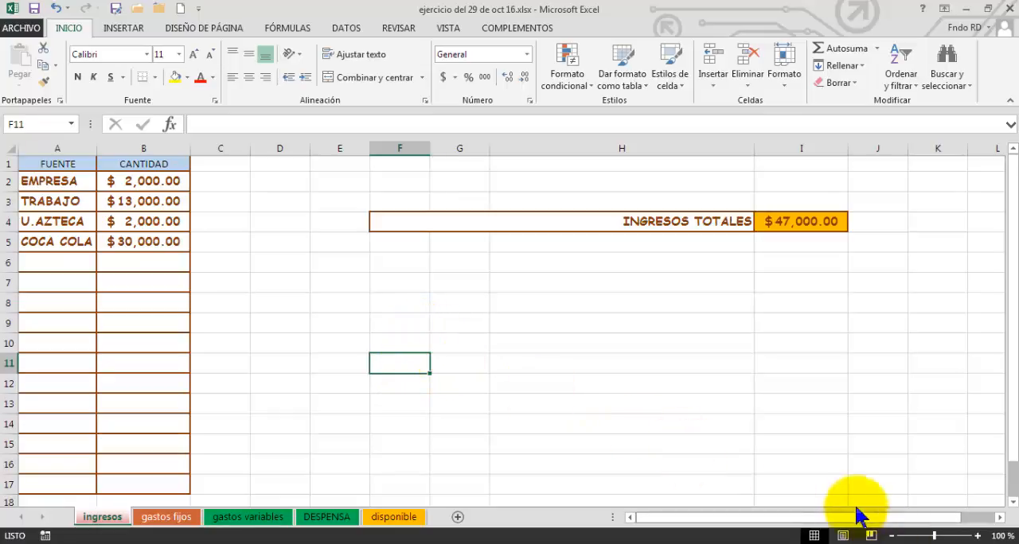
{"action": "left_click", "coordinate": [276, 278]}
{"action": "left_click", "coordinate": [348, 279]}
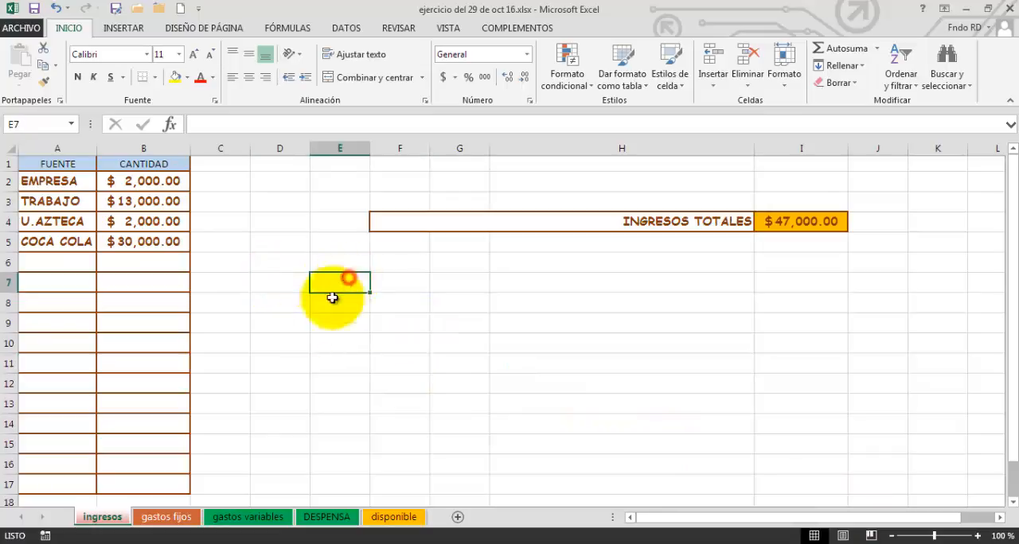
{"action": "left_click", "coordinate": [280, 306]}
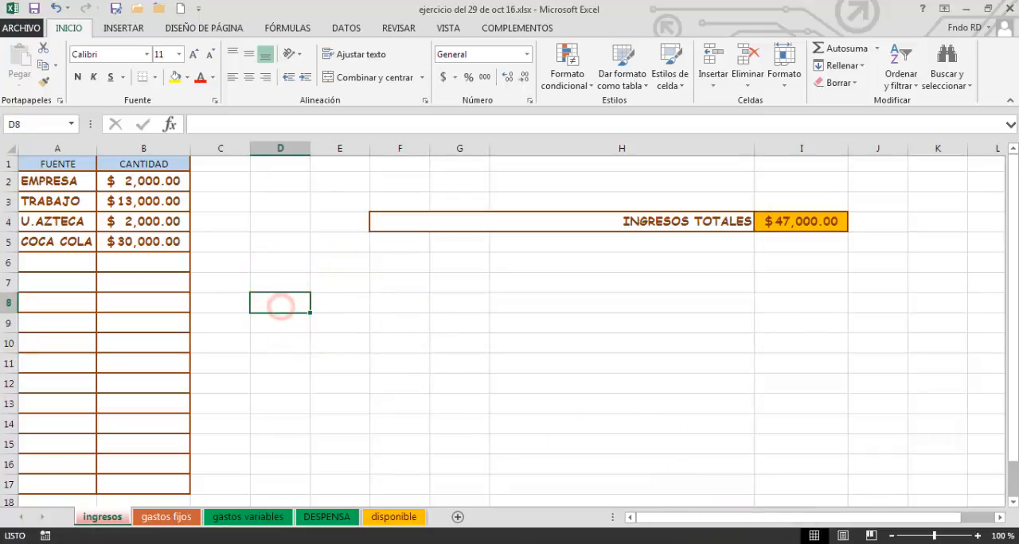
{"action": "left_click", "coordinate": [846, 542]}
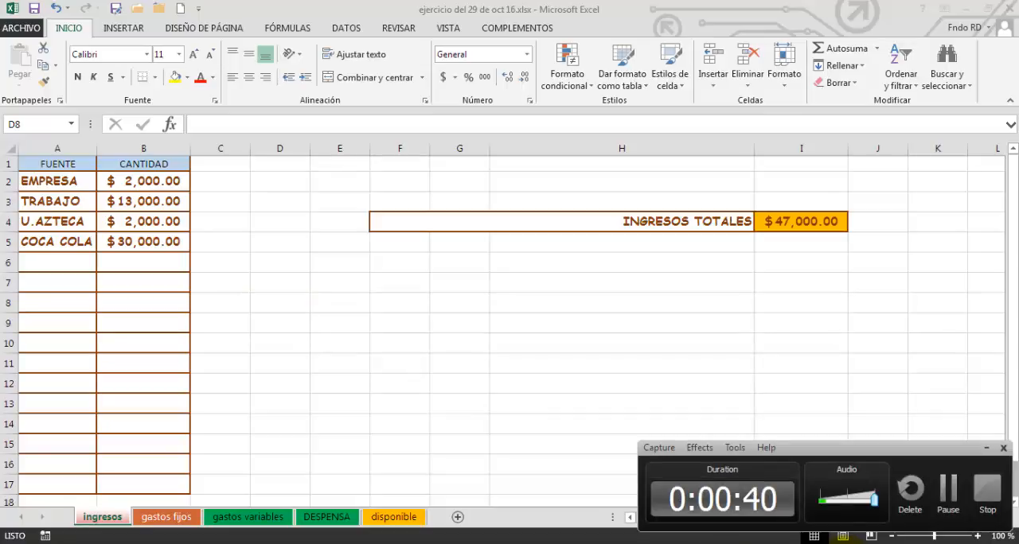
{"action": "left_click", "coordinate": [948, 499]}
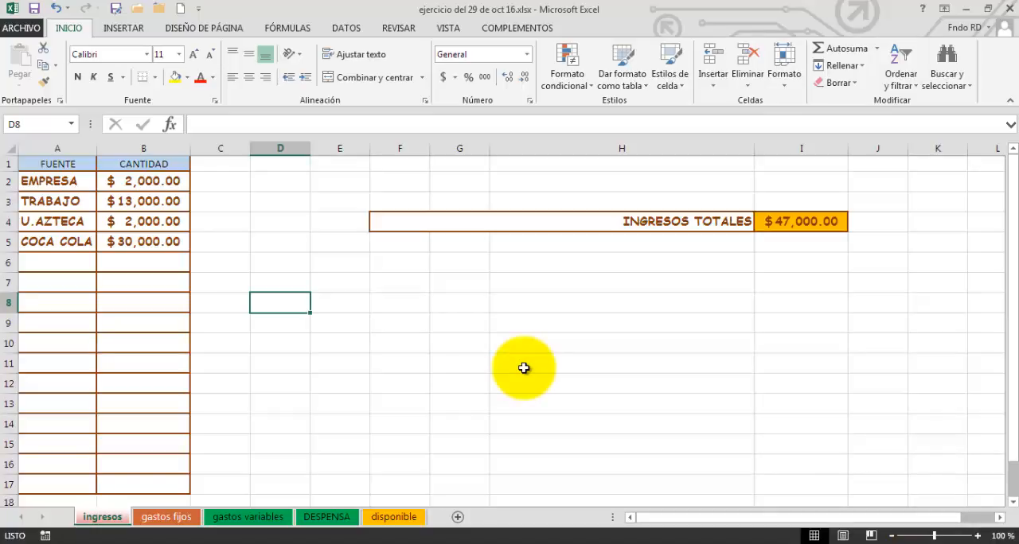
{"action": "left_click", "coordinate": [400, 327]}
{"action": "left_click", "coordinate": [328, 325]}
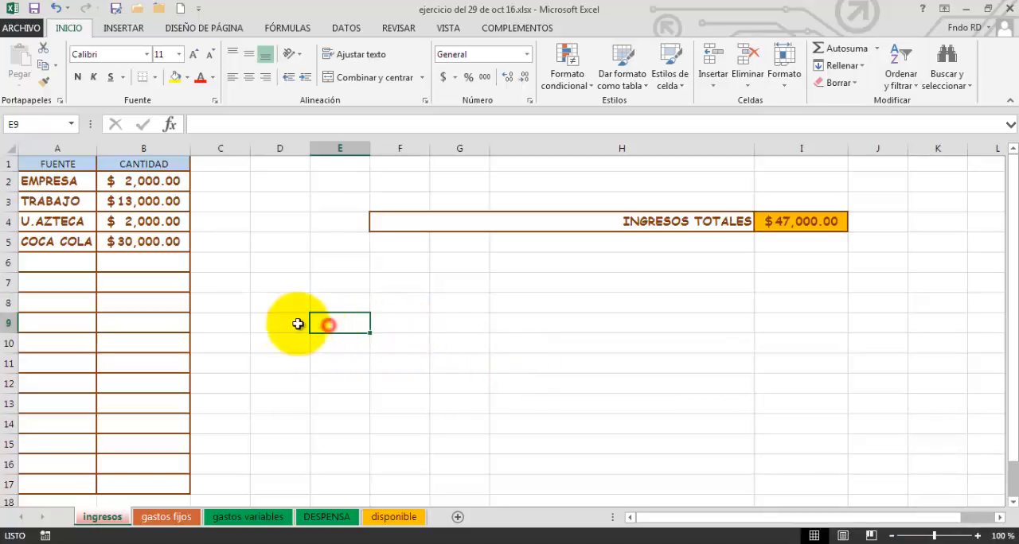
{"action": "left_click", "coordinate": [293, 324]}
{"action": "left_click", "coordinate": [241, 328]}
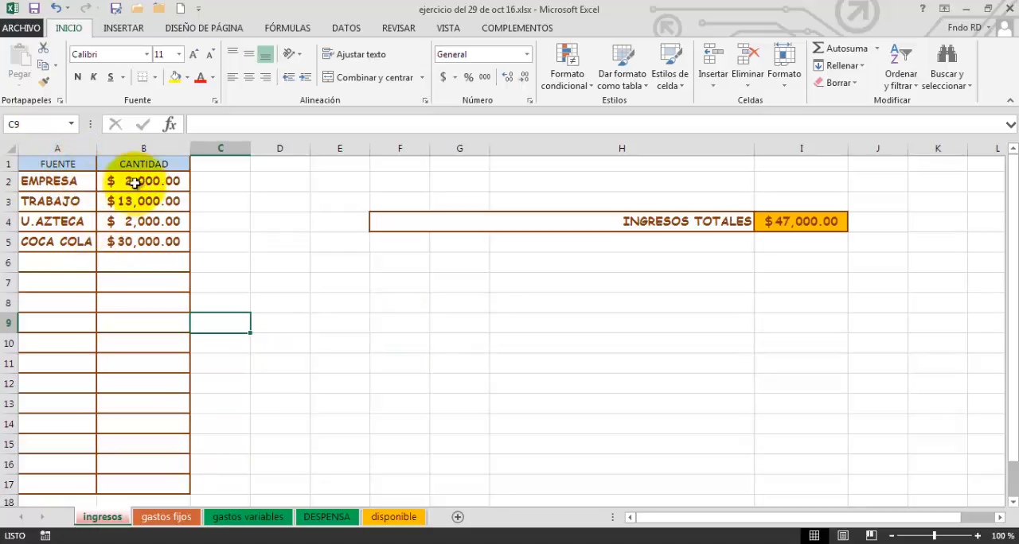
Look through the income sources listed in the FUENTE column, from EMPRESA to COCA COLA.
{"action": "left_click", "coordinate": [58, 178]}
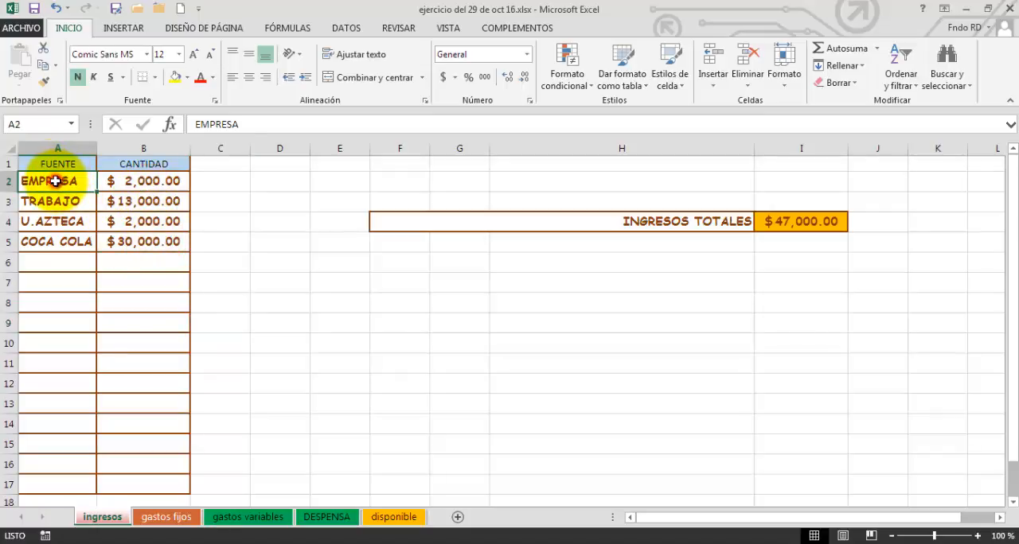
{"action": "left_click", "coordinate": [72, 205]}
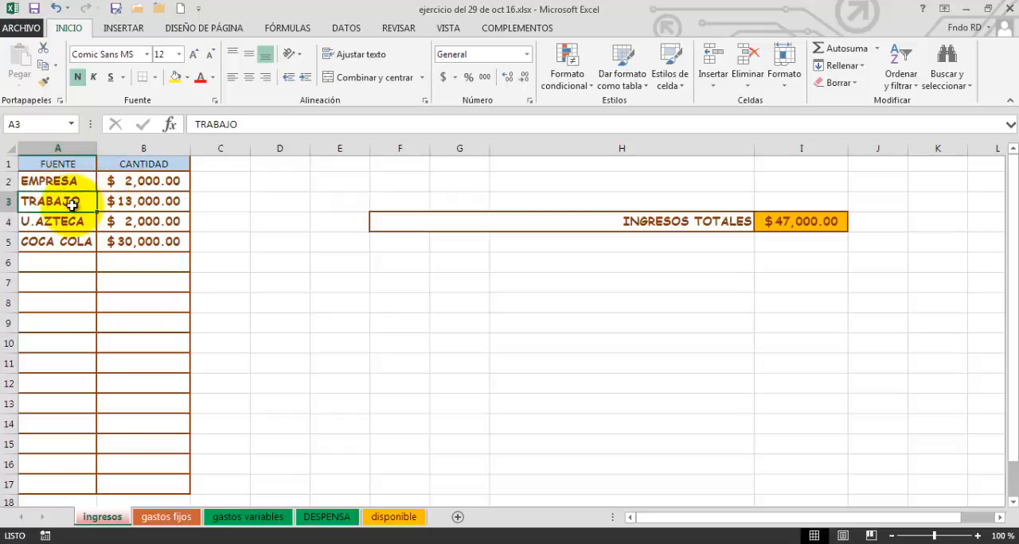
{"action": "left_click", "coordinate": [74, 185]}
{"action": "left_click", "coordinate": [76, 205]}
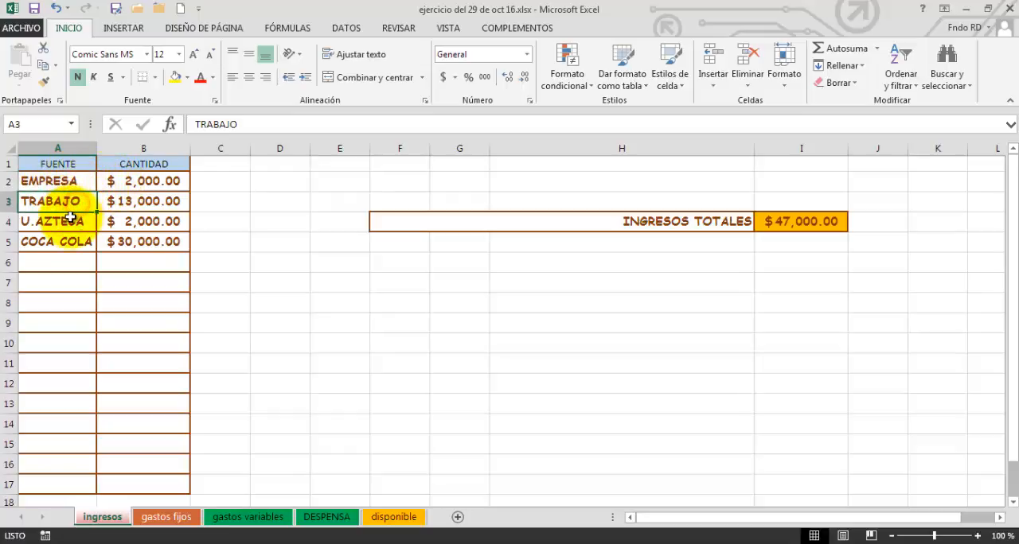
{"action": "left_click", "coordinate": [69, 220]}
{"action": "left_click", "coordinate": [74, 239]}
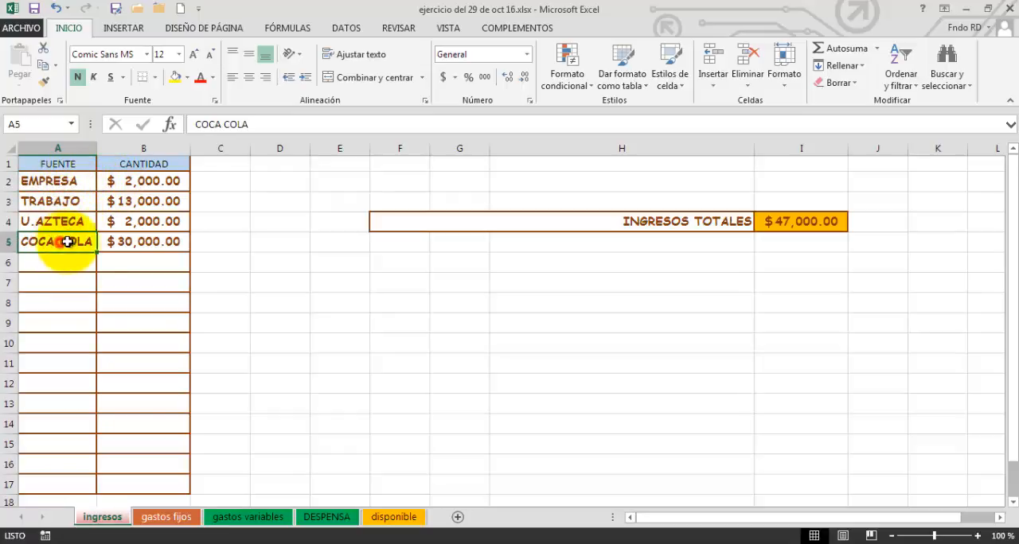
Review the border line style, color and preset settings of the EMPRESA cell A2 without applying any change.
{"action": "left_click", "coordinate": [52, 180]}
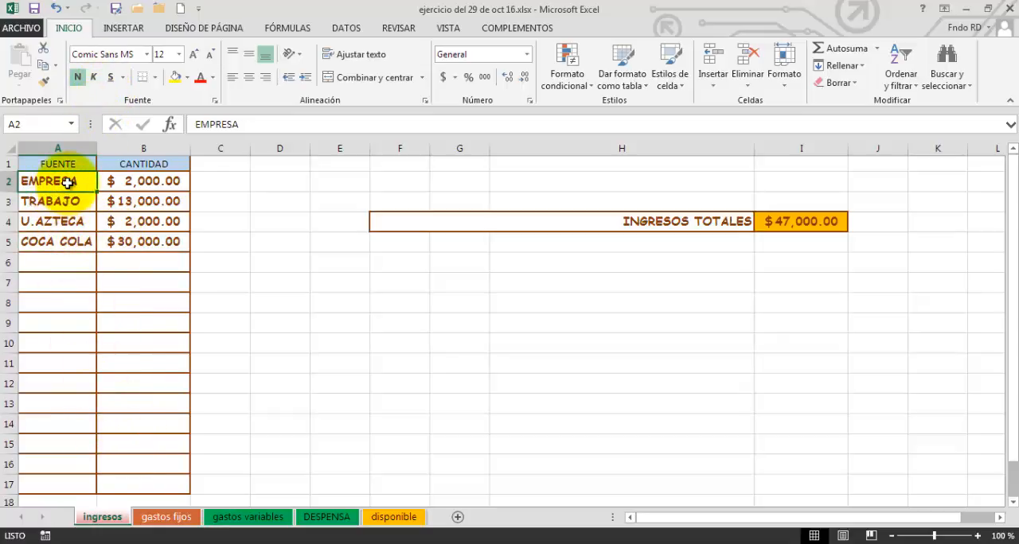
{"action": "left_click", "coordinate": [156, 77]}
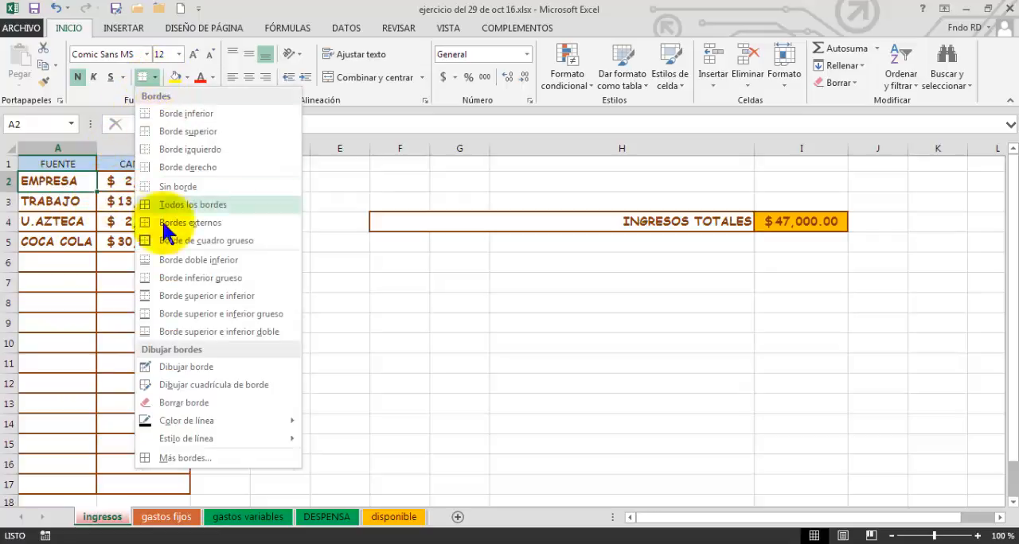
{"action": "left_click", "coordinate": [205, 455]}
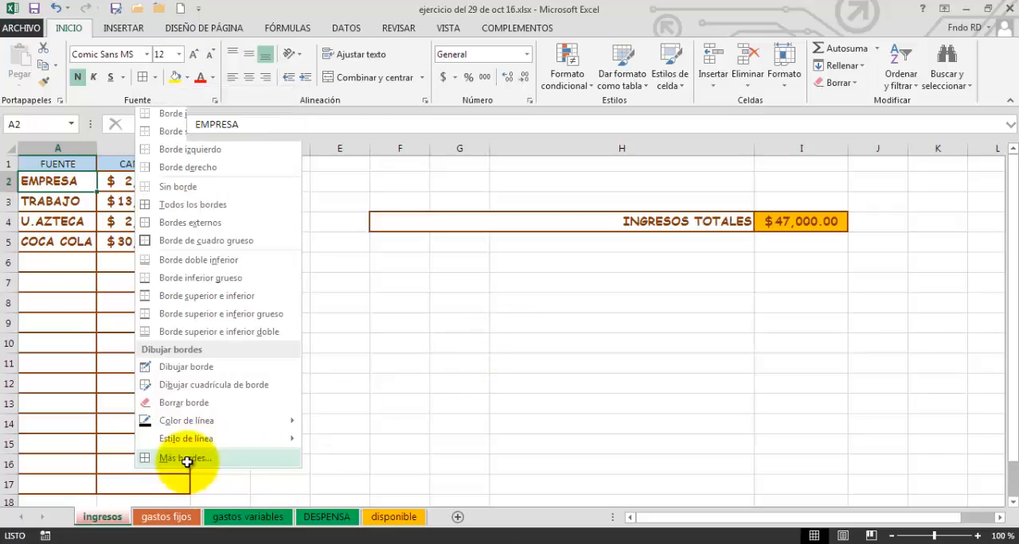
{"action": "left_click", "coordinate": [191, 455]}
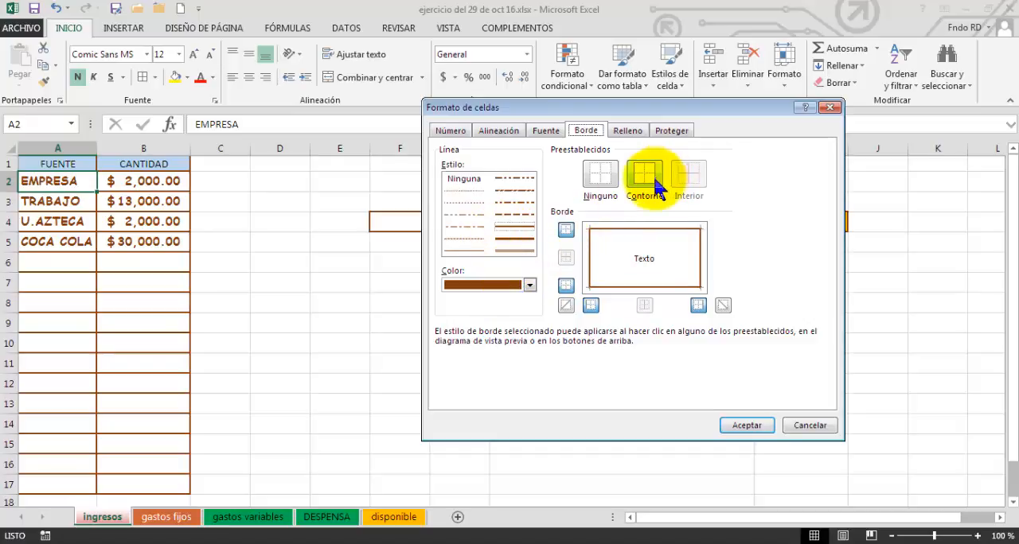
{"action": "left_click", "coordinate": [809, 425]}
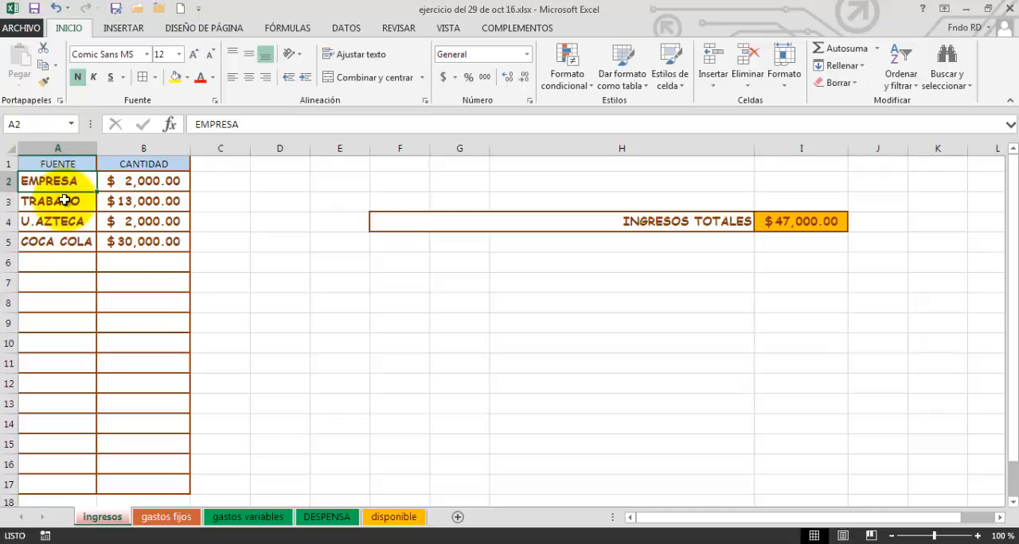
{"action": "left_click", "coordinate": [66, 202]}
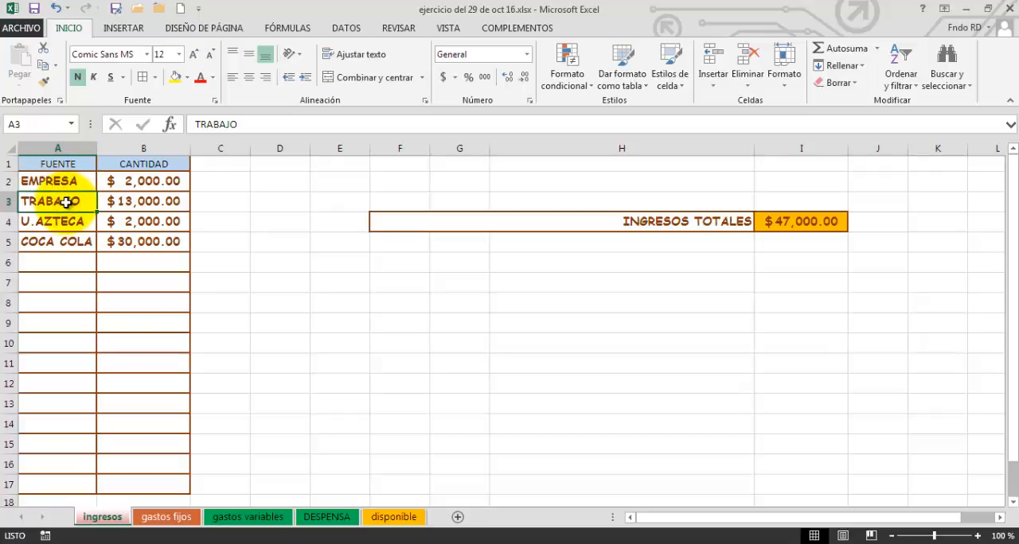
{"action": "left_click", "coordinate": [69, 182]}
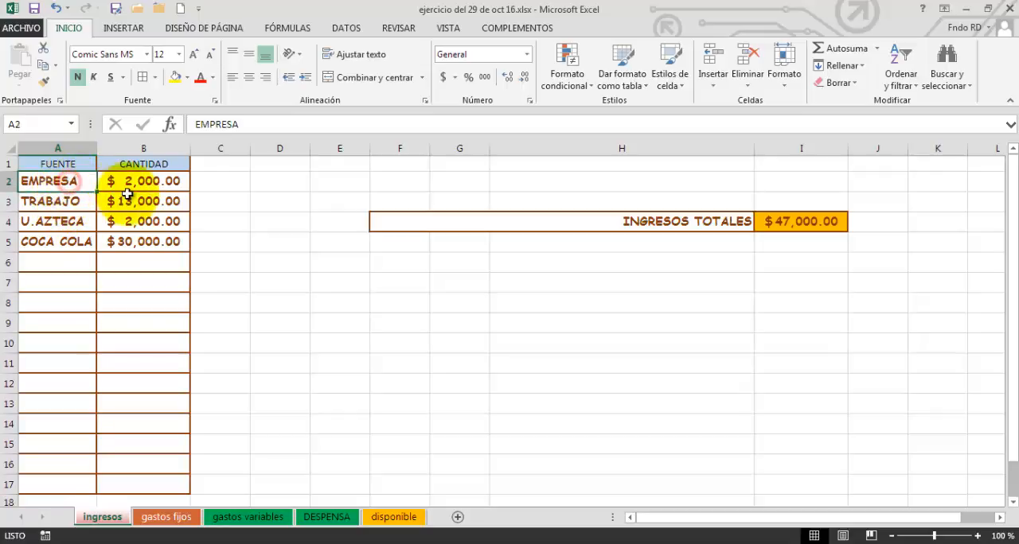
{"action": "left_click", "coordinate": [167, 263]}
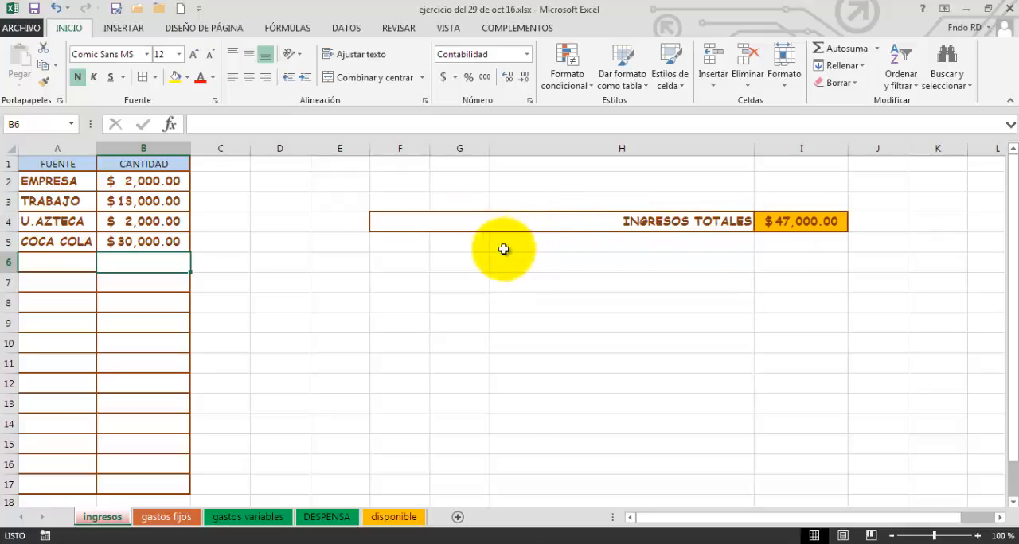
Review the merged INGRESOS TOTALES label and the merge options available for cells F5:H5 without applying any.
{"action": "left_click_drag", "start_coordinate": [421, 247], "coordinate": [581, 239]}
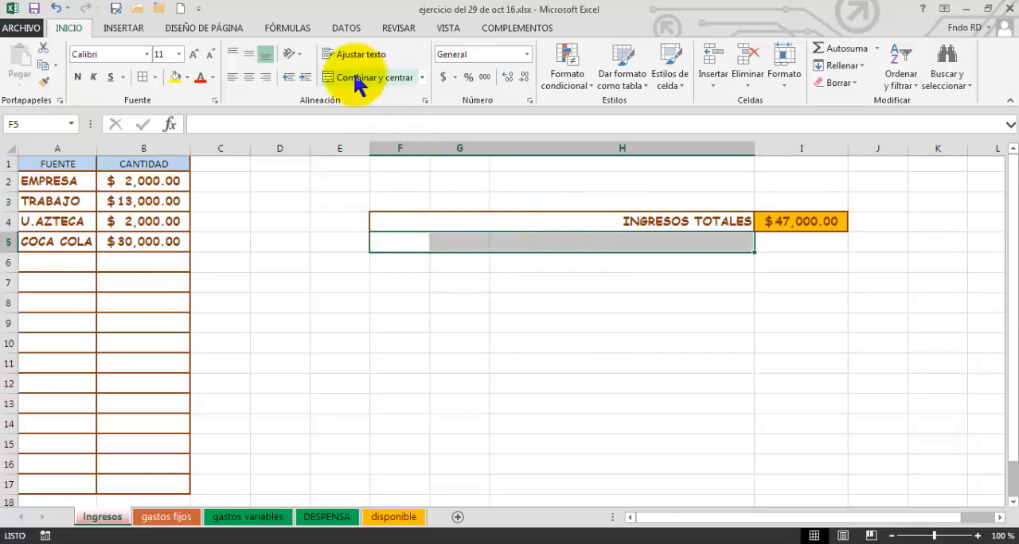
{"action": "left_click", "coordinate": [549, 363]}
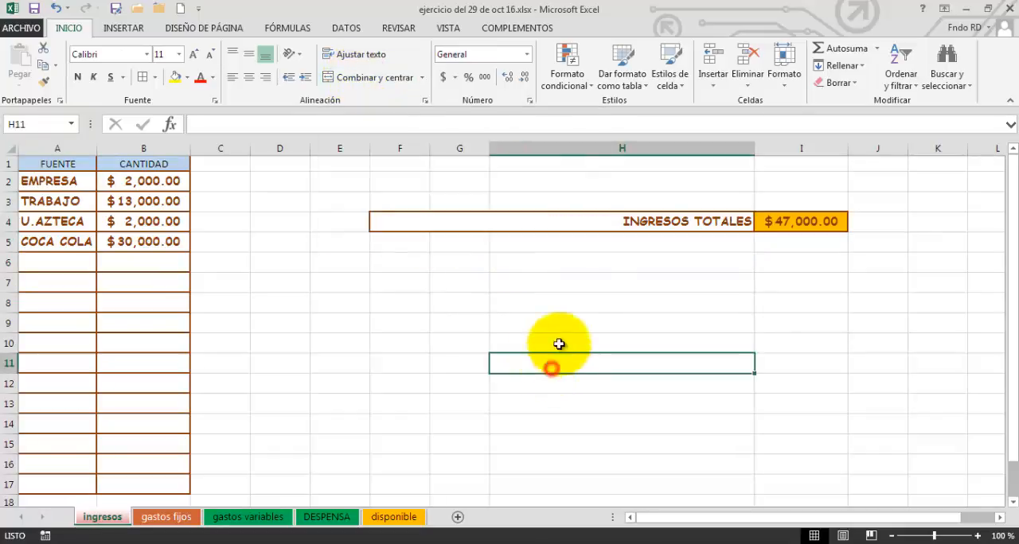
{"action": "left_click", "coordinate": [640, 220]}
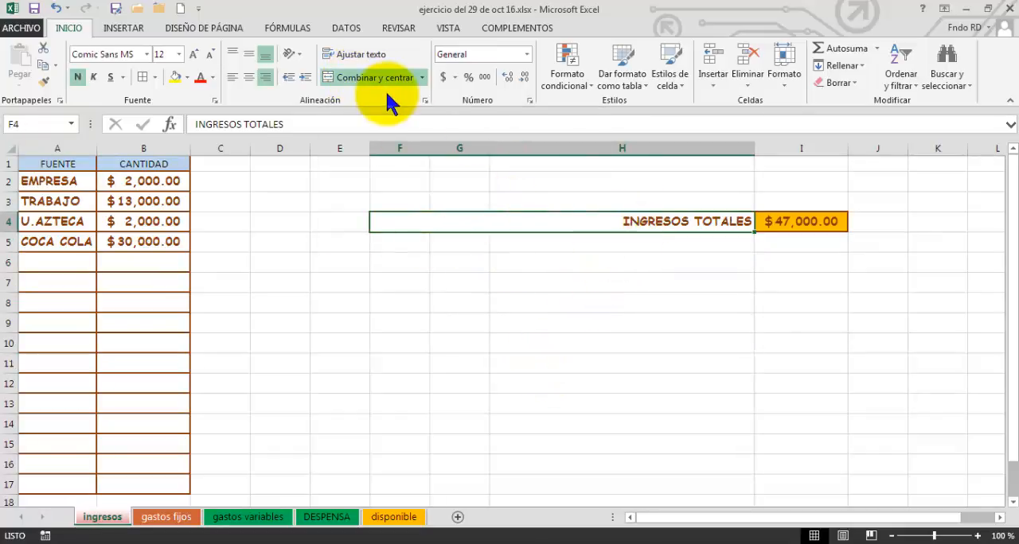
{"action": "left_click_drag", "start_coordinate": [403, 242], "coordinate": [584, 242]}
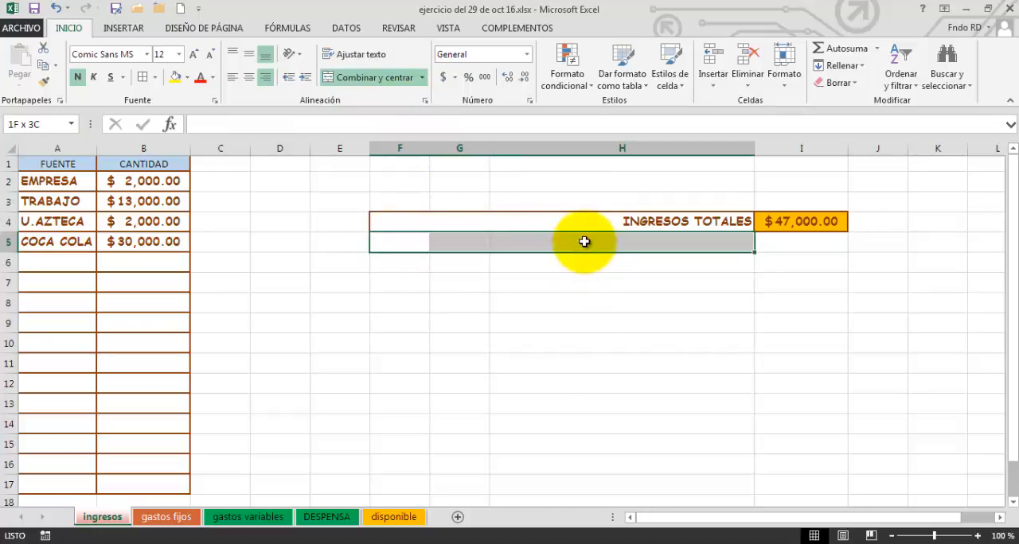
{"action": "left_click", "coordinate": [422, 78]}
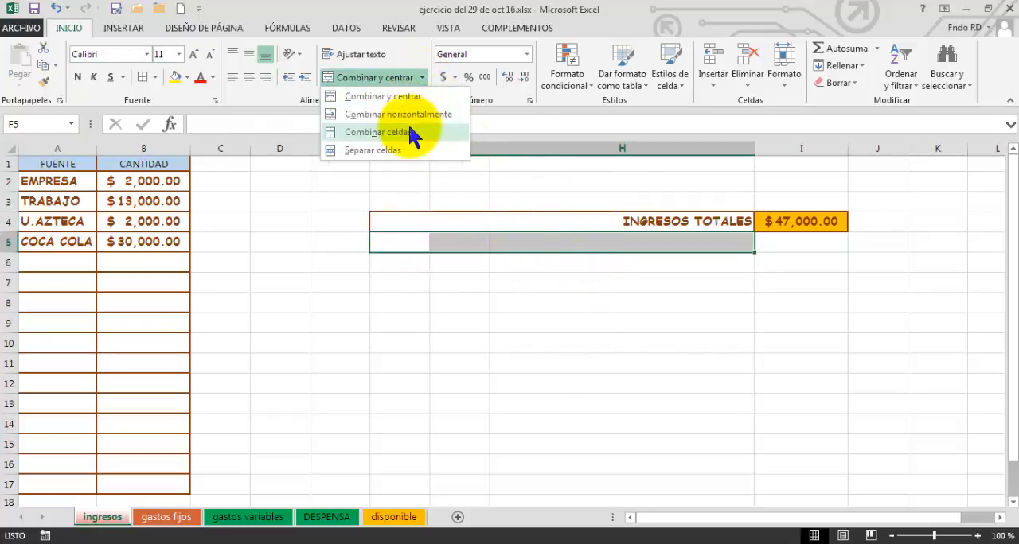
{"action": "left_click", "coordinate": [718, 273]}
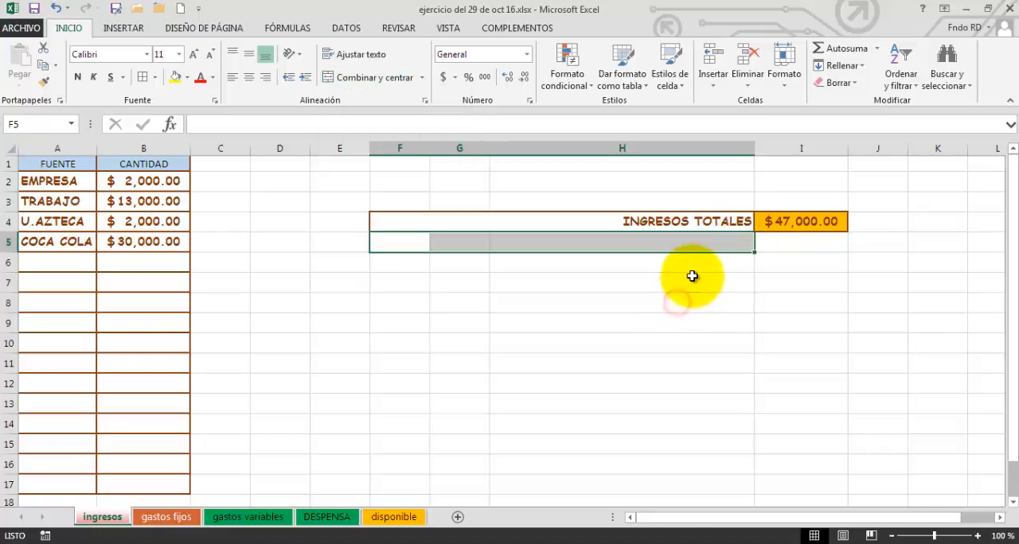
{"action": "left_click", "coordinate": [691, 279]}
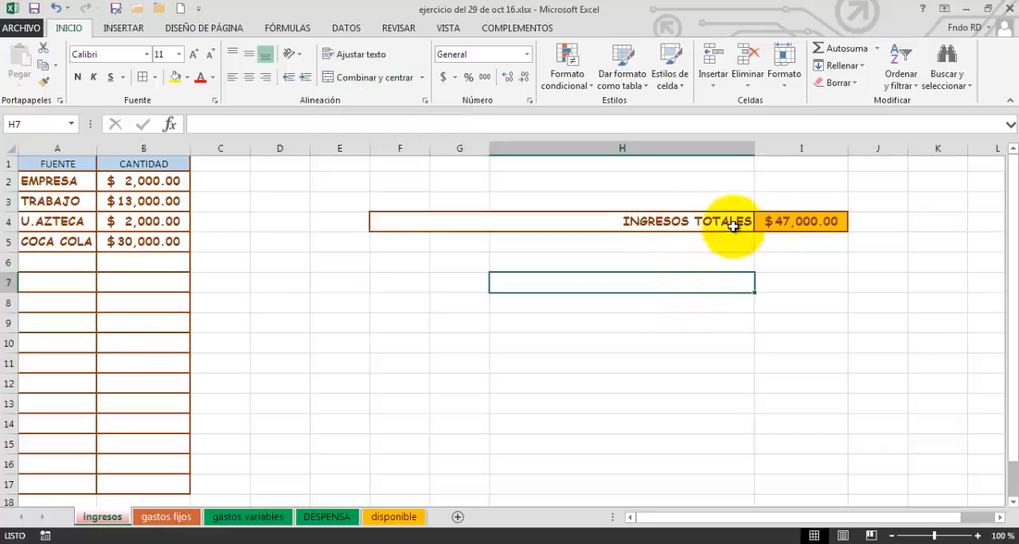
Inspect the TRABAJO cell, the INGRESOS TOTALES label and the formula behind the total in I4.
{"action": "left_click", "coordinate": [29, 203]}
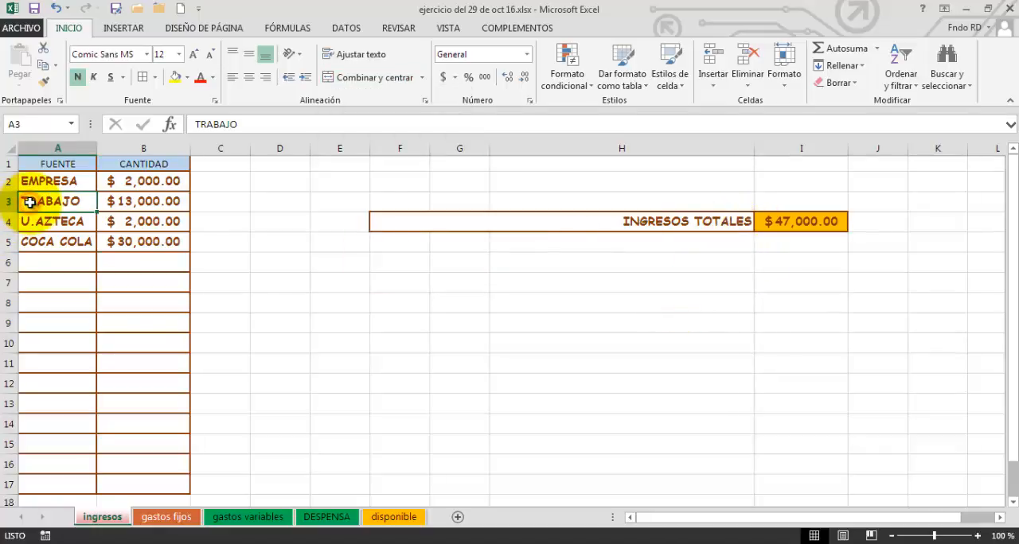
{"action": "left_click", "coordinate": [44, 80]}
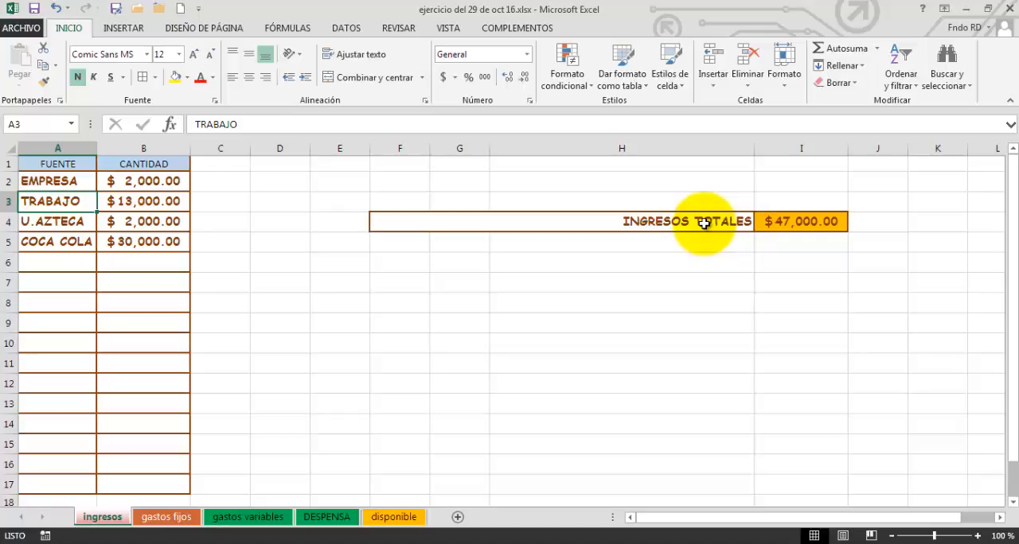
{"action": "left_click", "coordinate": [705, 223]}
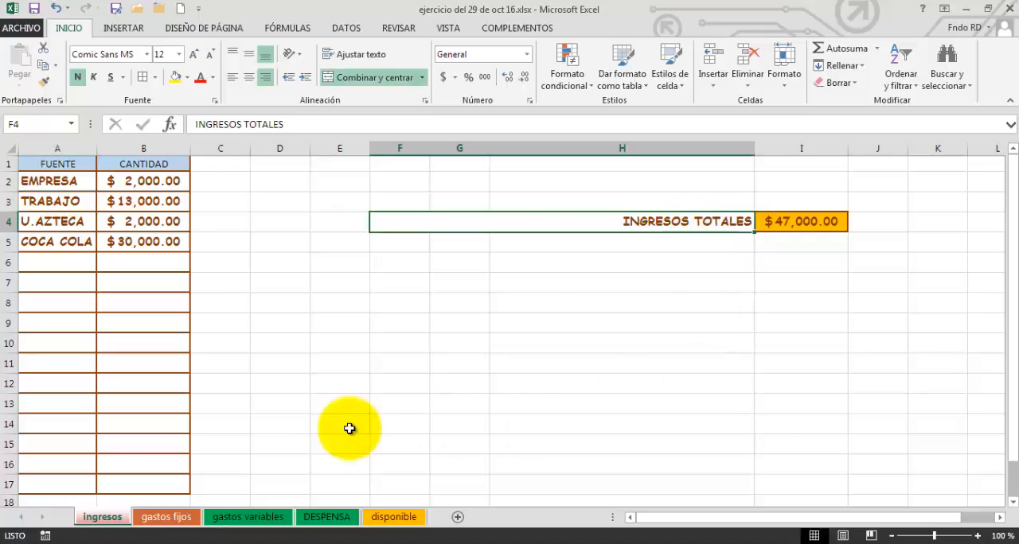
{"action": "left_click", "coordinate": [795, 227]}
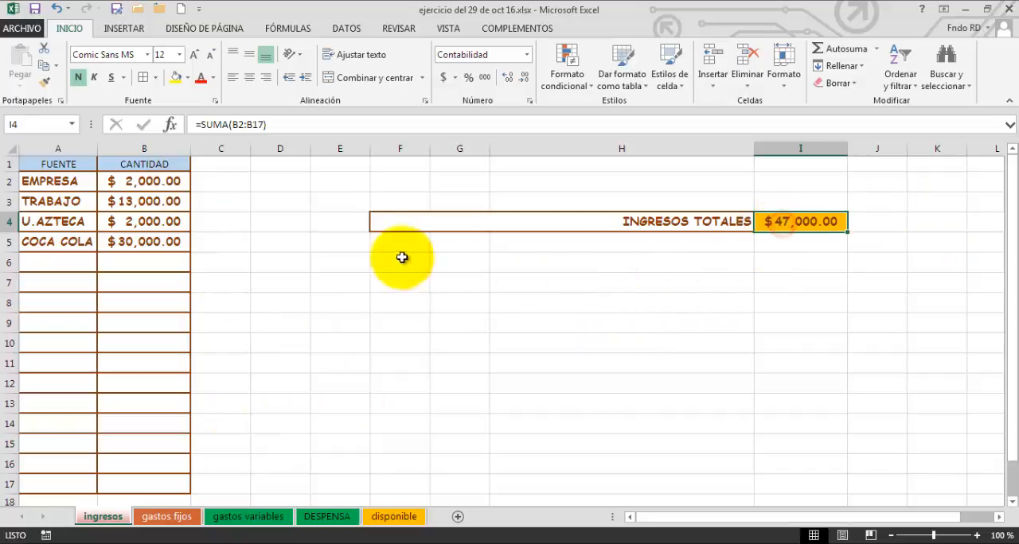
Format the EMPRESA amount in B2 as Moneda, choosing the third negative-number style, -$1,234.10.
{"action": "left_click", "coordinate": [134, 201]}
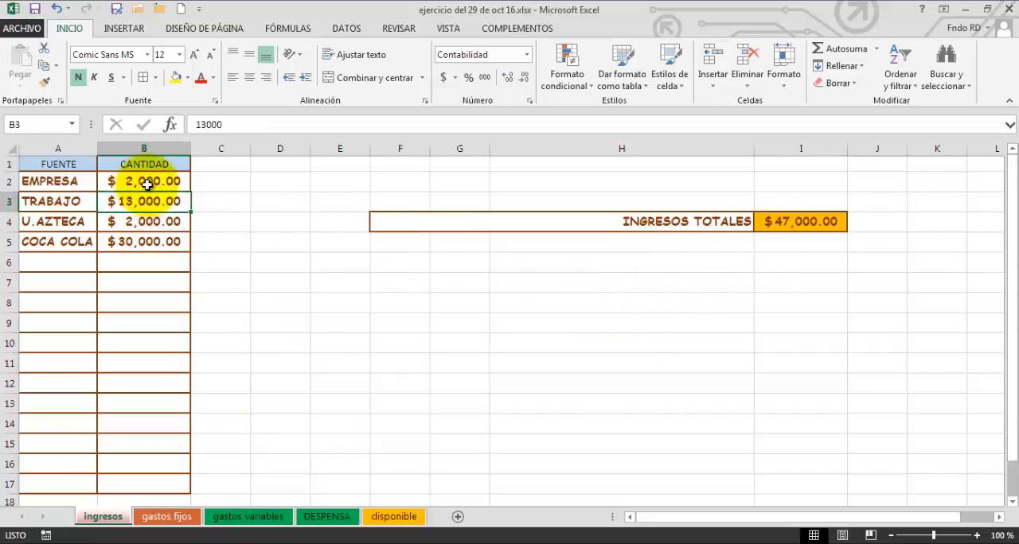
{"action": "left_click", "coordinate": [143, 181]}
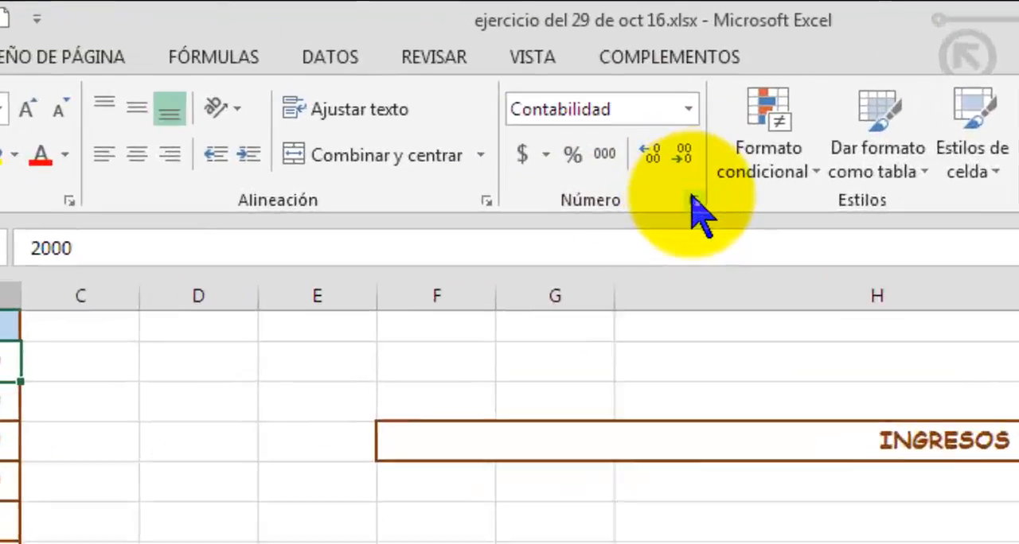
{"action": "left_click", "coordinate": [692, 201]}
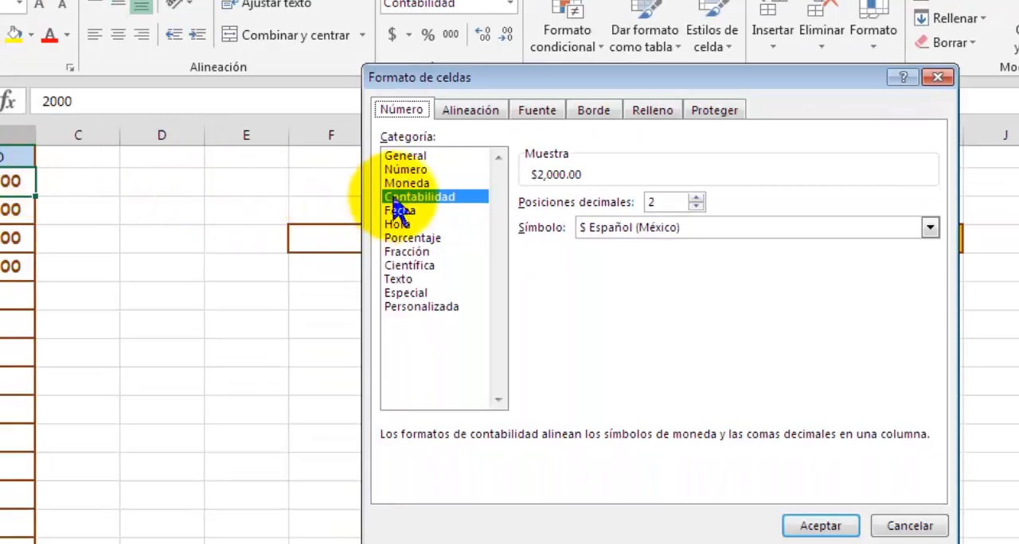
{"action": "left_click", "coordinate": [412, 184]}
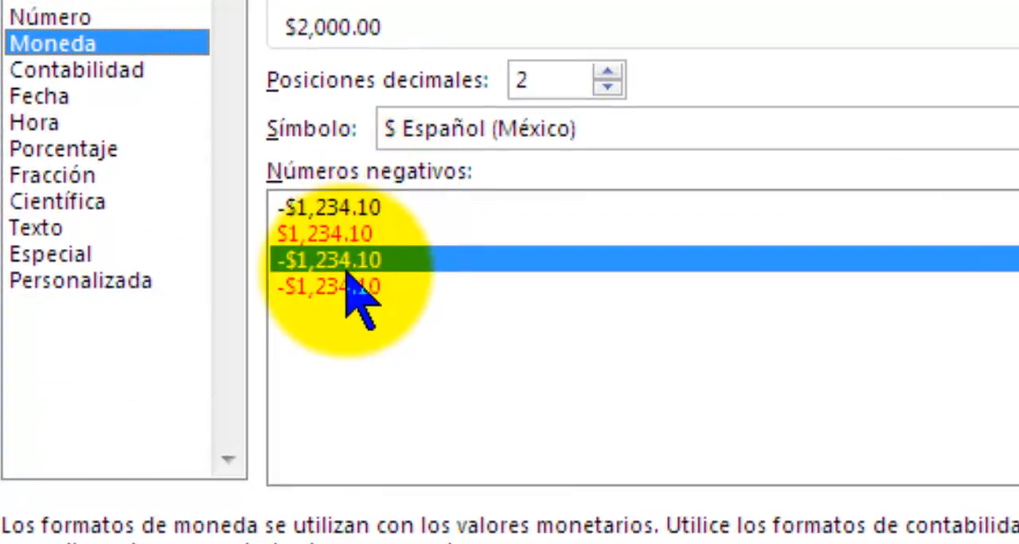
{"action": "double_click", "coordinate": [349, 256]}
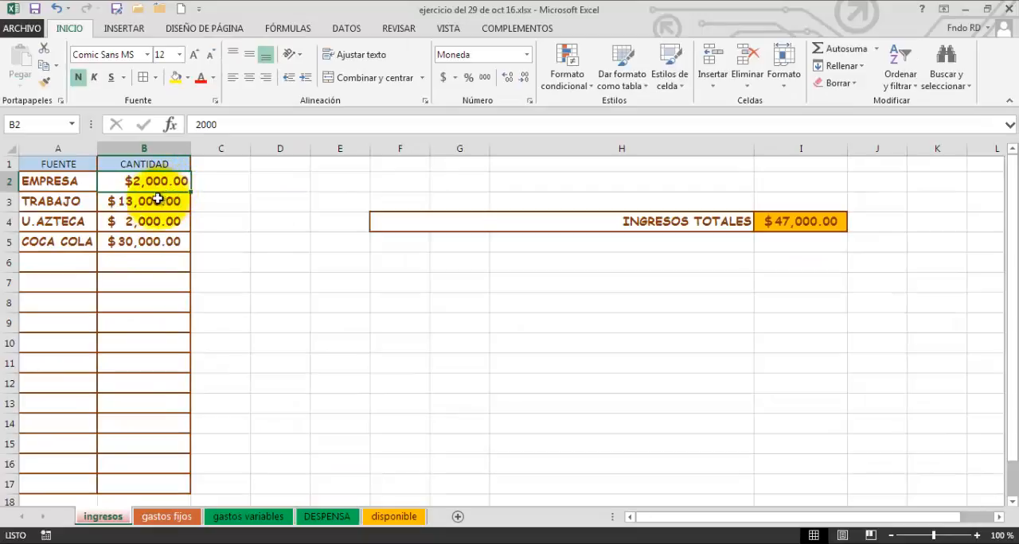
{"action": "left_click", "coordinate": [159, 199]}
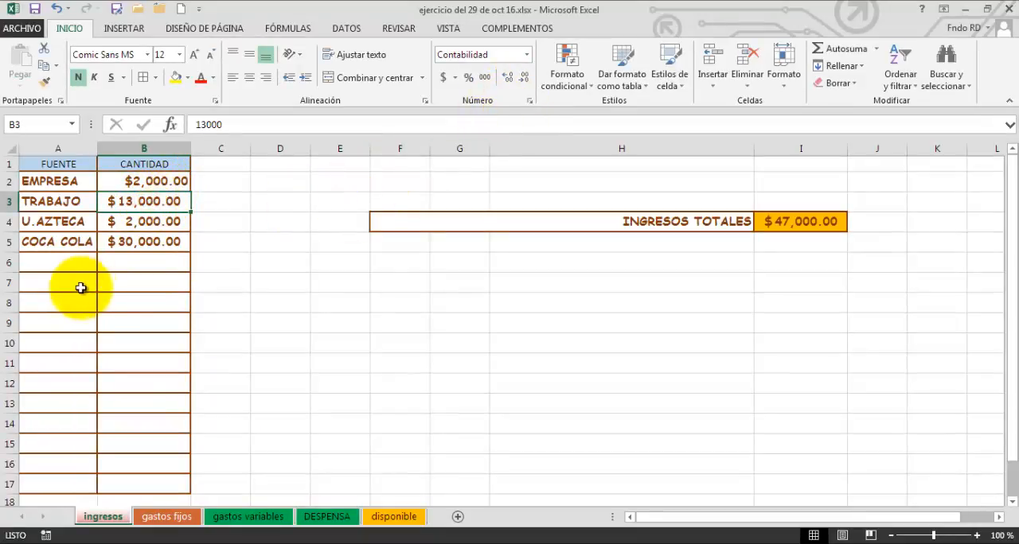
Format the amounts in B3:B8 as Moneda with the third negative-number style, -$1,234.10.
{"action": "left_click", "coordinate": [141, 309]}
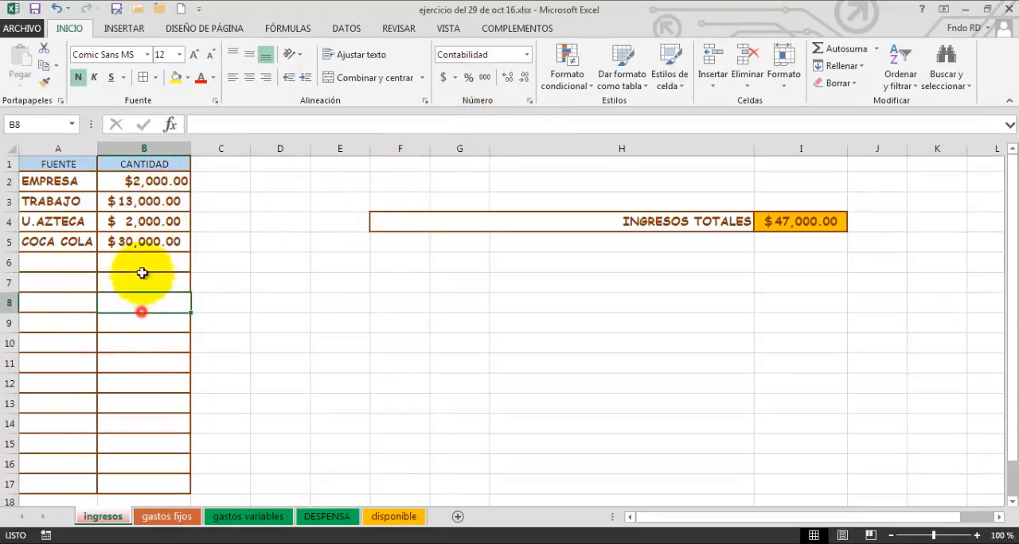
{"action": "left_click_drag", "start_coordinate": [142, 273], "coordinate": [151, 199]}
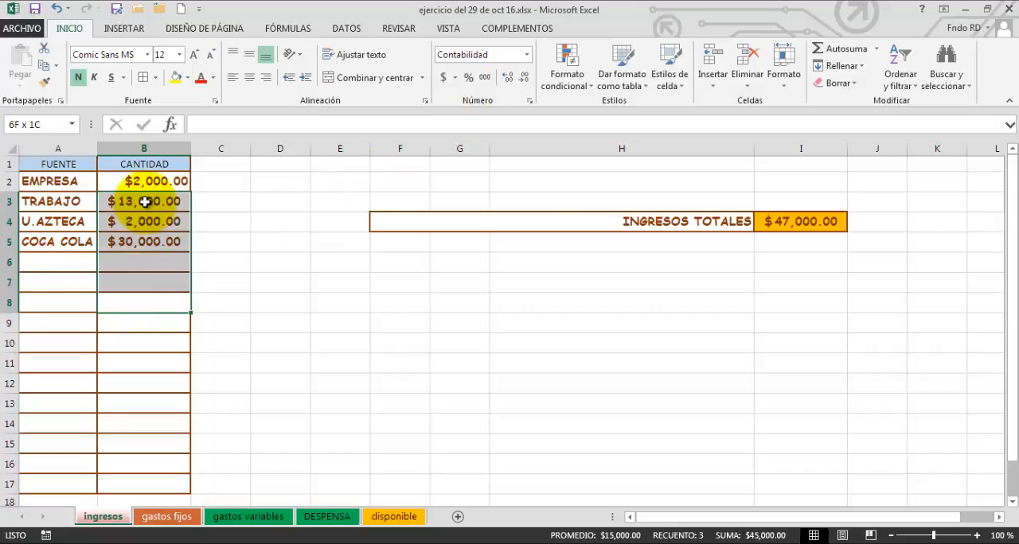
{"action": "left_click", "coordinate": [530, 101]}
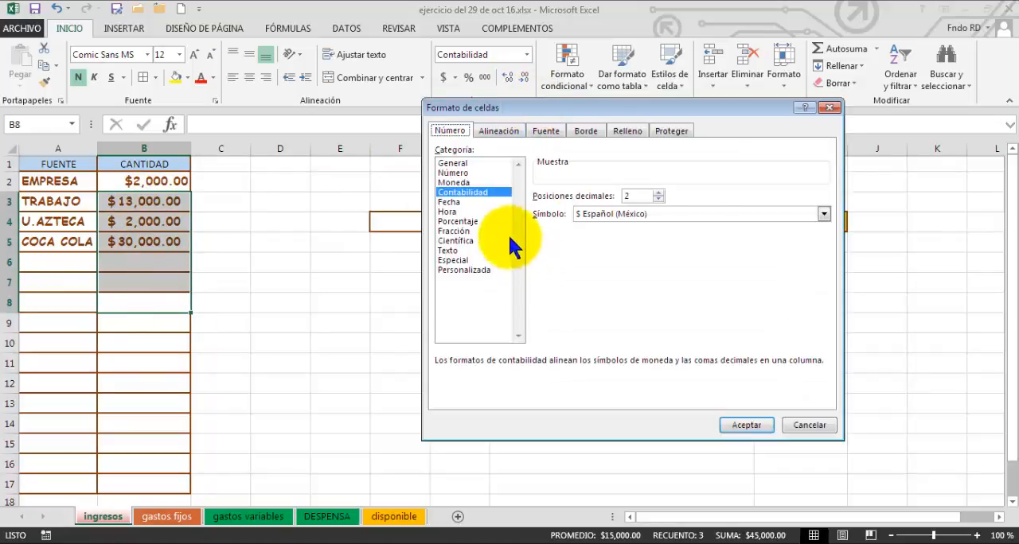
{"action": "left_click", "coordinate": [453, 182]}
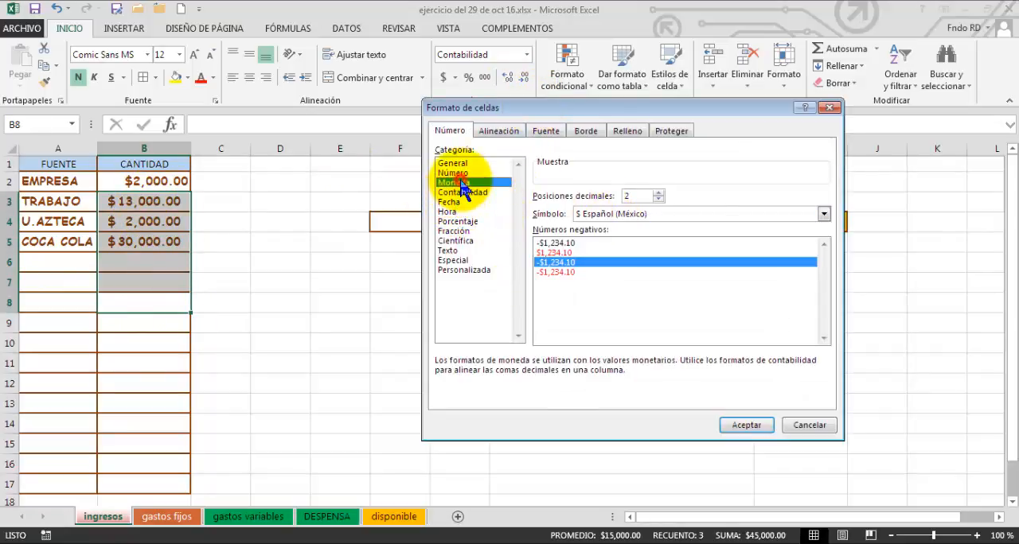
{"action": "double_click", "coordinate": [559, 262]}
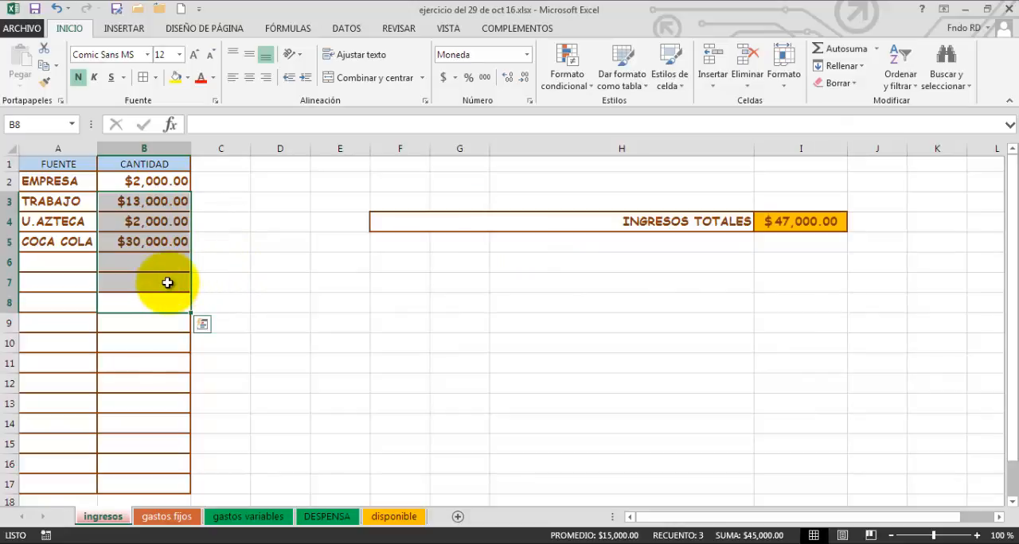
{"action": "left_click", "coordinate": [228, 274]}
{"action": "left_click", "coordinate": [502, 345]}
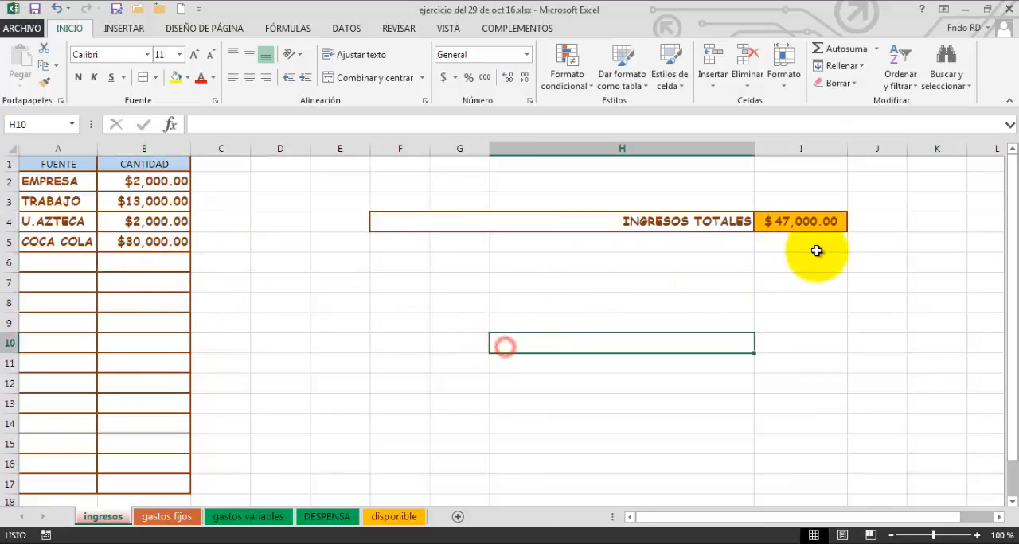
Review the number, fill, border, font and alignment settings of the INGRESOS TOTALES amount in I4 without applying any change.
{"action": "left_click", "coordinate": [823, 226]}
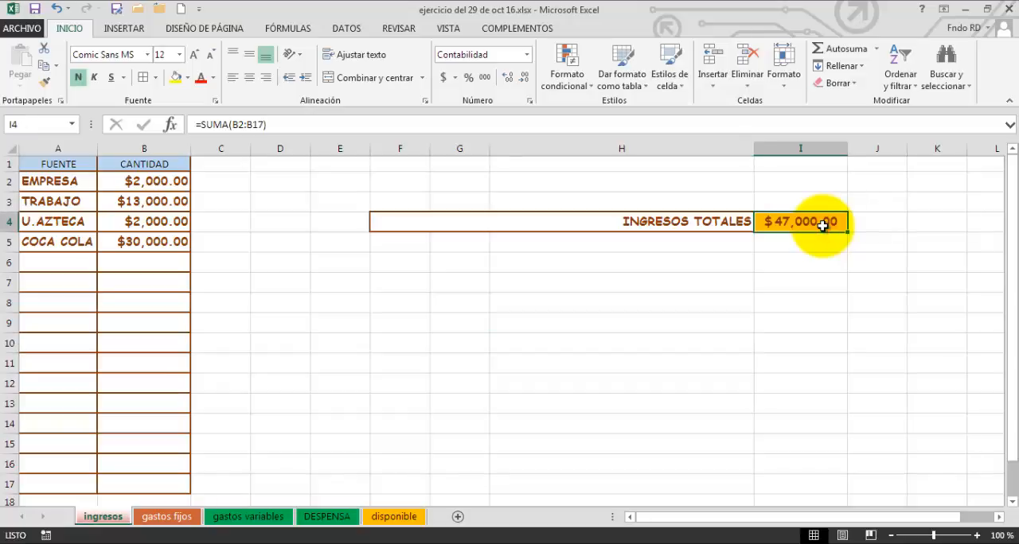
{"action": "left_click", "coordinate": [529, 102]}
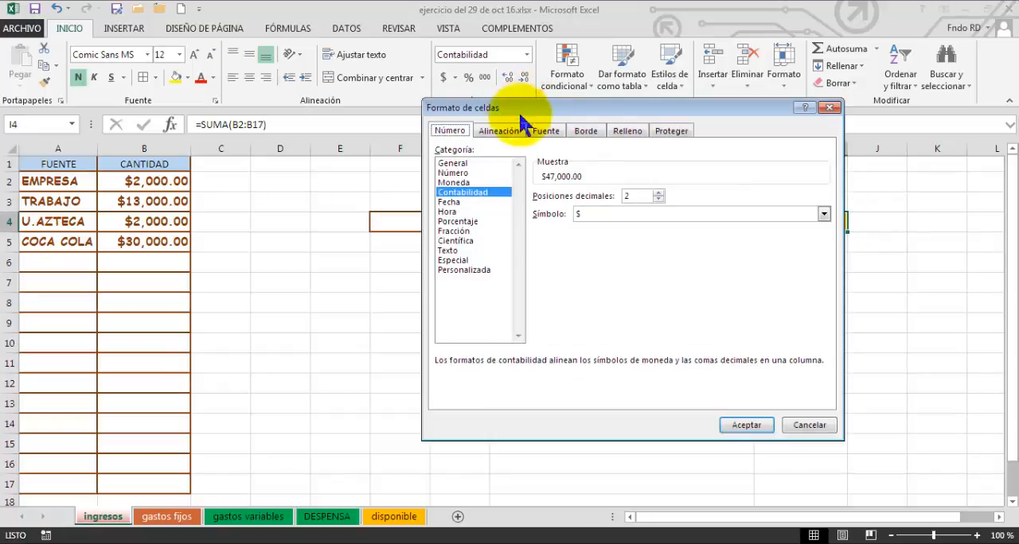
{"action": "left_click", "coordinate": [630, 133]}
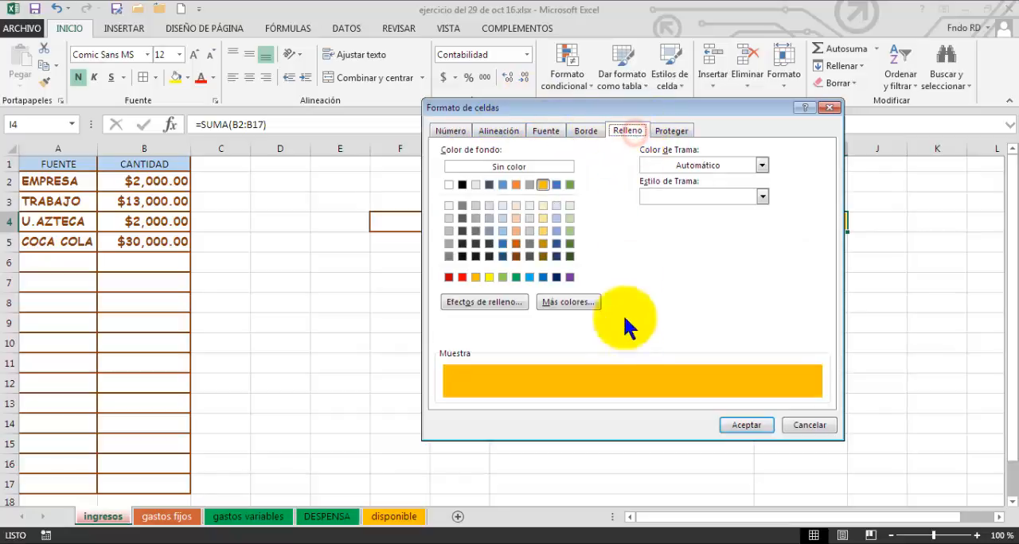
{"action": "left_click", "coordinate": [579, 132]}
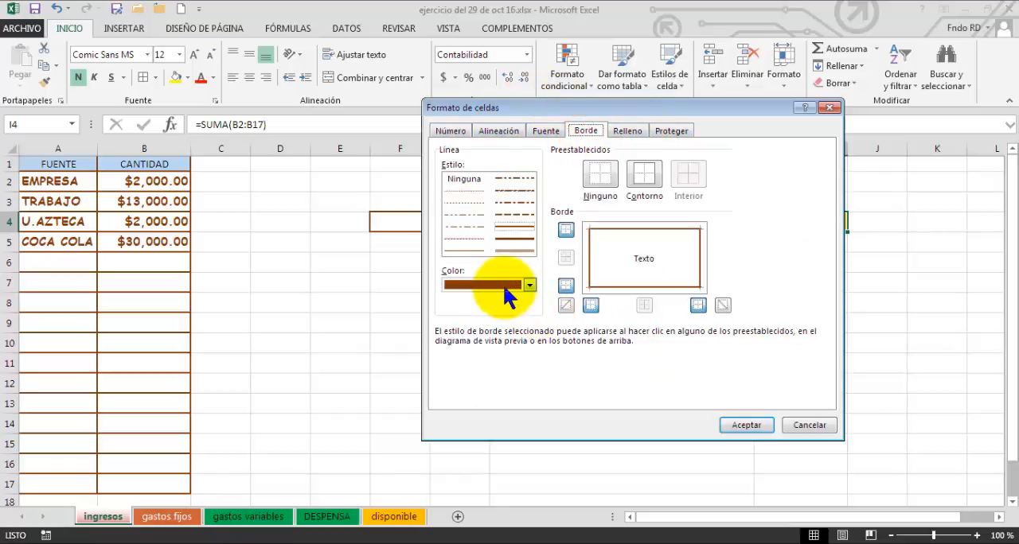
{"action": "left_click", "coordinate": [543, 131]}
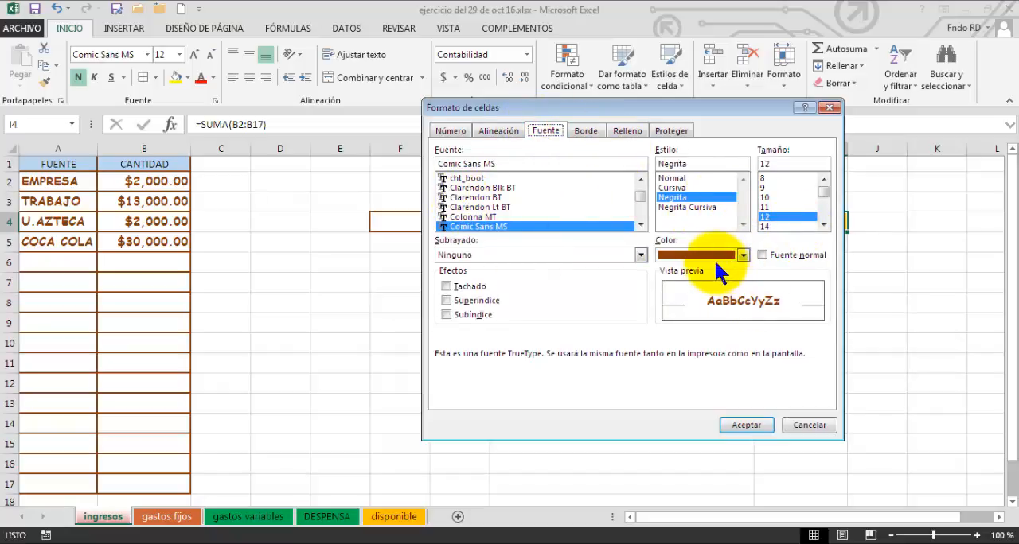
{"action": "left_click", "coordinate": [497, 132]}
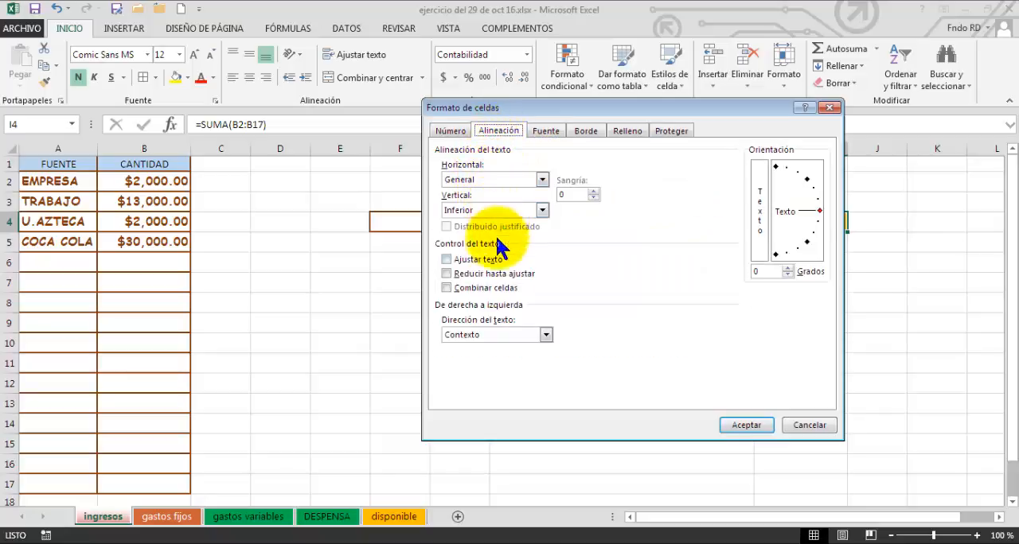
{"action": "left_click", "coordinate": [809, 426]}
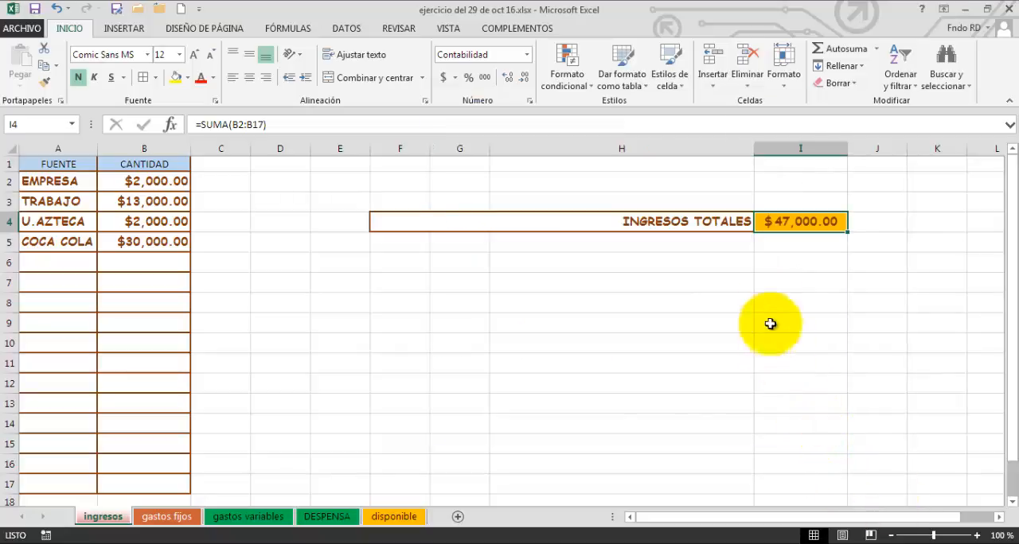
{"action": "left_click", "coordinate": [767, 264]}
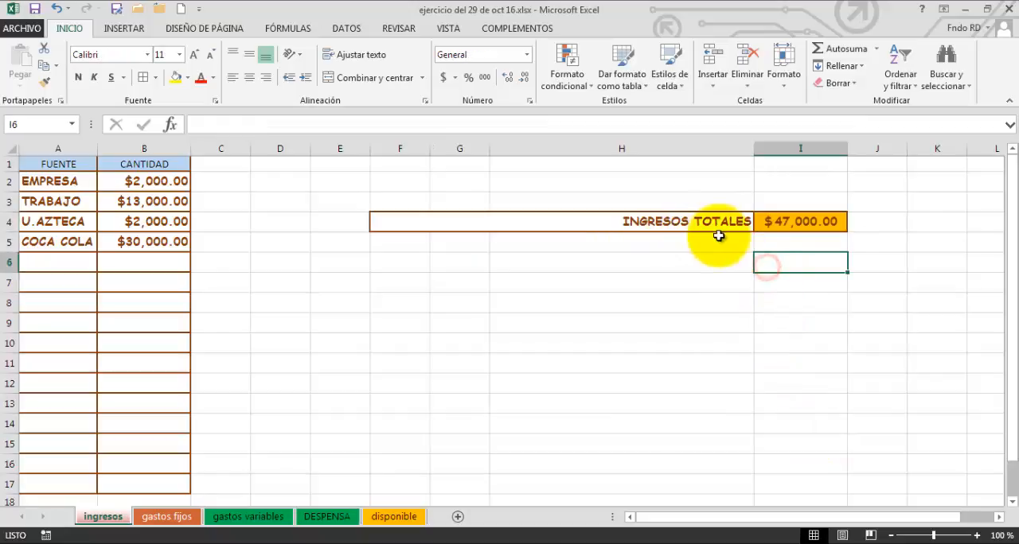
{"action": "left_click", "coordinate": [774, 229]}
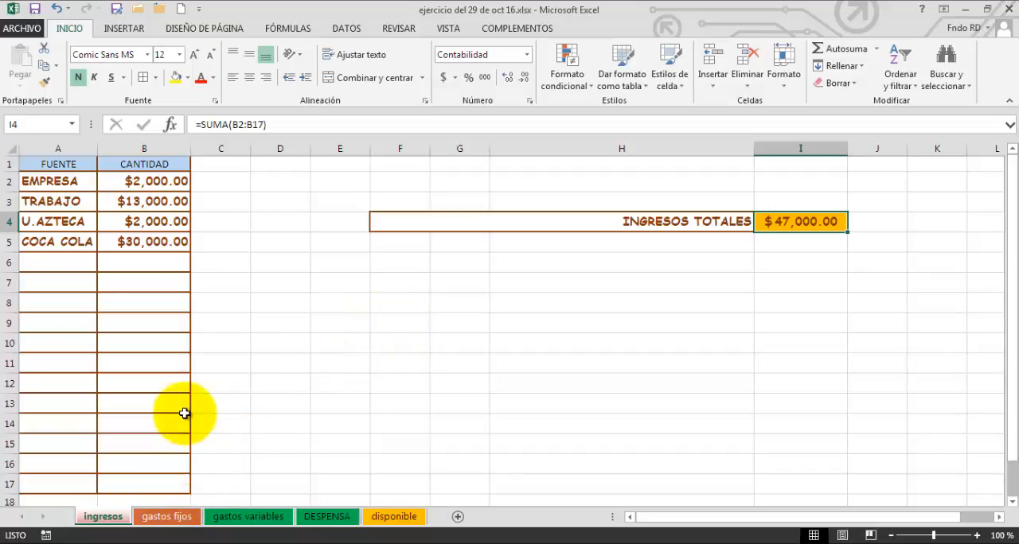
Review the name editing and tab color options of the ingresos sheet, keeping its name and color.
{"action": "double_click", "coordinate": [105, 517]}
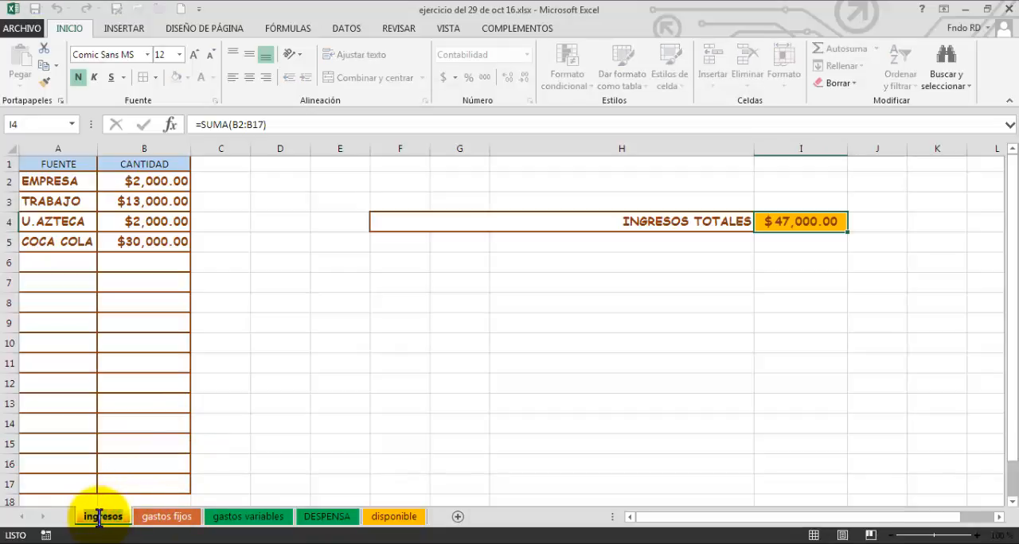
{"action": "left_click", "coordinate": [262, 442]}
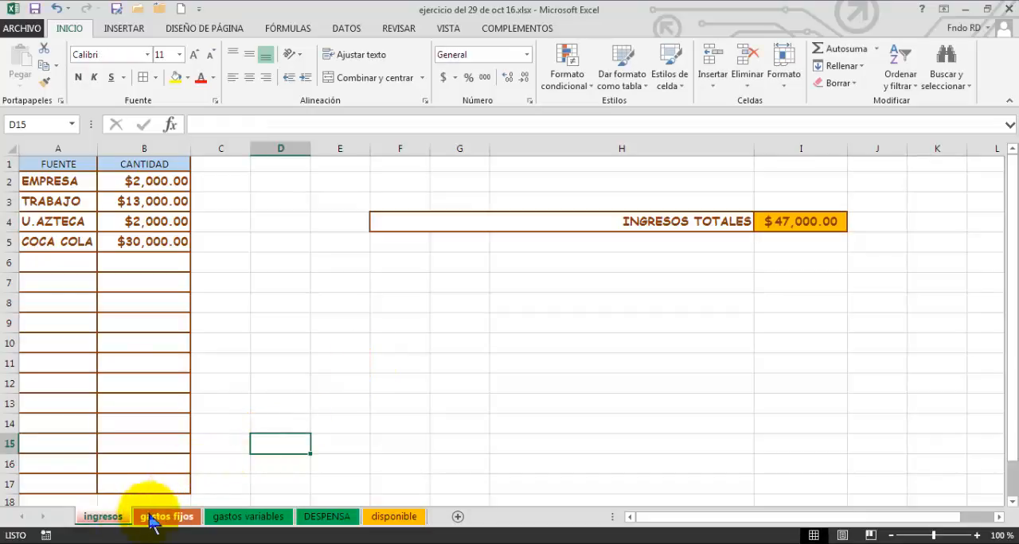
{"action": "right_click", "coordinate": [113, 524]}
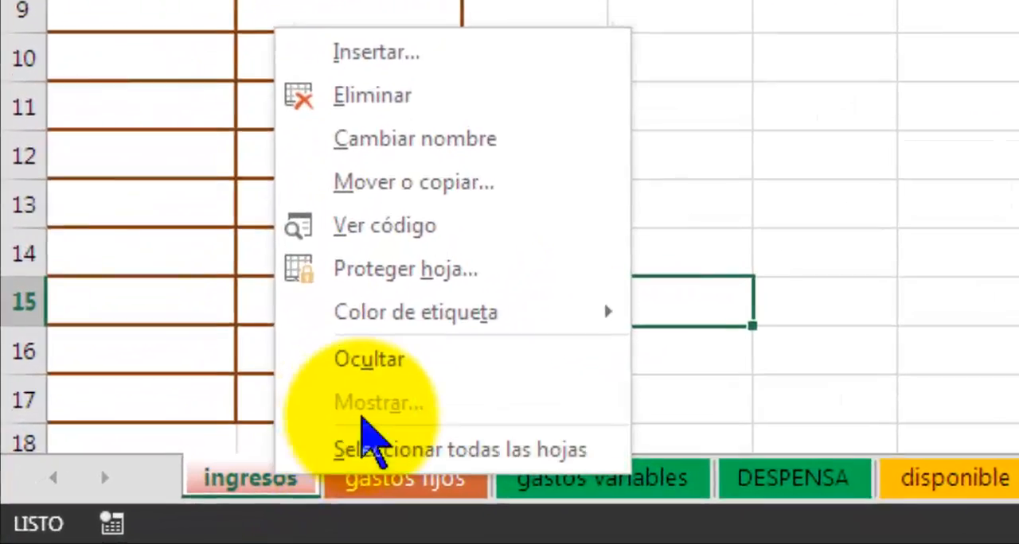
{"action": "mouse_move", "coordinate": [496, 318]}
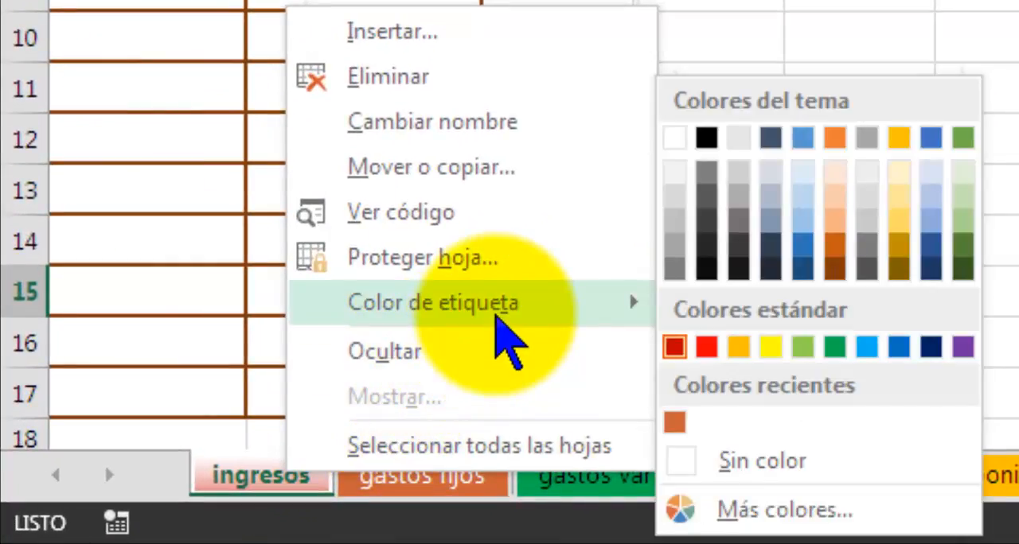
{"action": "left_click", "coordinate": [706, 347]}
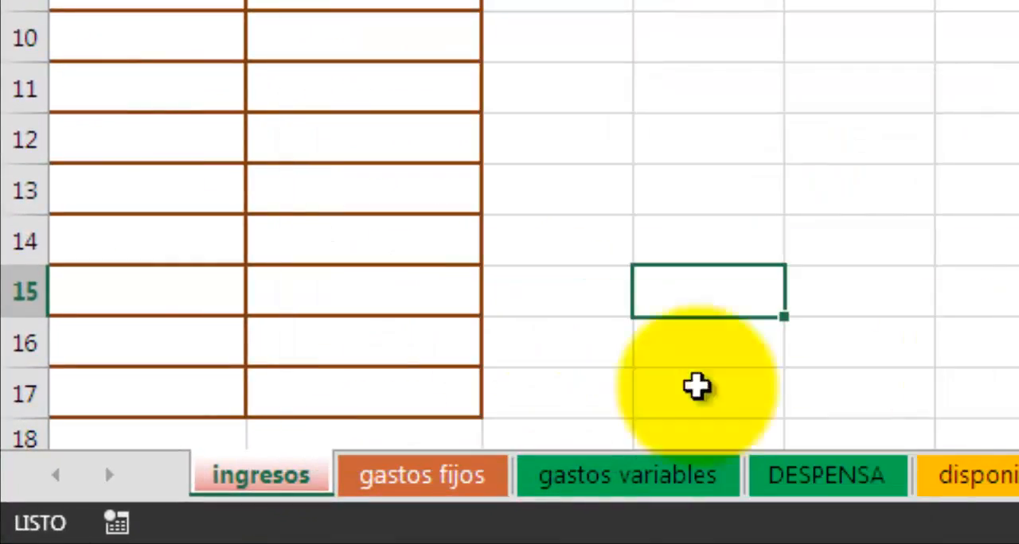
{"action": "left_click", "coordinate": [398, 466]}
{"action": "left_click", "coordinate": [291, 479]}
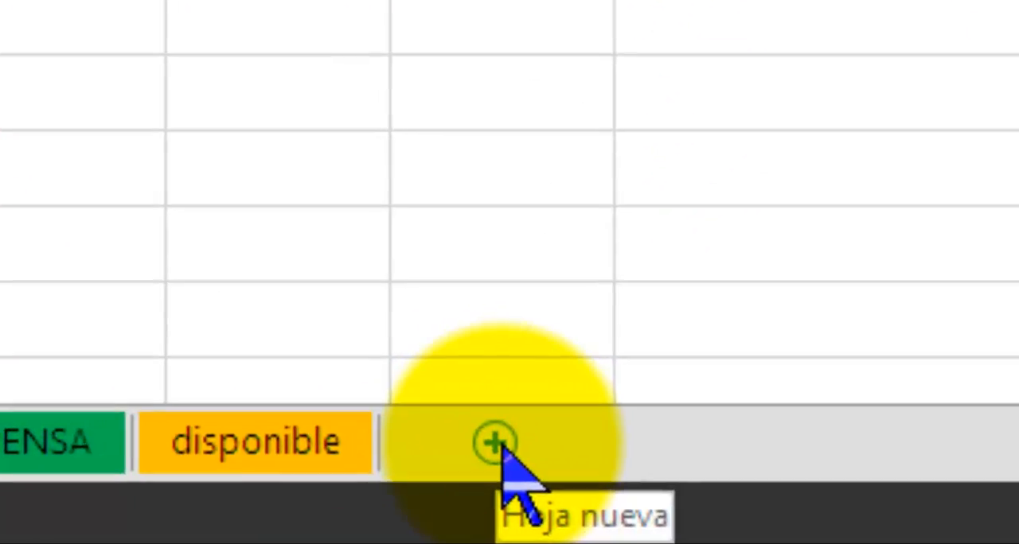
{"action": "left_click", "coordinate": [310, 462]}
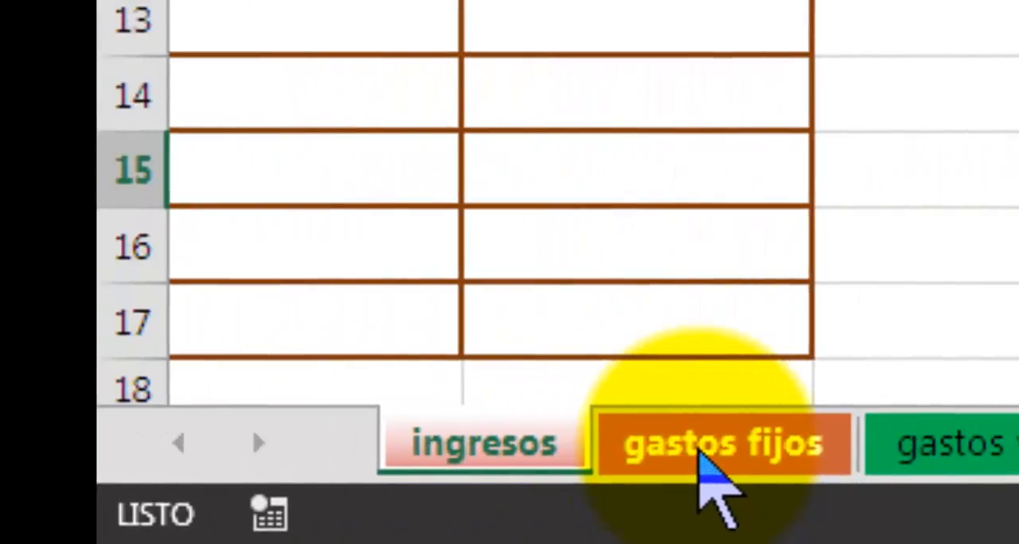
Go to the gastos fijos sheet and review its name editing and tab color options, keeping its name and color.
{"action": "double_click", "coordinate": [710, 445]}
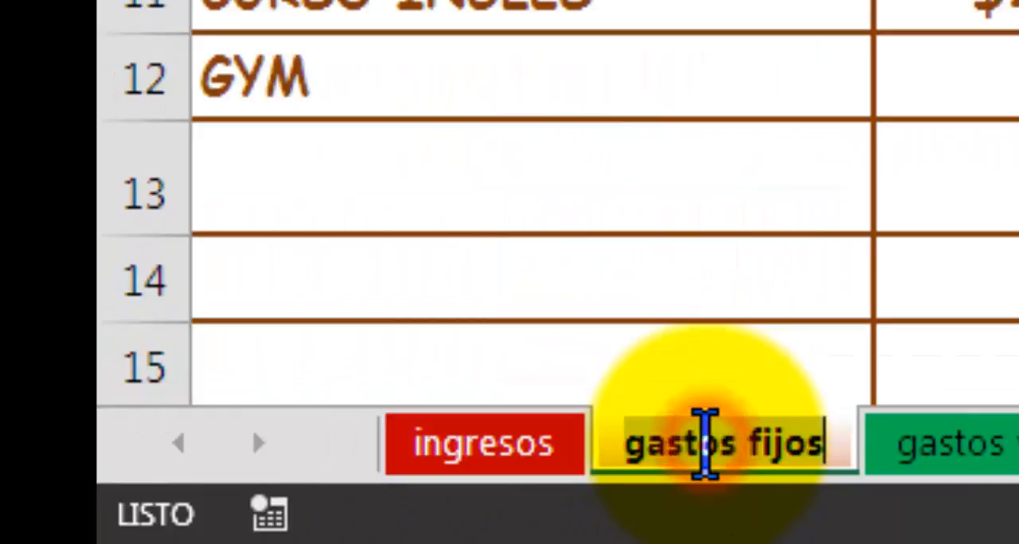
{"action": "key", "text": "Return"}
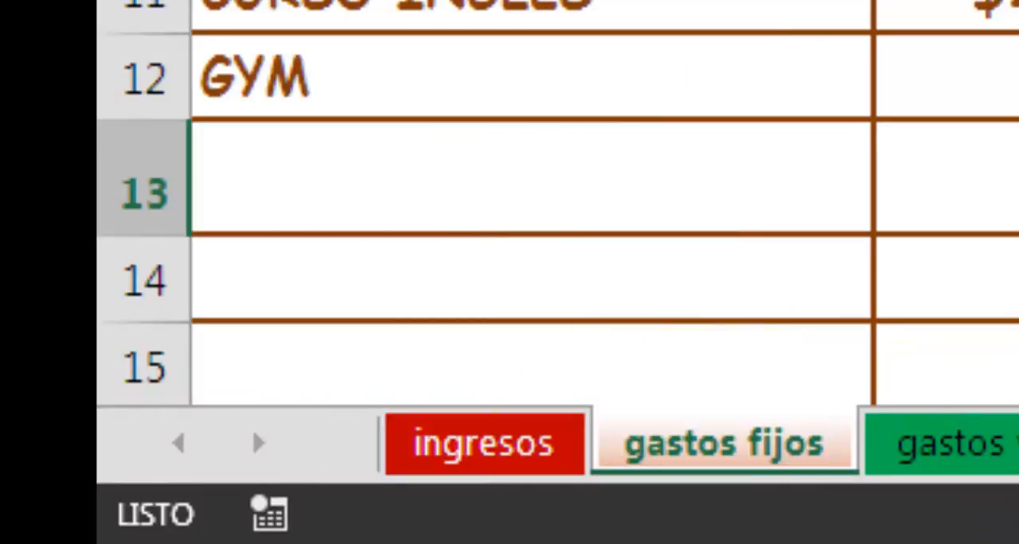
{"action": "right_click", "coordinate": [766, 446]}
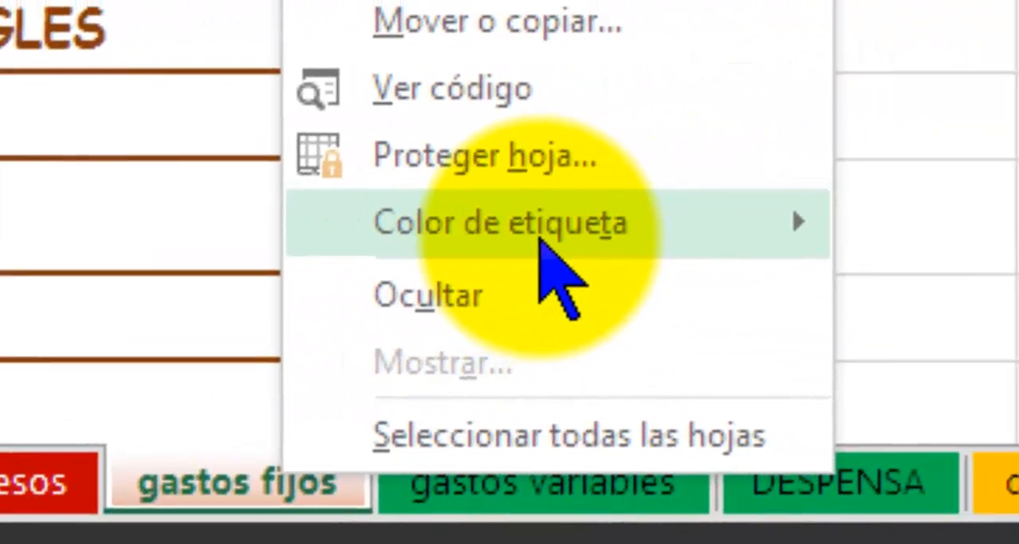
{"action": "mouse_move", "coordinate": [752, 222]}
{"action": "left_click", "coordinate": [1018, 318]}
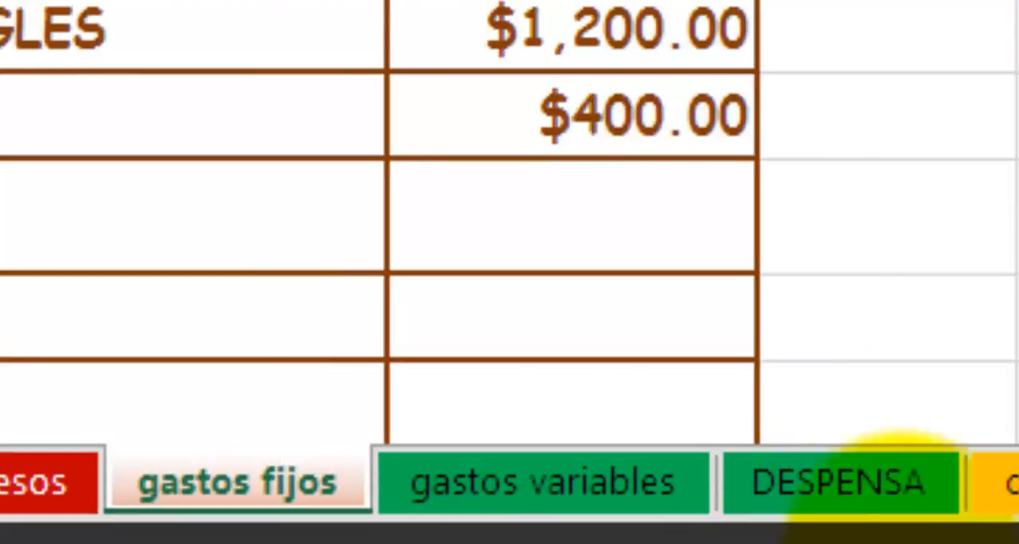
{"action": "left_click", "coordinate": [597, 473]}
{"action": "left_click", "coordinate": [317, 484]}
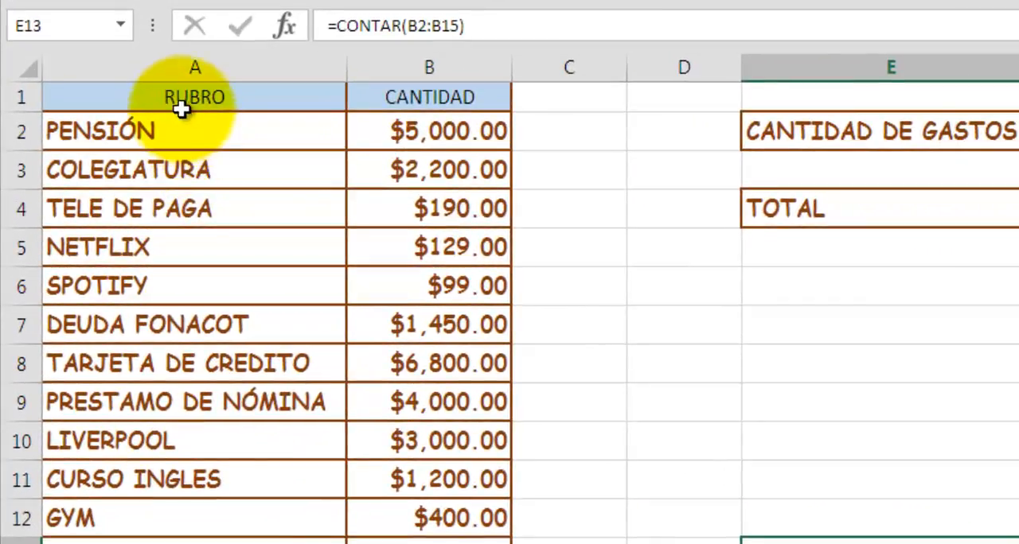
Examine the RUBRO and CANTIDAD column headers in A1 and B1 of the gastos fijos sheet.
{"action": "left_click", "coordinate": [184, 99]}
{"action": "left_click", "coordinate": [476, 94]}
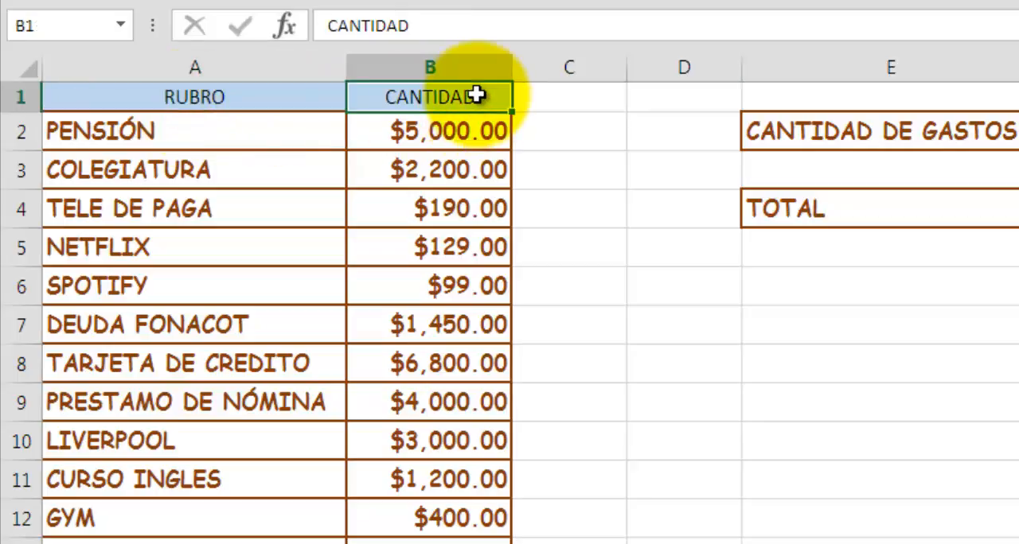
{"action": "left_click", "coordinate": [286, 92]}
{"action": "left_click", "coordinate": [432, 96]}
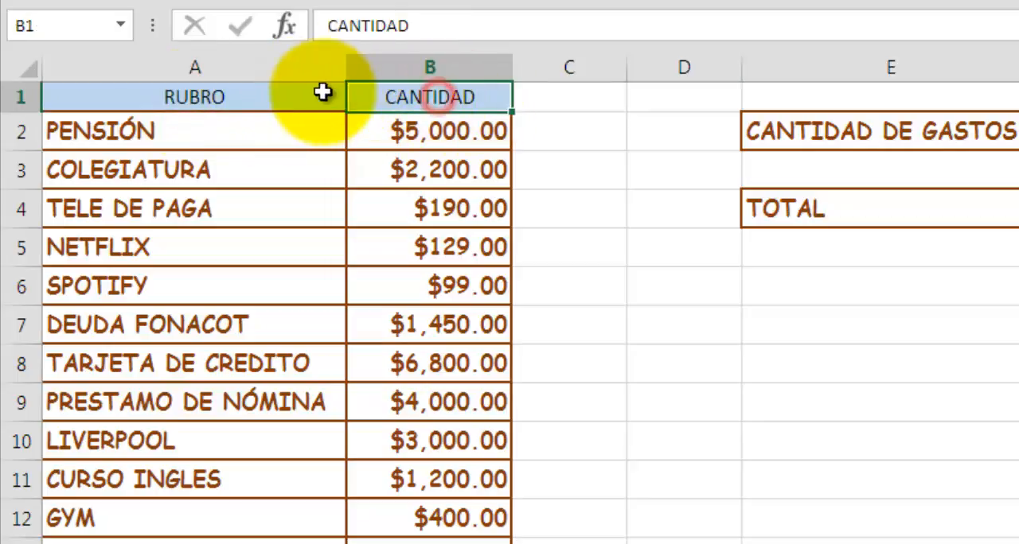
{"action": "left_click", "coordinate": [286, 99]}
{"action": "left_click", "coordinate": [371, 102]}
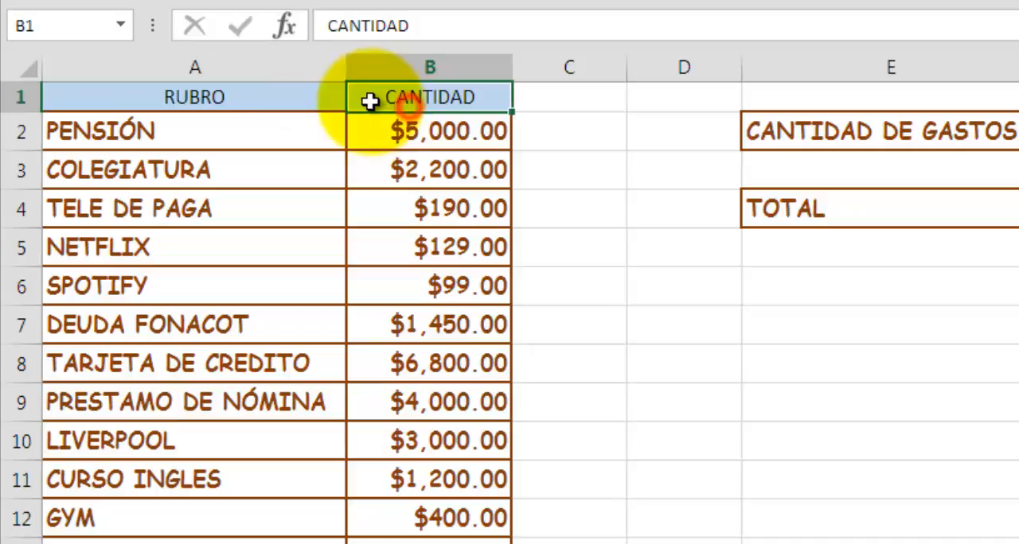
{"action": "left_click", "coordinate": [311, 97]}
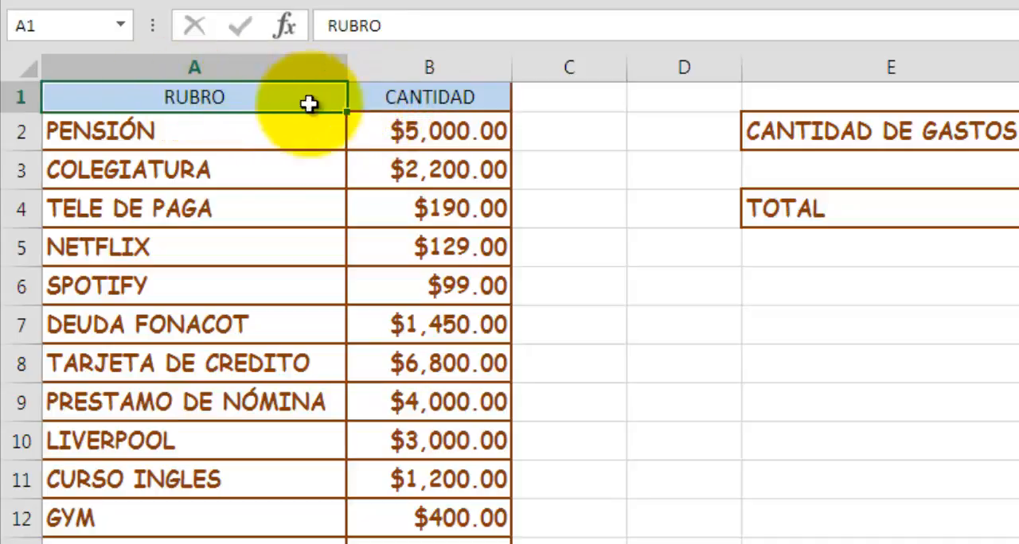
{"action": "left_click", "coordinate": [444, 99]}
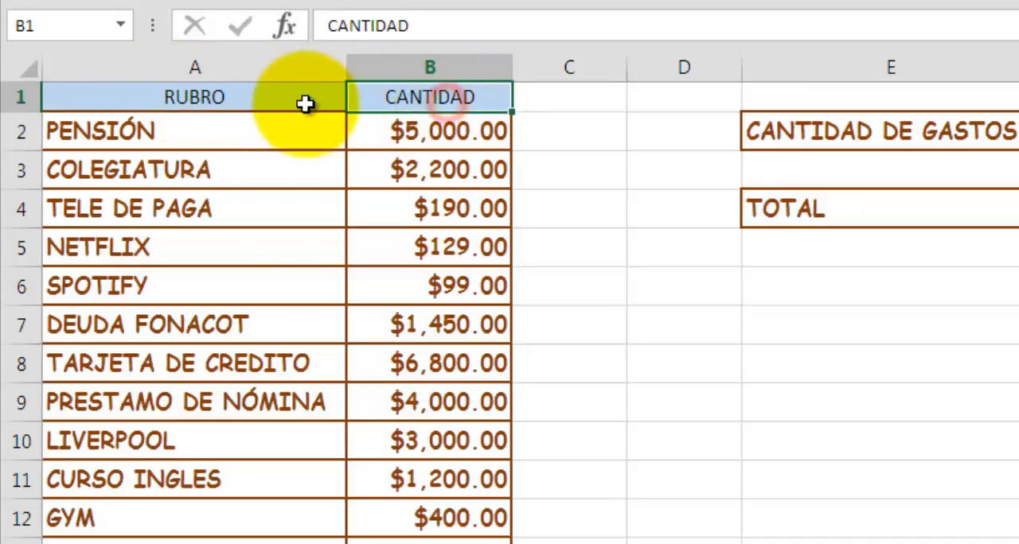
{"action": "left_click", "coordinate": [302, 101]}
{"action": "left_click", "coordinate": [395, 101]}
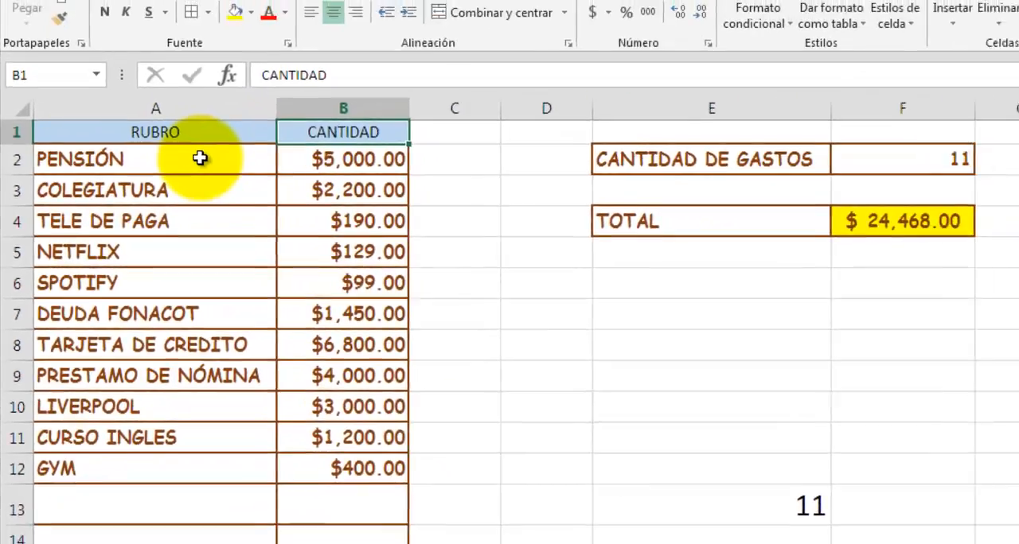
Inspect the PENSIÓN and COLEGIATURA entries and the PENSIÓN amount in B2 of the gastos fijos sheet.
{"action": "left_click", "coordinate": [251, 130]}
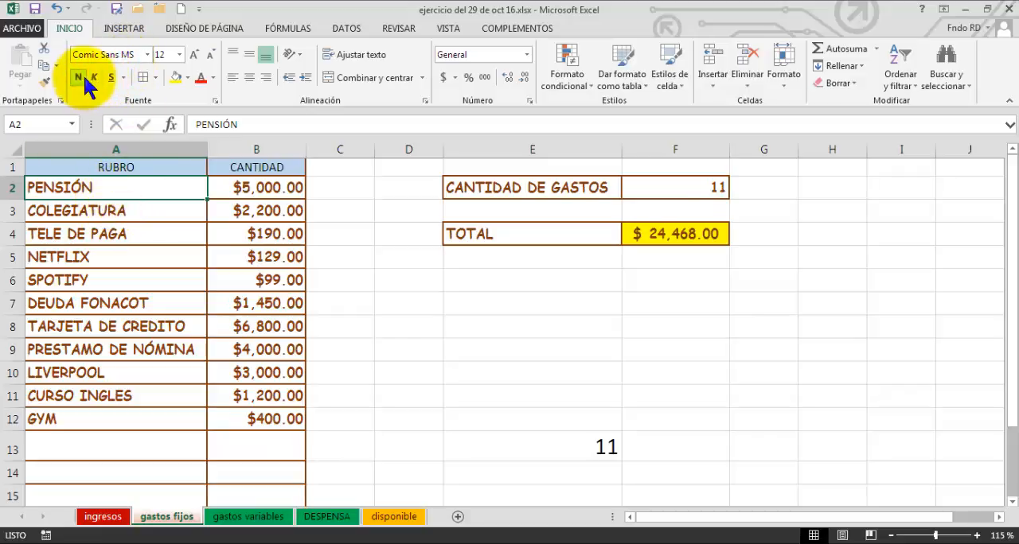
{"action": "left_click", "coordinate": [141, 216]}
{"action": "left_click", "coordinate": [243, 188]}
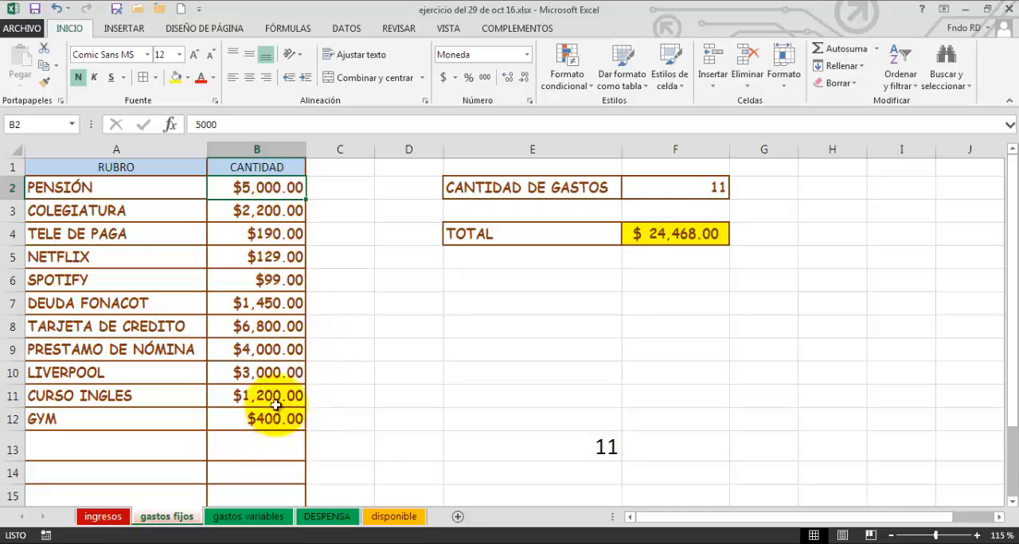
Examine the amounts in the CANTIDAD column of the gastos fijos sheet, from COLEGIATURA through GYM and the blank rows.
{"action": "left_click", "coordinate": [273, 373]}
{"action": "left_click", "coordinate": [273, 306]}
{"action": "left_click", "coordinate": [270, 254]}
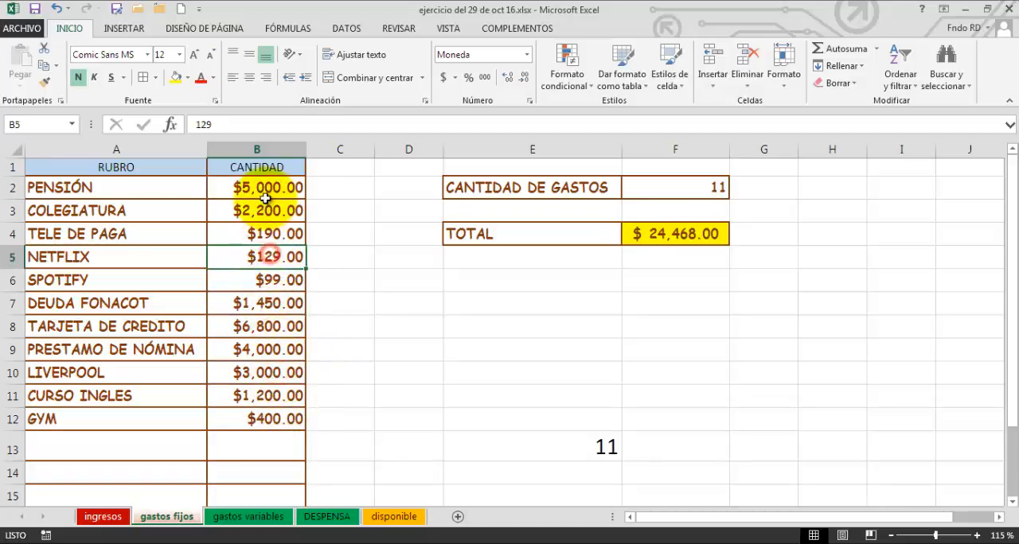
{"action": "left_click", "coordinate": [261, 209]}
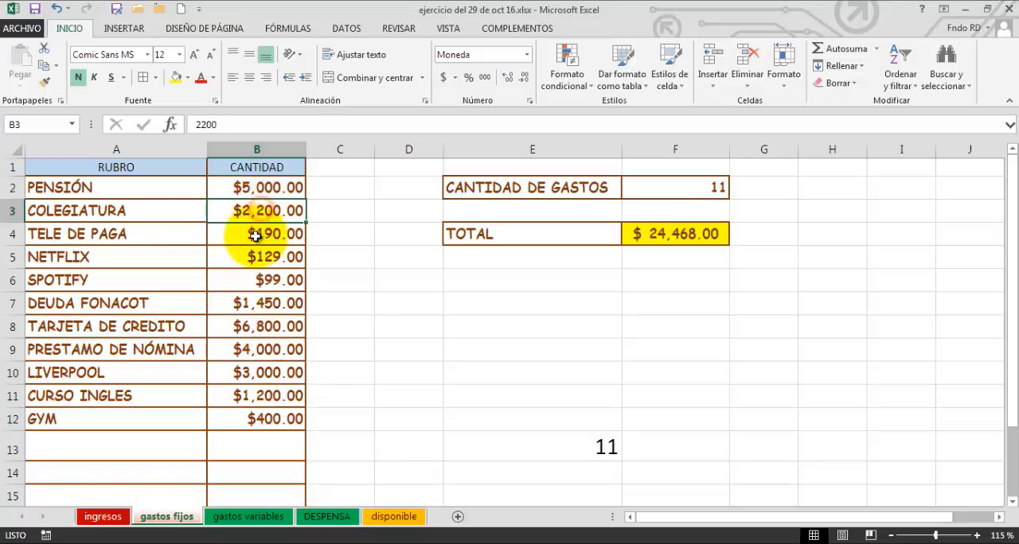
{"action": "left_click", "coordinate": [255, 231]}
{"action": "left_click", "coordinate": [251, 258]}
{"action": "left_click", "coordinate": [256, 305]}
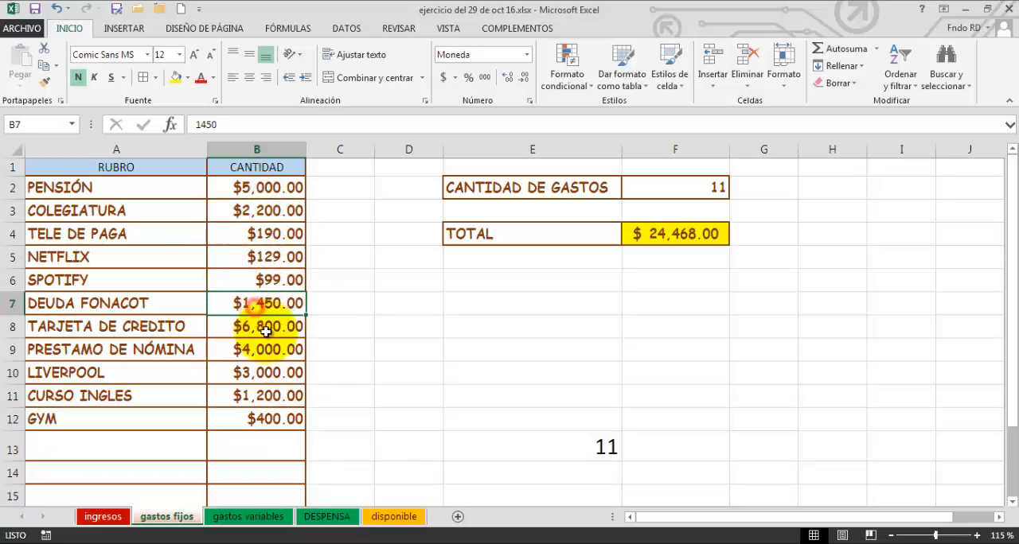
{"action": "left_click", "coordinate": [265, 327]}
{"action": "left_click", "coordinate": [253, 371]}
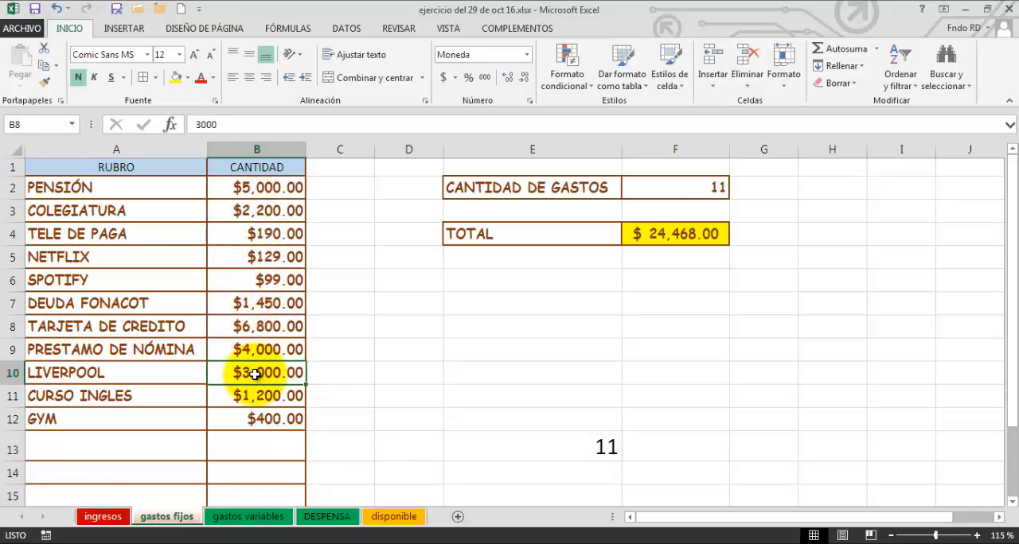
{"action": "left_click", "coordinate": [265, 398]}
{"action": "scroll", "coordinate": [246, 375], "scroll_direction": "down", "scroll_amount": 2}
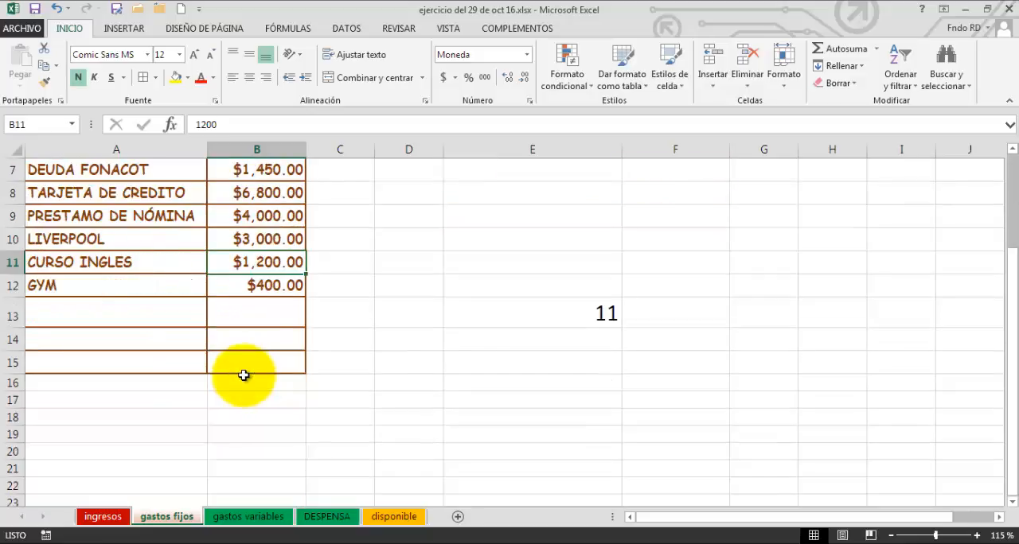
{"action": "scroll", "coordinate": [278, 375], "scroll_direction": "up", "scroll_amount": 2}
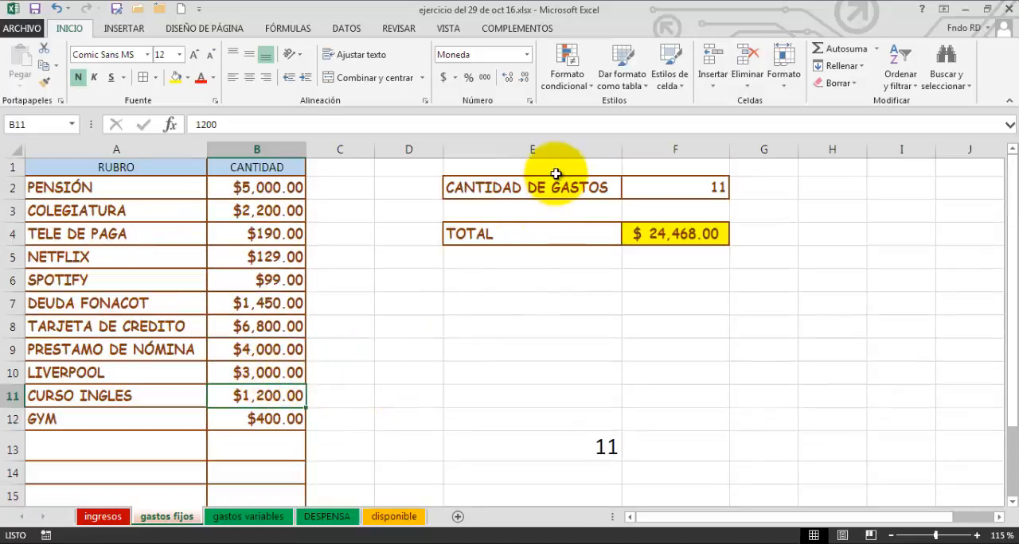
Inspect the CANTIDAD DE GASTOS count formula in F2 and the TOTAL sum formula in F4 against the expense list.
{"action": "left_click", "coordinate": [534, 190]}
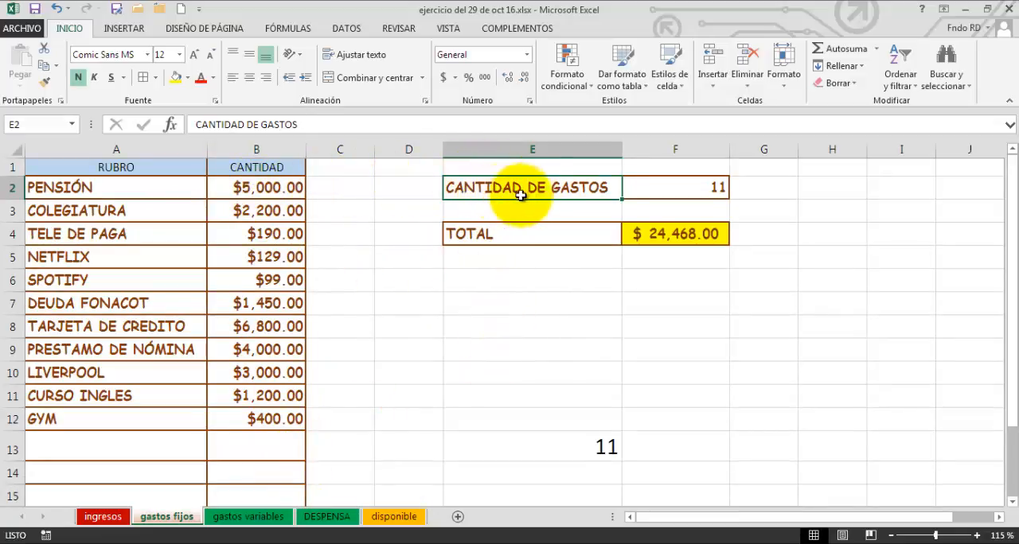
{"action": "left_click", "coordinate": [664, 195]}
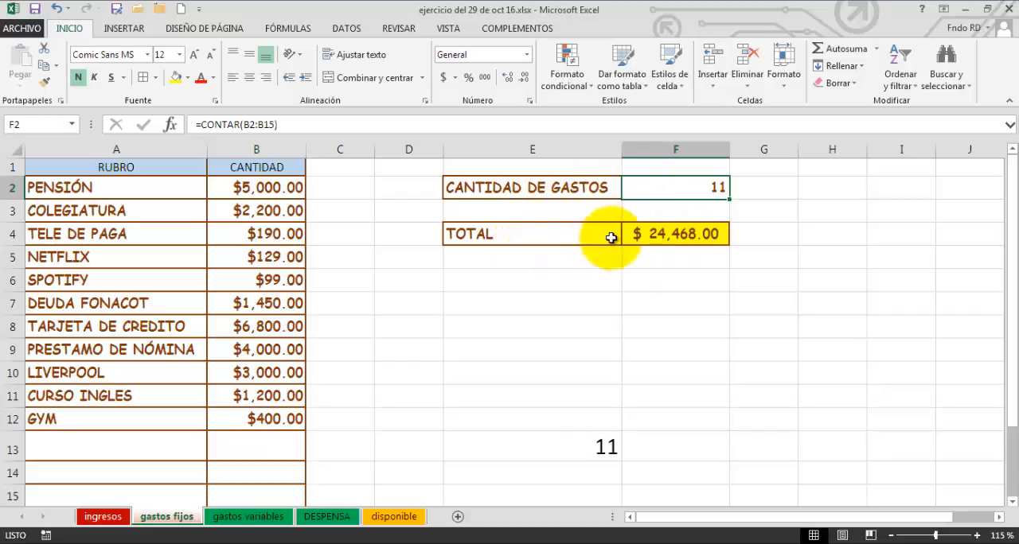
{"action": "left_click", "coordinate": [650, 234]}
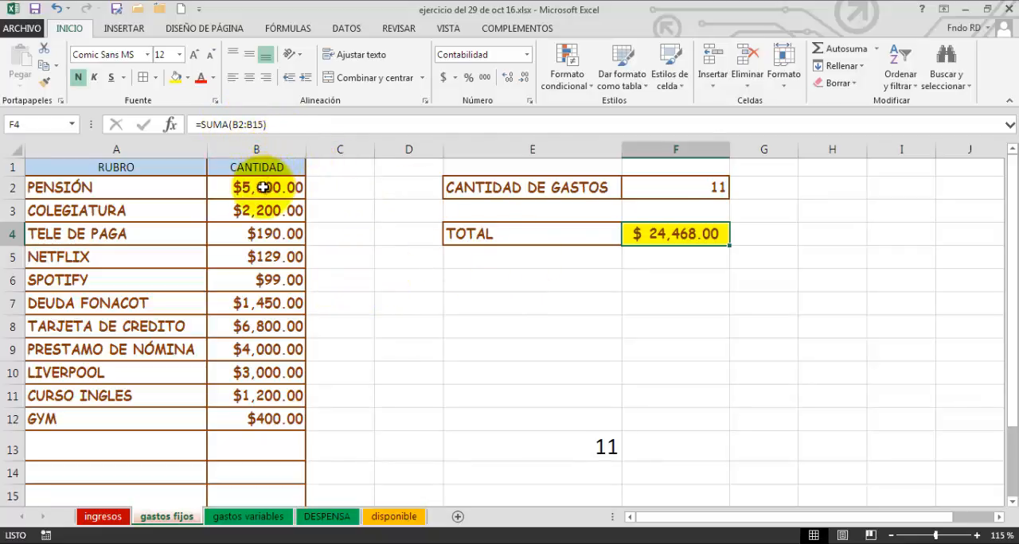
{"action": "scroll", "coordinate": [295, 431], "scroll_direction": "down", "scroll_amount": 1}
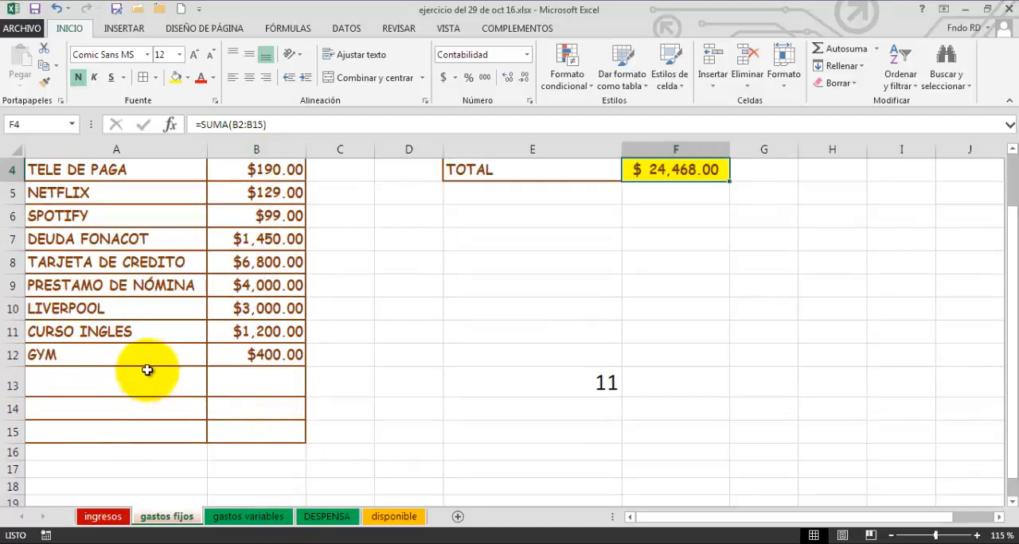
{"action": "scroll", "coordinate": [209, 400], "scroll_direction": "up", "scroll_amount": 1}
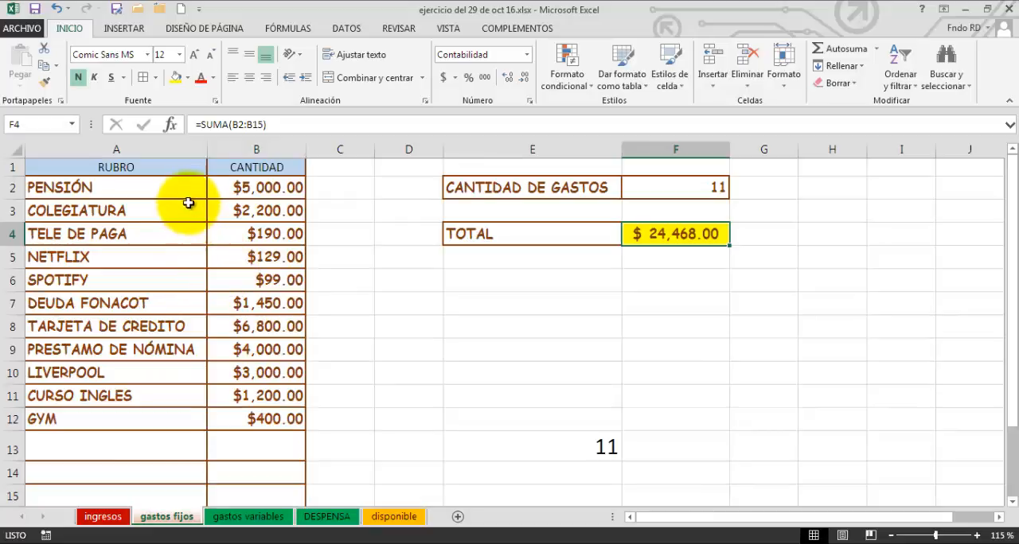
{"action": "left_click", "coordinate": [615, 327]}
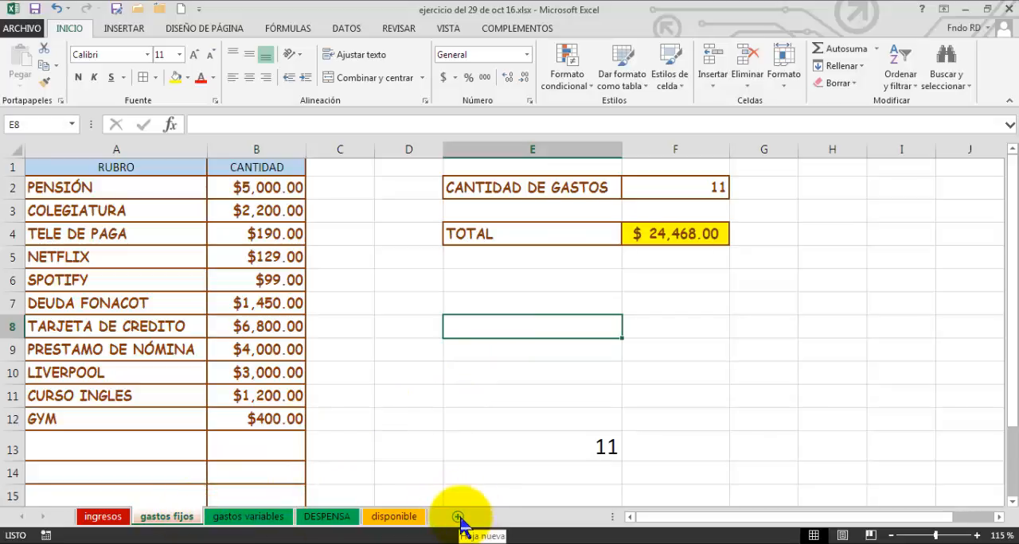
Go to the gastos variables sheet and review its name editing and tab color options, keeping its name and color.
{"action": "left_click", "coordinate": [265, 517]}
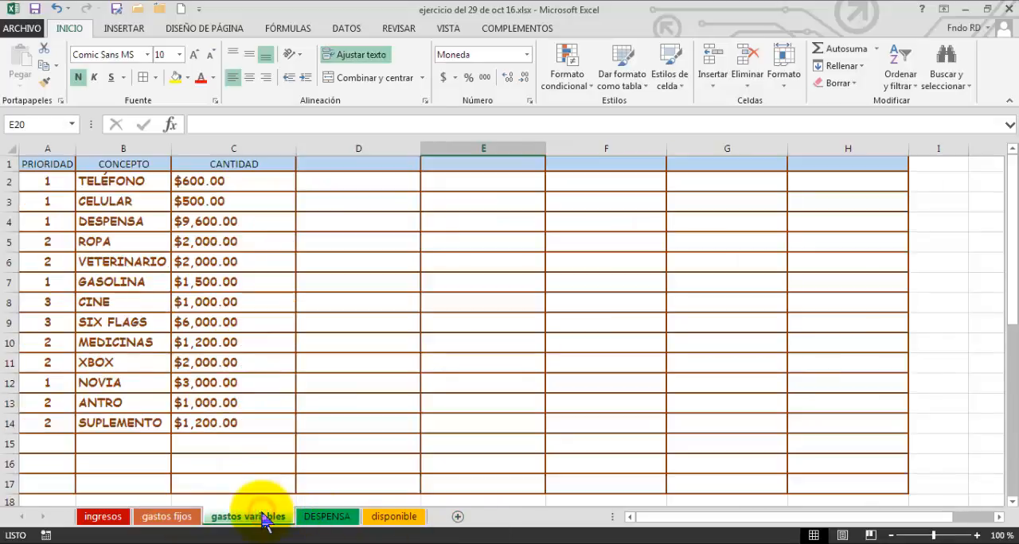
{"action": "double_click", "coordinate": [265, 517]}
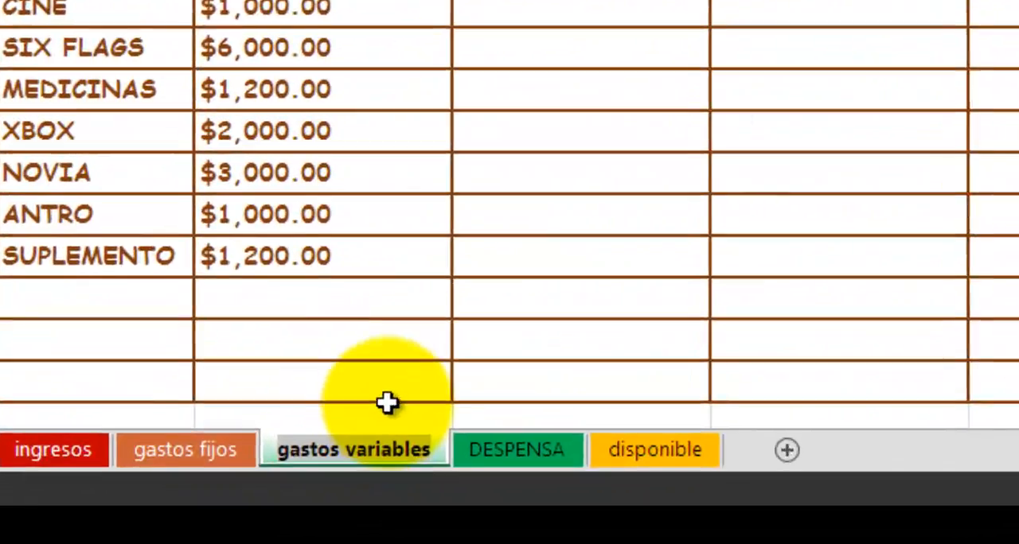
{"action": "left_click", "coordinate": [387, 401]}
{"action": "right_click", "coordinate": [371, 450]}
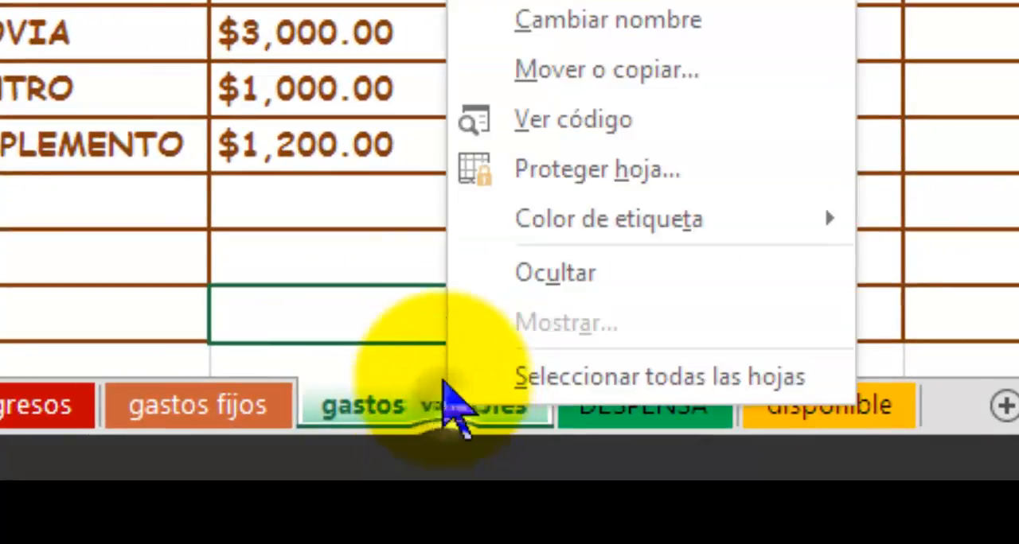
{"action": "key", "text": "Escape"}
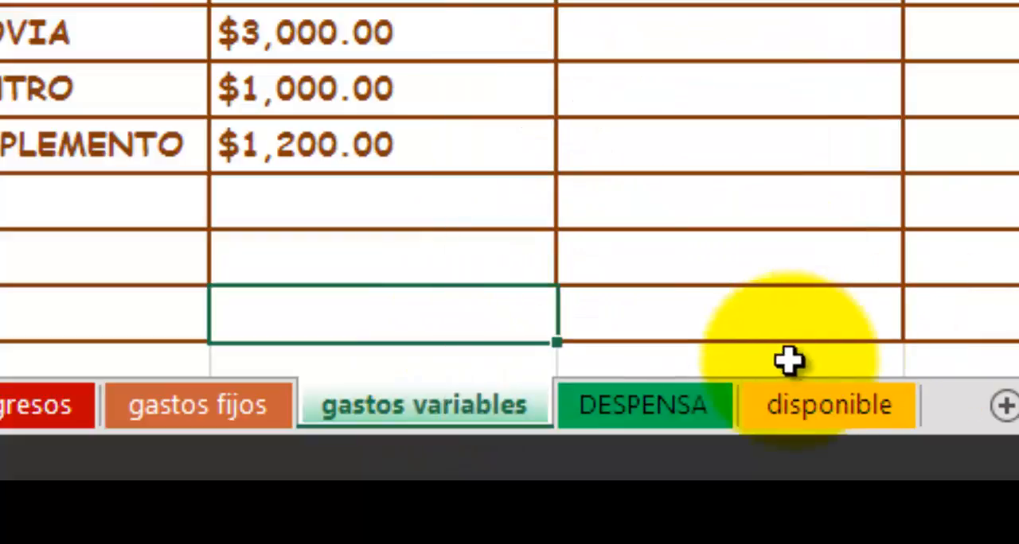
{"action": "left_click", "coordinate": [690, 390]}
{"action": "left_click", "coordinate": [494, 390]}
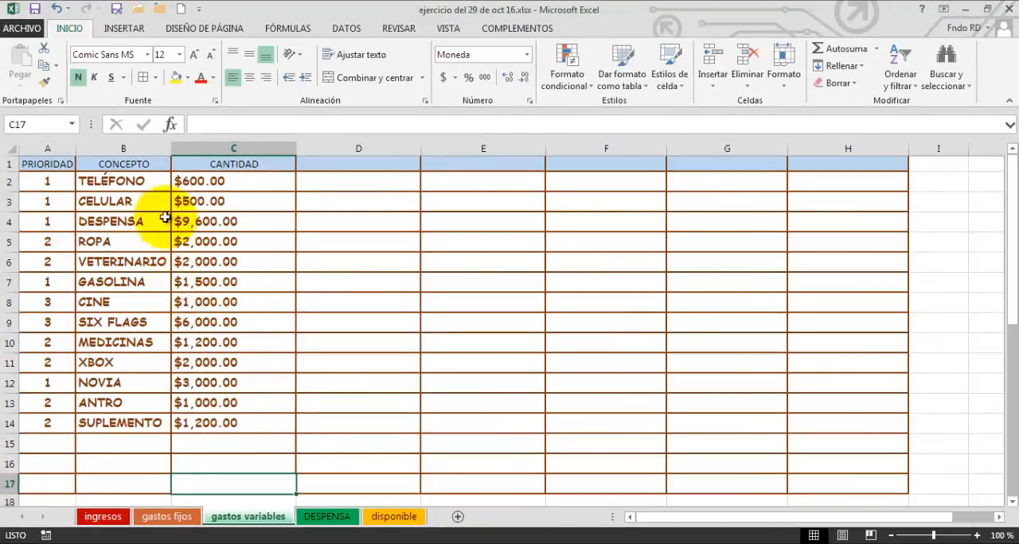
Examine the concepts, priorities and amounts of the gastos variables sheet, including the TOTAL and Libre rows below the list.
{"action": "left_click", "coordinate": [140, 185]}
{"action": "left_click", "coordinate": [120, 200]}
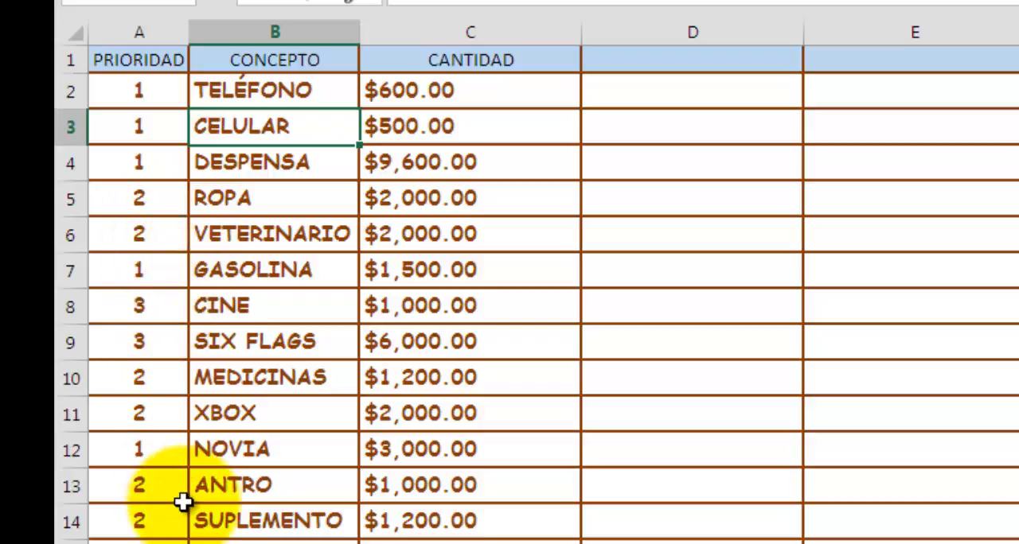
{"action": "left_click", "coordinate": [390, 523]}
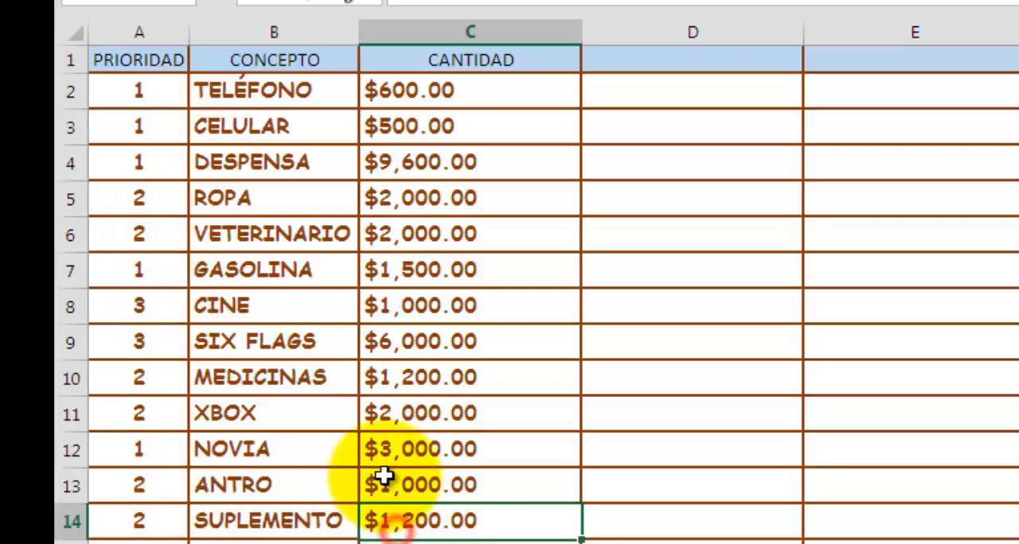
{"action": "left_click", "coordinate": [387, 480]}
{"action": "scroll", "coordinate": [459, 234], "scroll_direction": "down", "scroll_amount": 1}
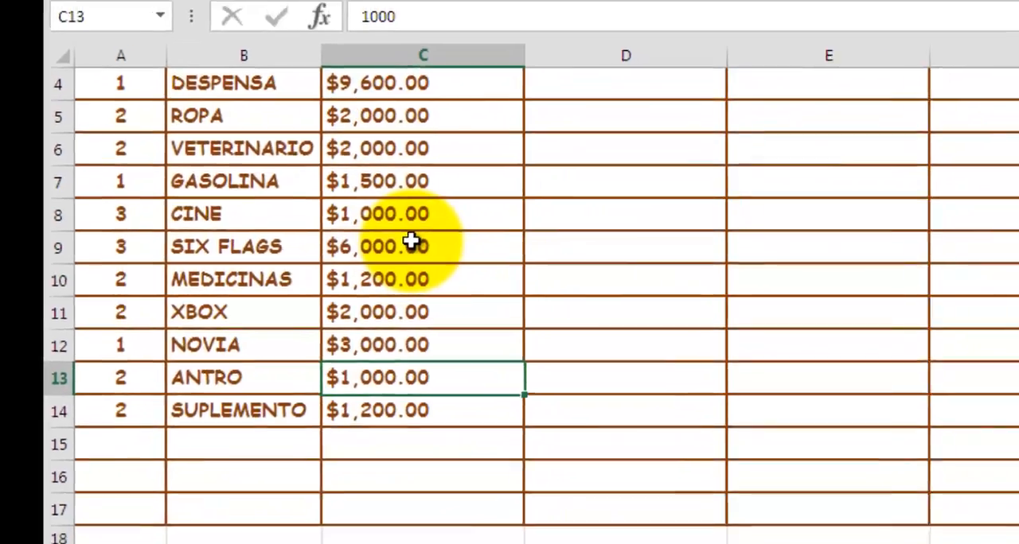
{"action": "scroll", "coordinate": [457, 235], "scroll_direction": "down", "scroll_amount": 1}
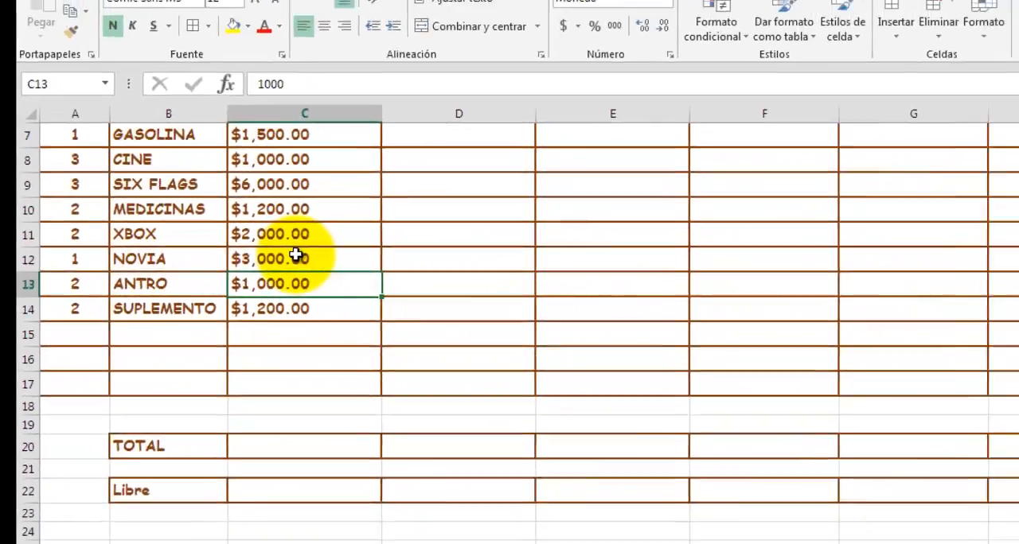
{"action": "scroll", "coordinate": [457, 235], "scroll_direction": "up", "scroll_amount": 2}
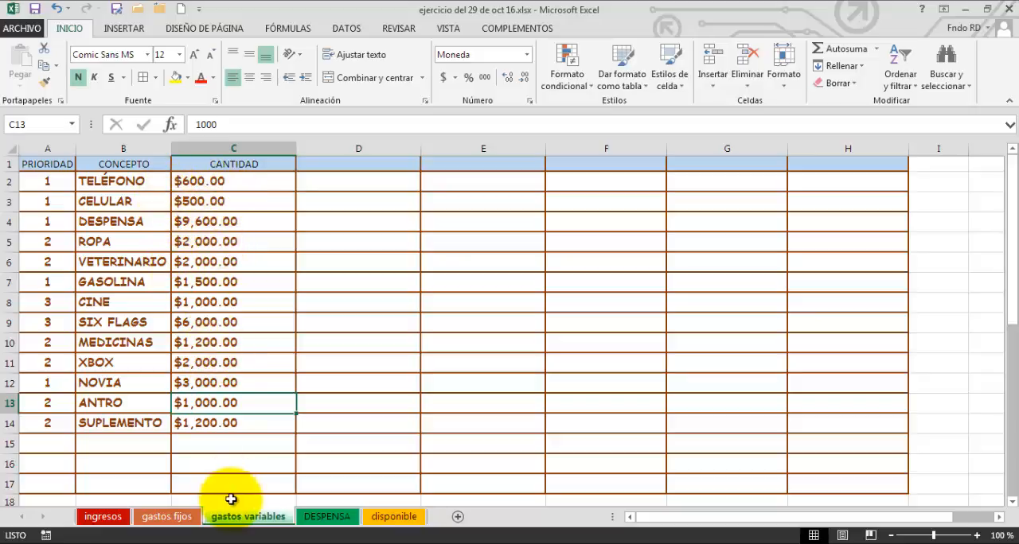
Trace the DESPENSA amount formula in C4 of gastos variables to the item amounts listed on the DESPENSA sheet.
{"action": "left_click", "coordinate": [145, 223]}
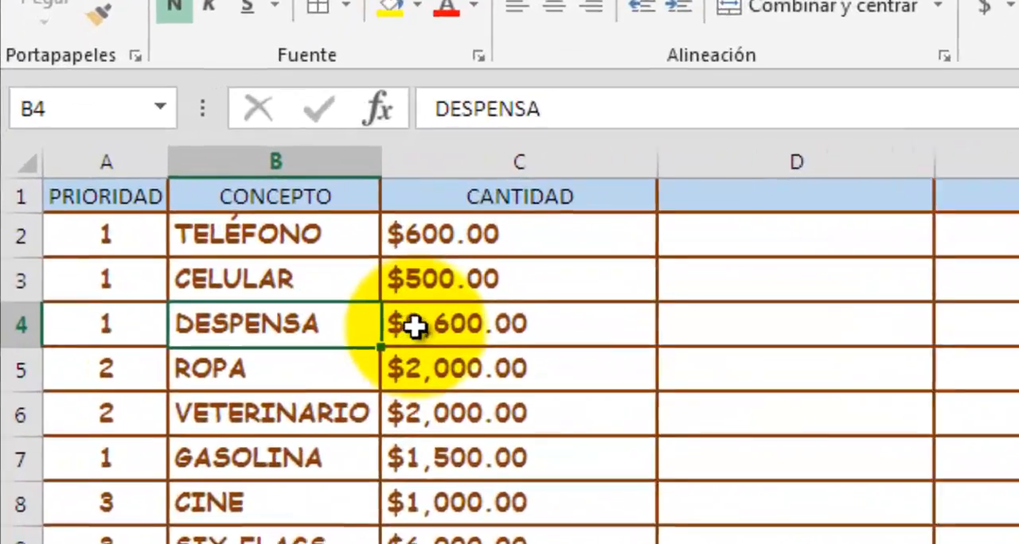
{"action": "left_click", "coordinate": [194, 221]}
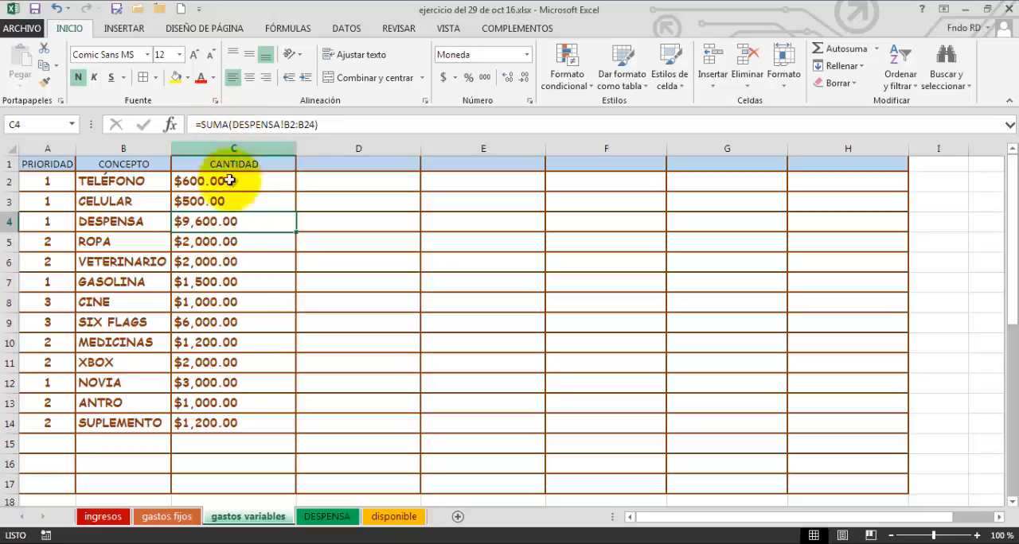
{"action": "left_click", "coordinate": [327, 517]}
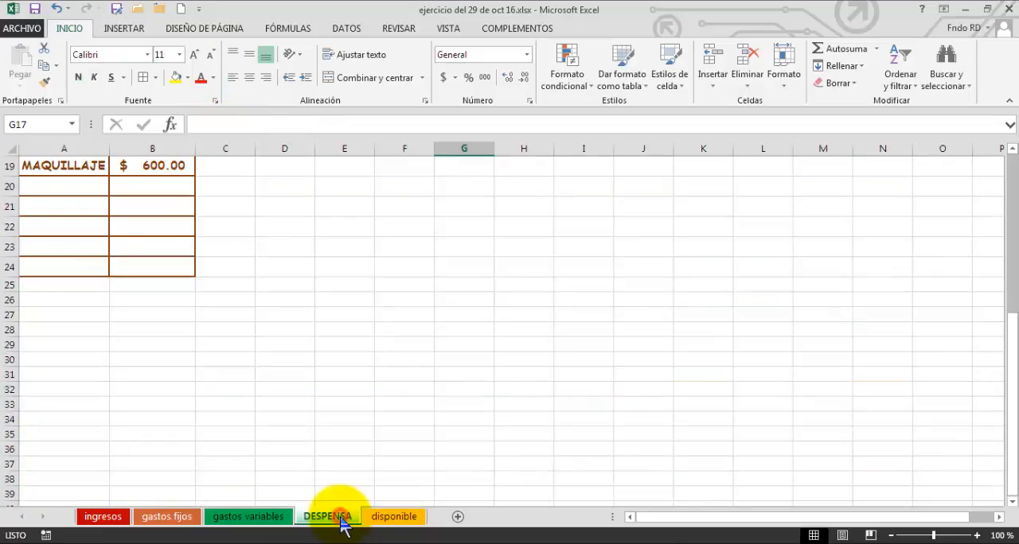
{"action": "scroll", "coordinate": [204, 353], "scroll_direction": "up", "scroll_amount": 6}
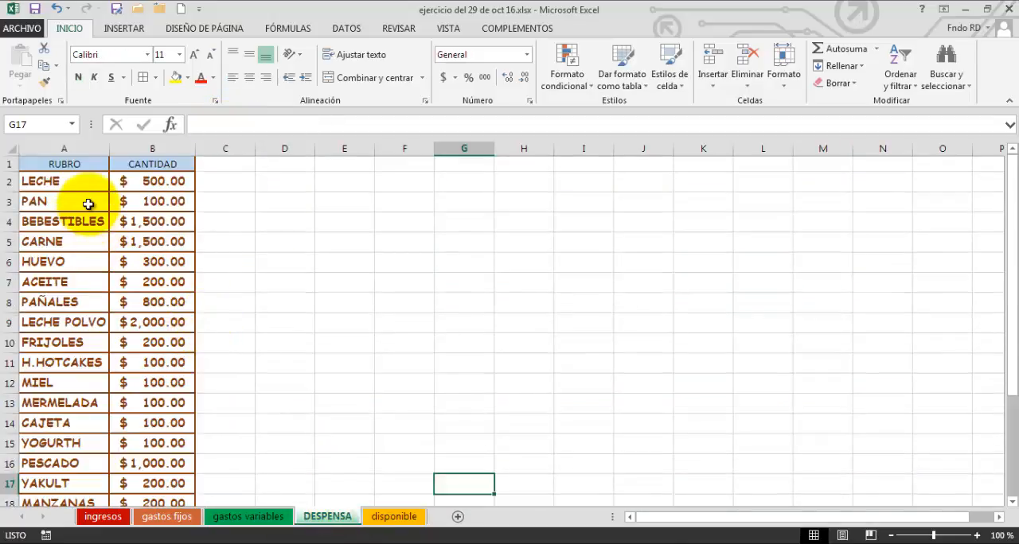
{"action": "scroll", "coordinate": [80, 291], "scroll_direction": "down", "scroll_amount": 2}
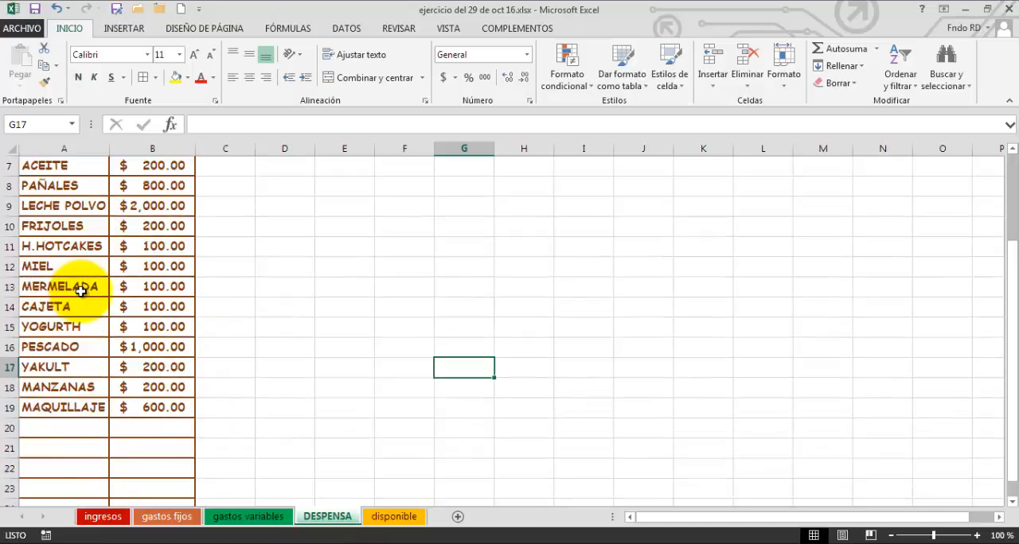
{"action": "scroll", "coordinate": [141, 220], "scroll_direction": "up", "scroll_amount": 2}
{"action": "scroll", "coordinate": [151, 334], "scroll_direction": "down", "scroll_amount": 2}
{"action": "scroll", "coordinate": [155, 347], "scroll_direction": "down", "scroll_amount": 1}
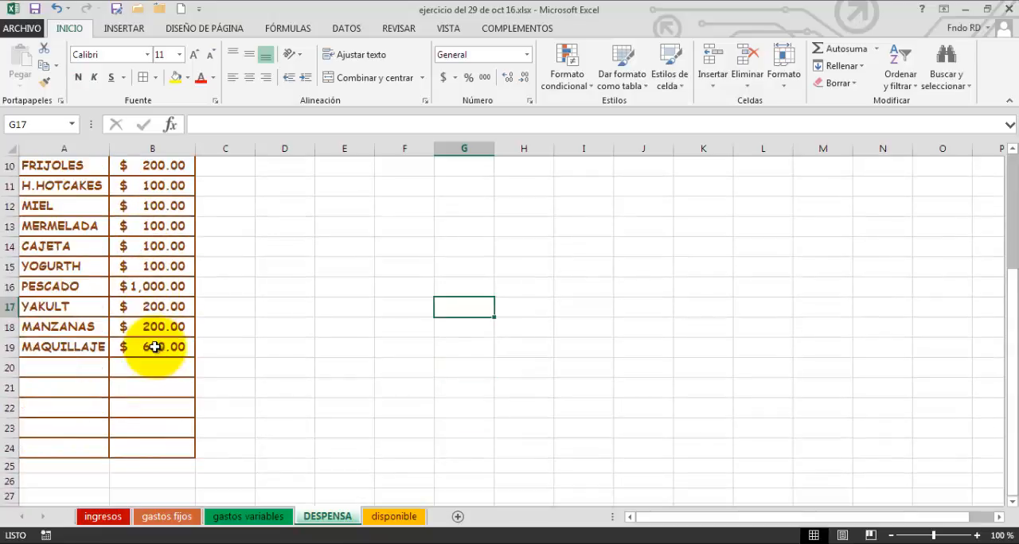
{"action": "scroll", "coordinate": [172, 345], "scroll_direction": "up", "scroll_amount": 3}
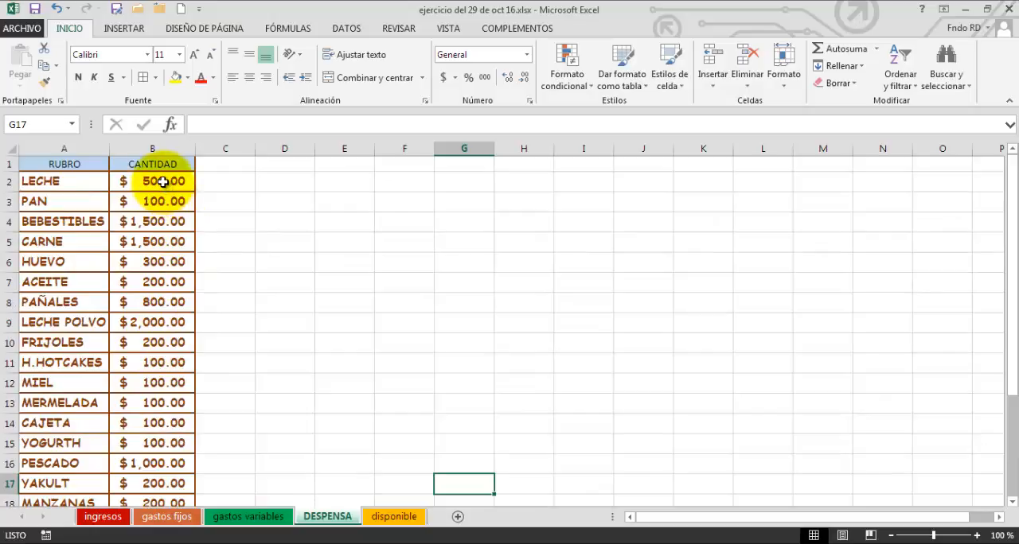
{"action": "scroll", "coordinate": [161, 318], "scroll_direction": "down", "scroll_amount": 4}
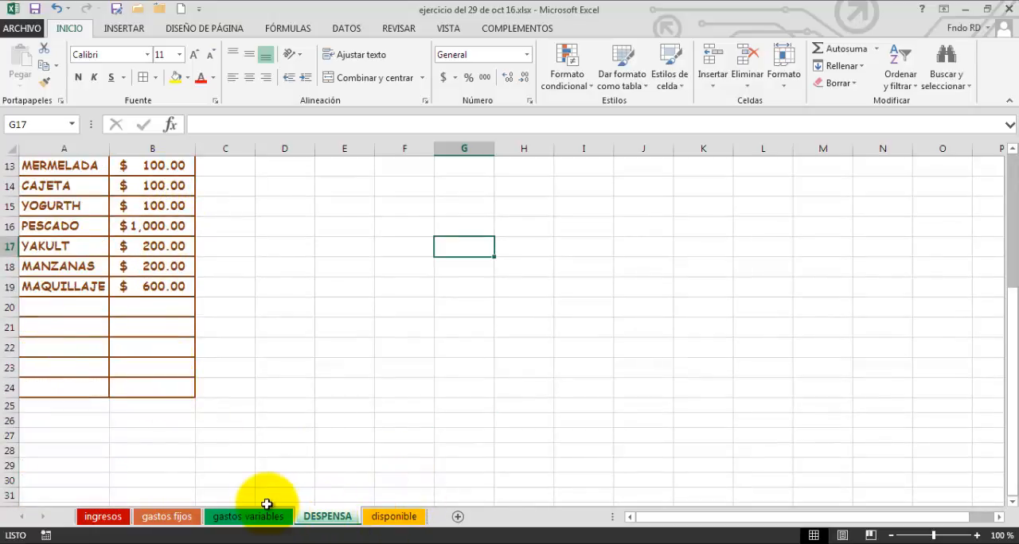
{"action": "left_click", "coordinate": [270, 519]}
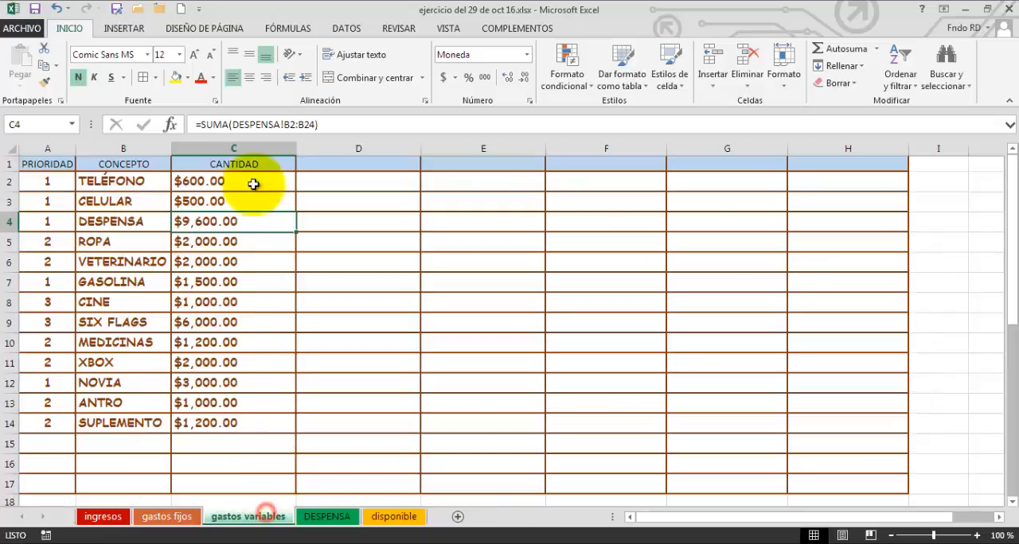
{"action": "left_click", "coordinate": [205, 223]}
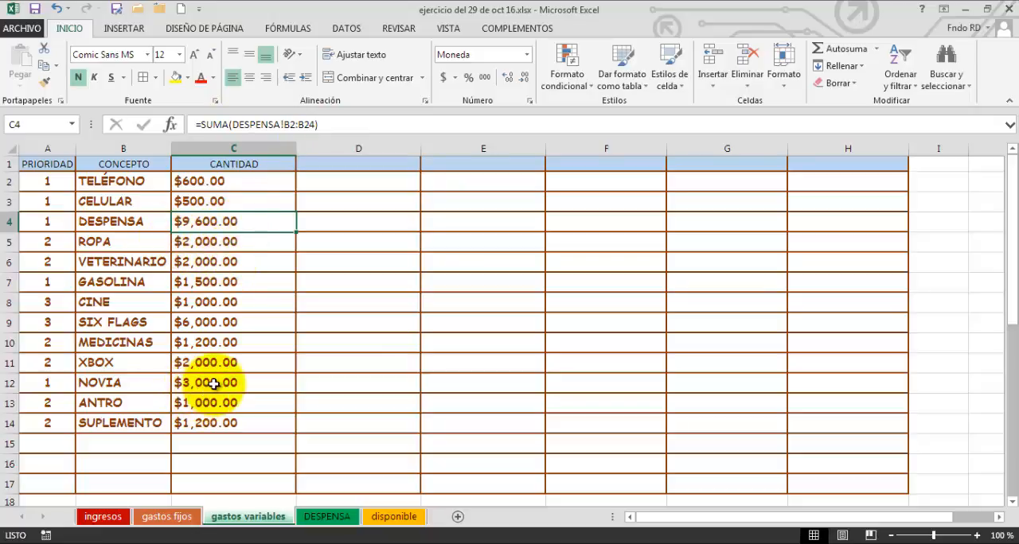
Total the variable expense amounts in C20 with AutoSum, limiting the summed range to C2:C17.
{"action": "scroll", "coordinate": [250, 312], "scroll_direction": "down", "scroll_amount": 1}
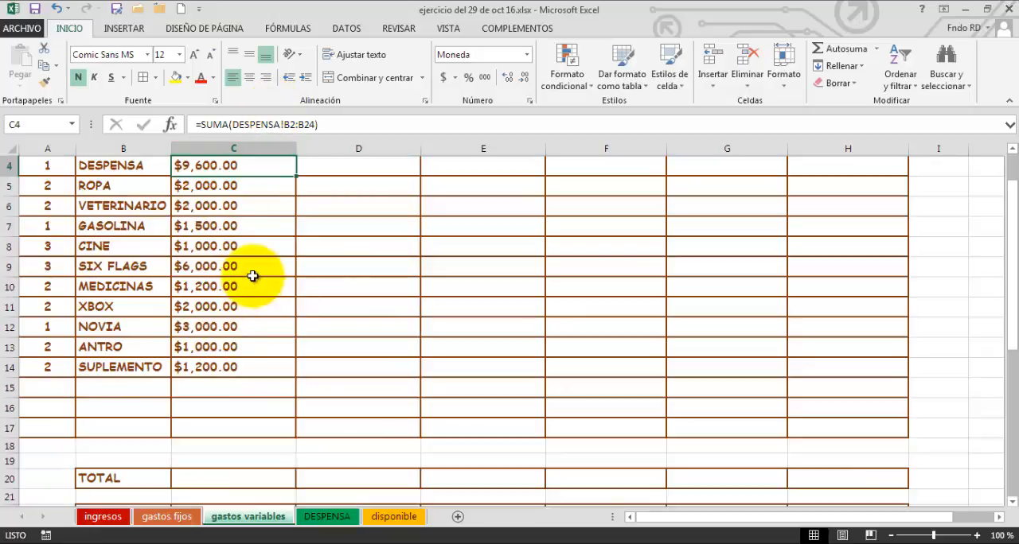
{"action": "scroll", "coordinate": [253, 276], "scroll_direction": "down", "scroll_amount": 1}
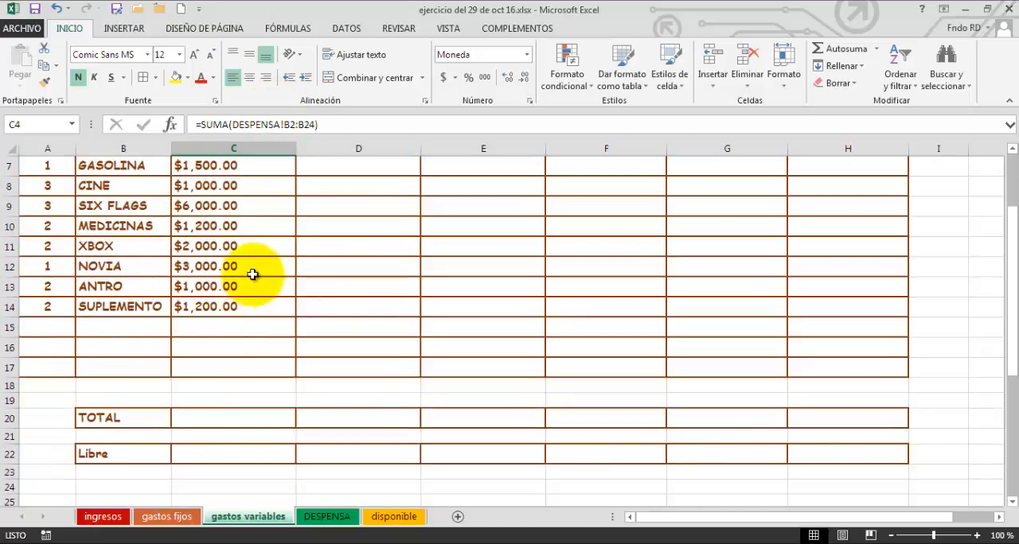
{"action": "left_click", "coordinate": [211, 421]}
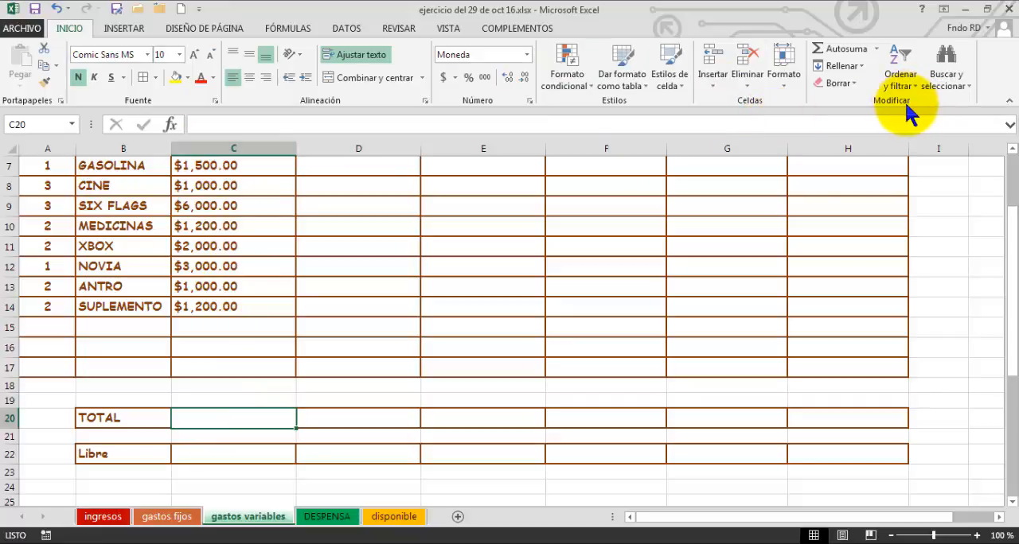
{"action": "left_click", "coordinate": [848, 49]}
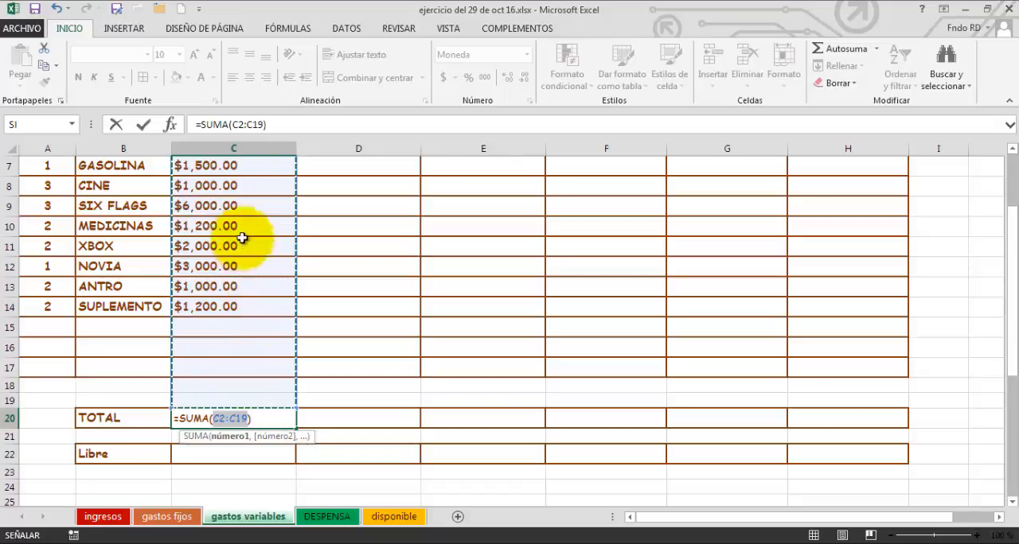
{"action": "scroll", "coordinate": [242, 206], "scroll_direction": "up", "scroll_amount": 2}
{"action": "scroll", "coordinate": [242, 205], "scroll_direction": "down", "scroll_amount": 6}
{"action": "scroll", "coordinate": [239, 273], "scroll_direction": "up", "scroll_amount": 2}
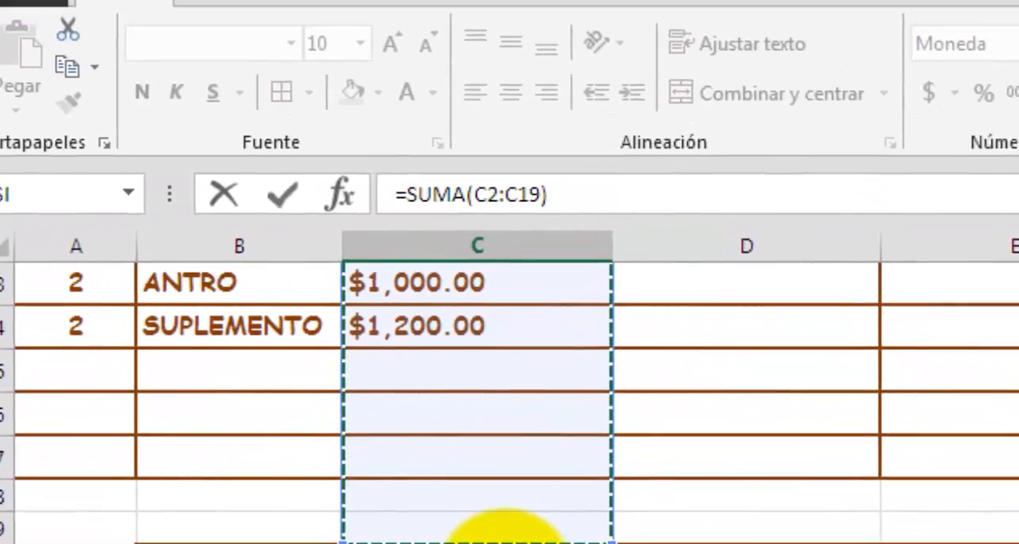
{"action": "left_click", "coordinate": [505, 543]}
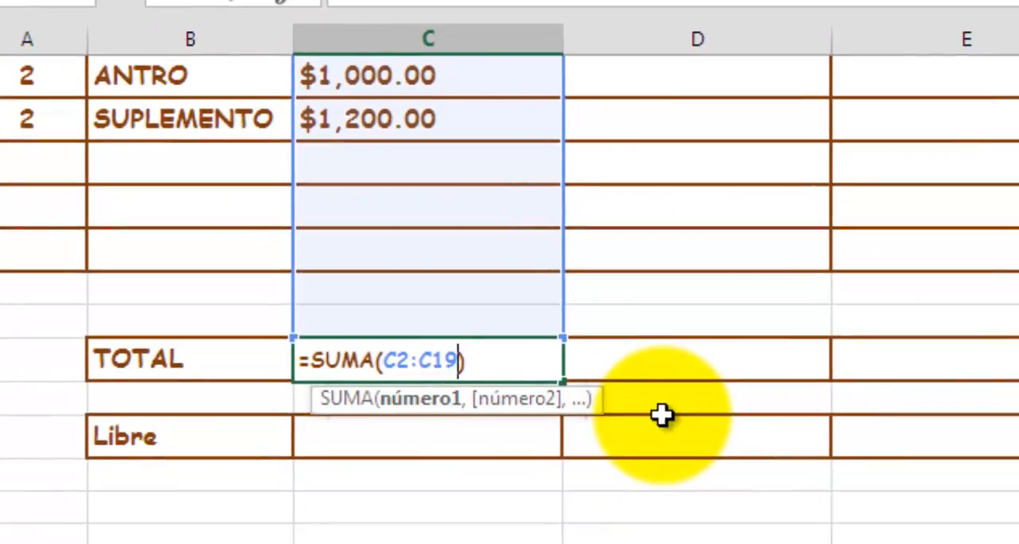
{"action": "key", "text": "BackSpace"}
{"action": "type", "text": "7"}
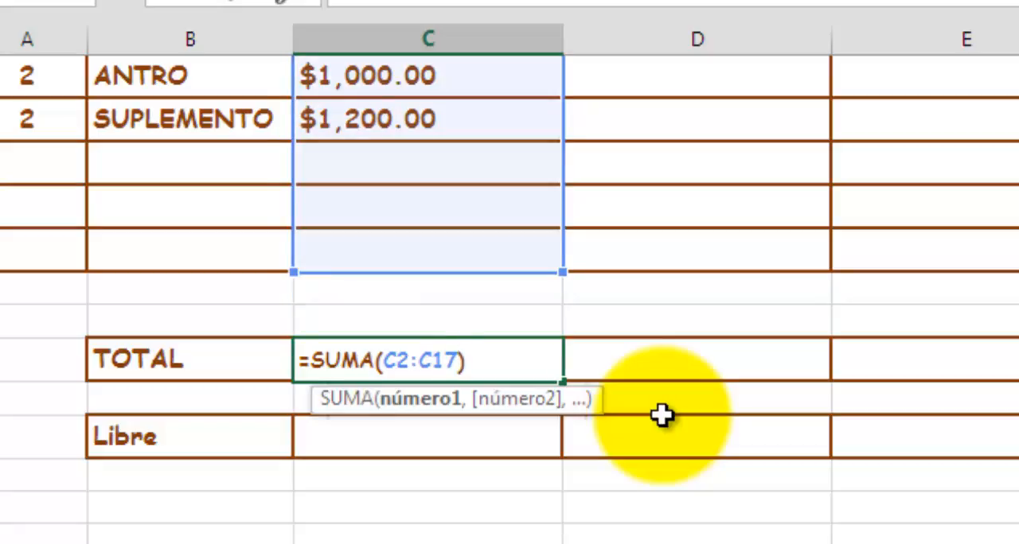
{"action": "key", "text": "Return"}
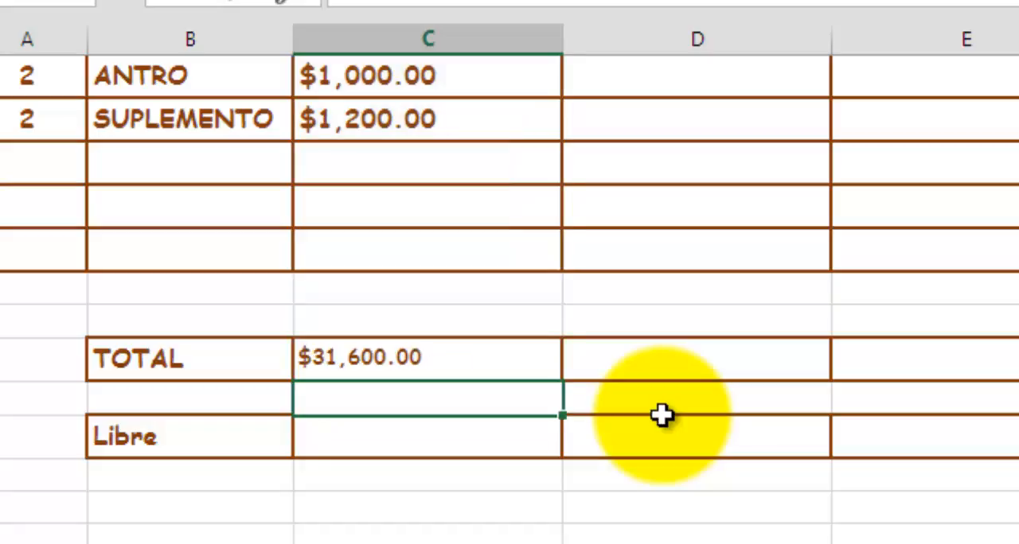
Link the Libre cell C22 to the INGRESOS TOTALES amount with the formula =ingresos!I4.
{"action": "scroll", "coordinate": [437, 291], "scroll_direction": "up", "scroll_amount": 2}
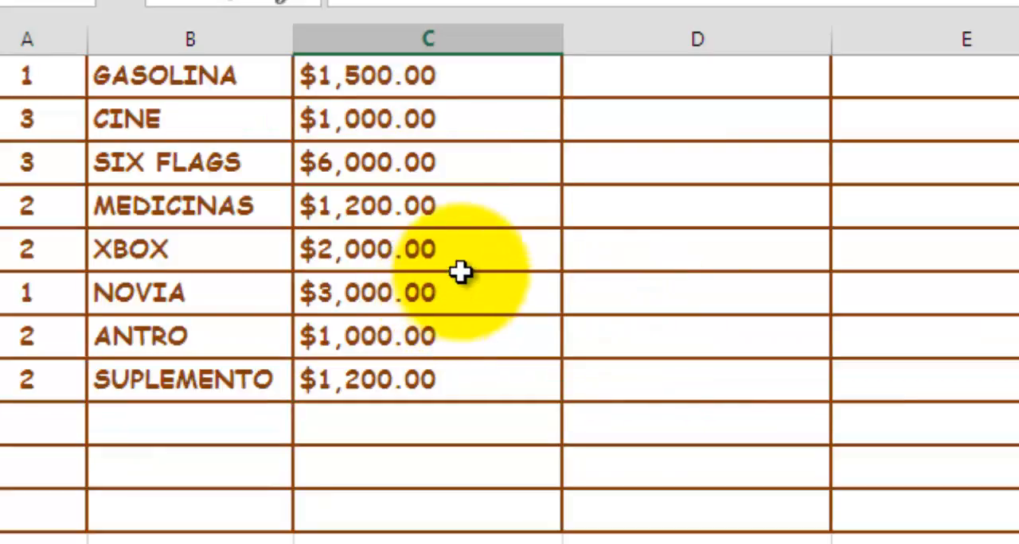
{"action": "scroll", "coordinate": [461, 266], "scroll_direction": "up", "scroll_amount": 2}
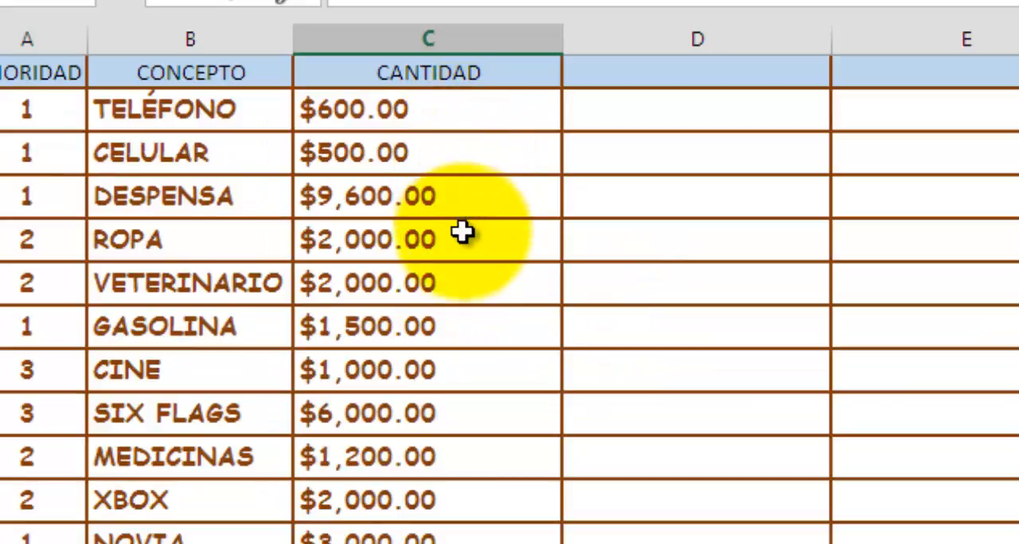
{"action": "scroll", "coordinate": [461, 208], "scroll_direction": "down", "scroll_amount": 2}
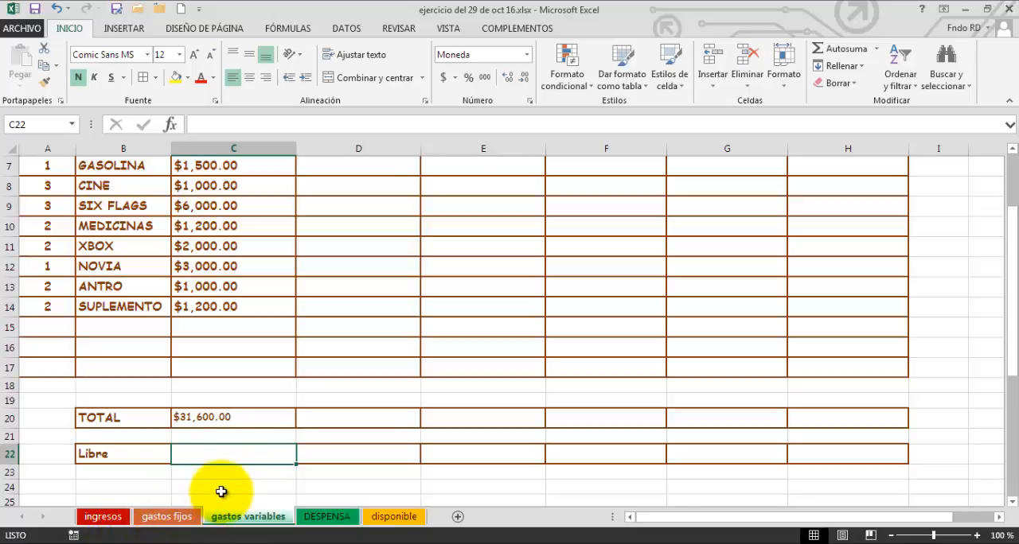
{"action": "scroll", "coordinate": [225, 482], "scroll_direction": "down", "scroll_amount": 1}
{"action": "scroll", "coordinate": [226, 476], "scroll_direction": "up", "scroll_amount": 1}
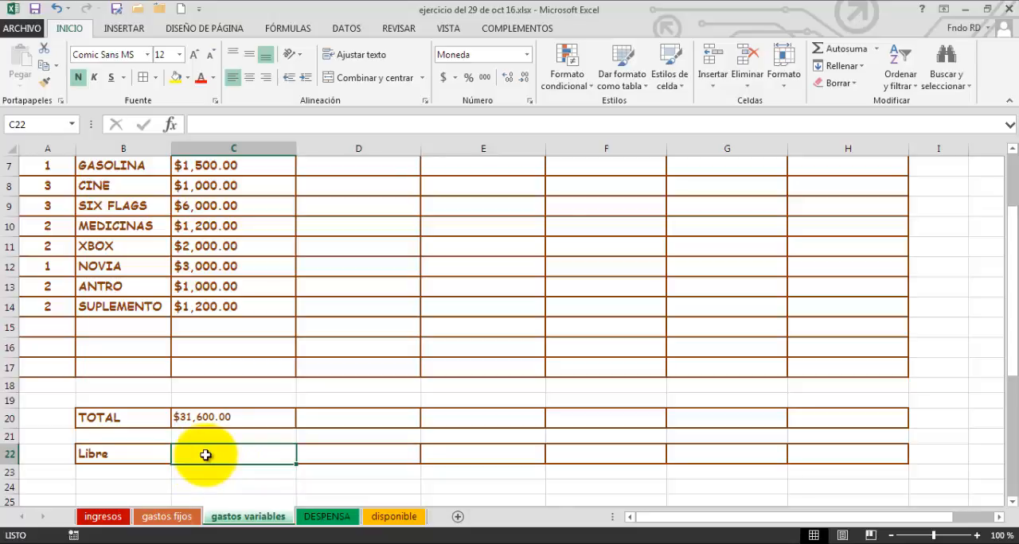
{"action": "type", "text": "="}
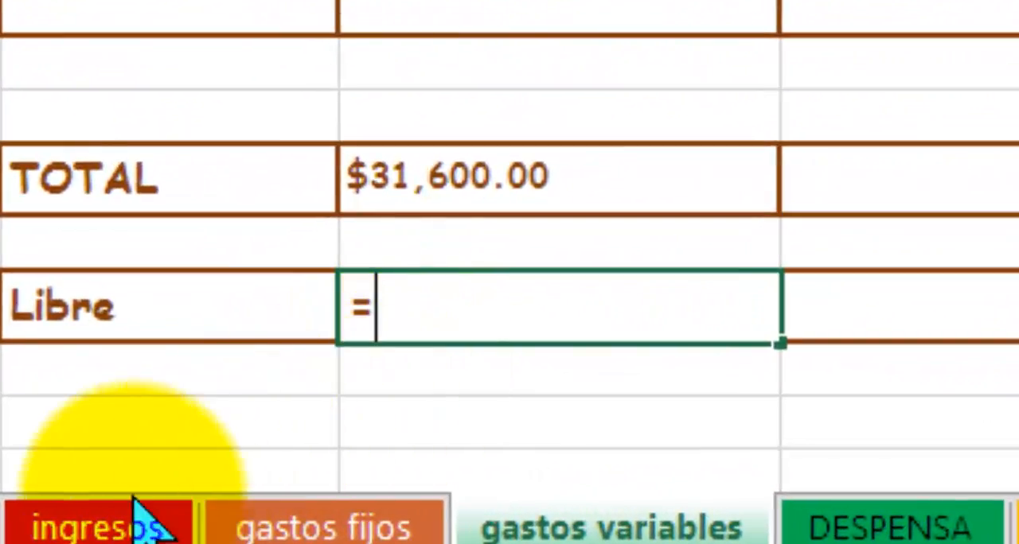
{"action": "left_click", "coordinate": [95, 527]}
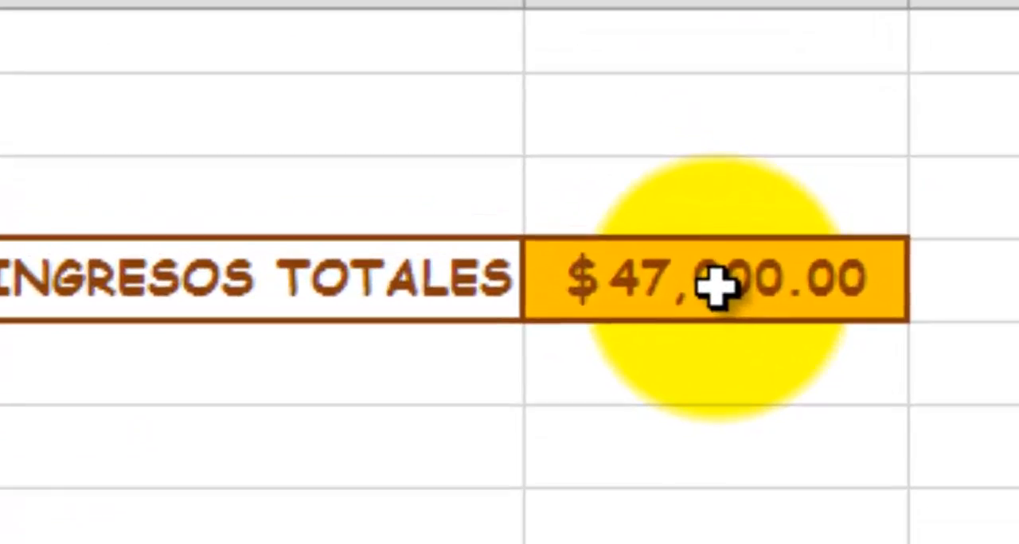
{"action": "left_click", "coordinate": [717, 288]}
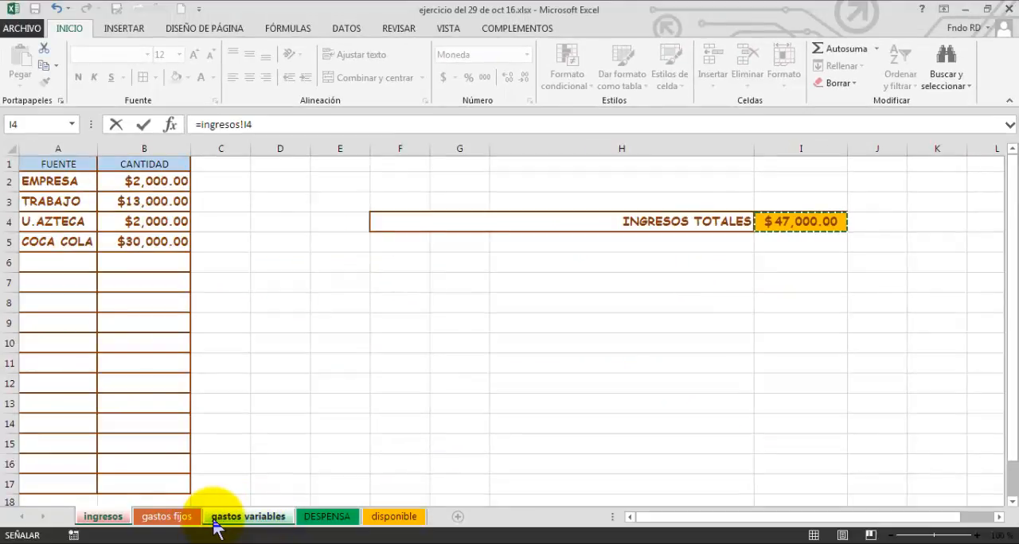
{"action": "key", "text": "Return"}
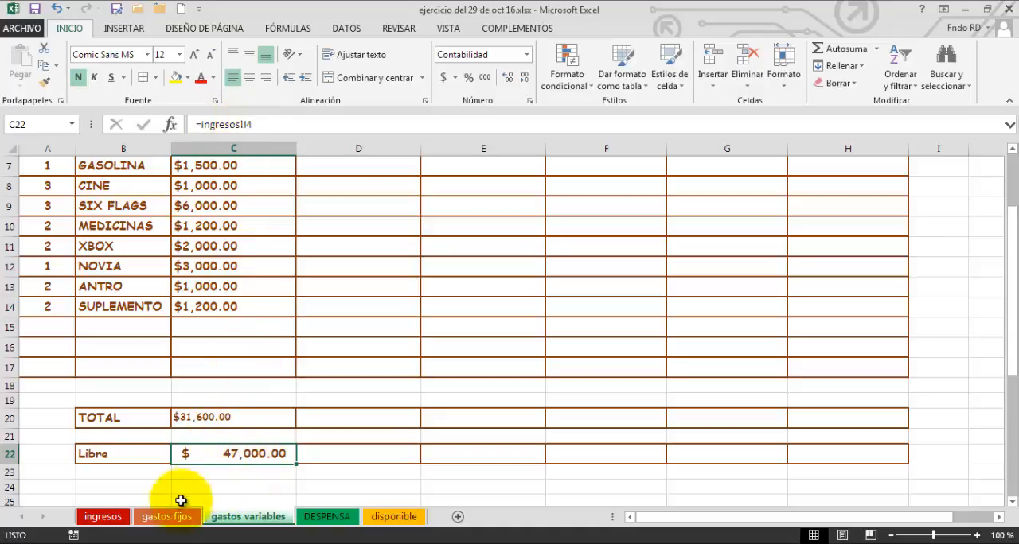
{"action": "double_click", "coordinate": [259, 458]}
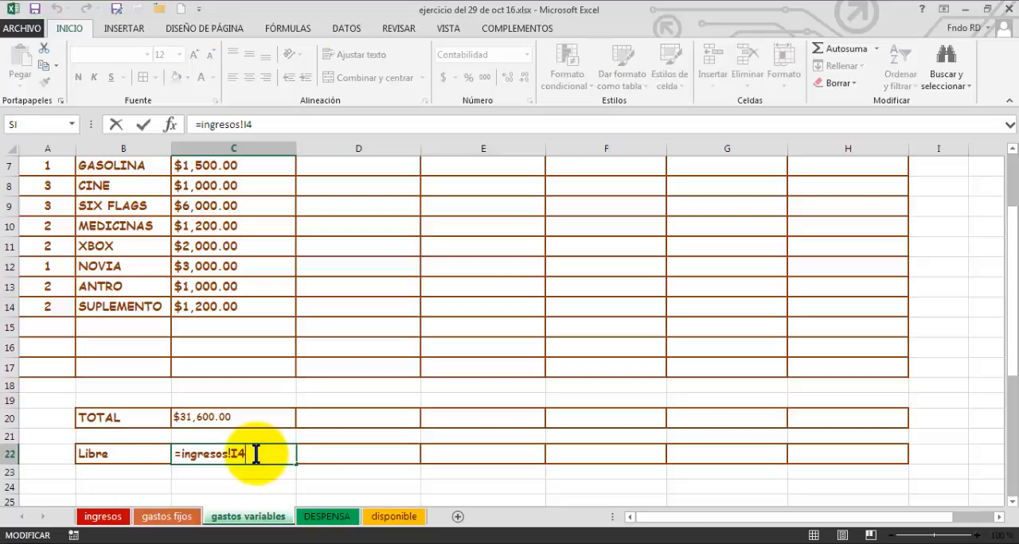
{"action": "left_click", "coordinate": [167, 517]}
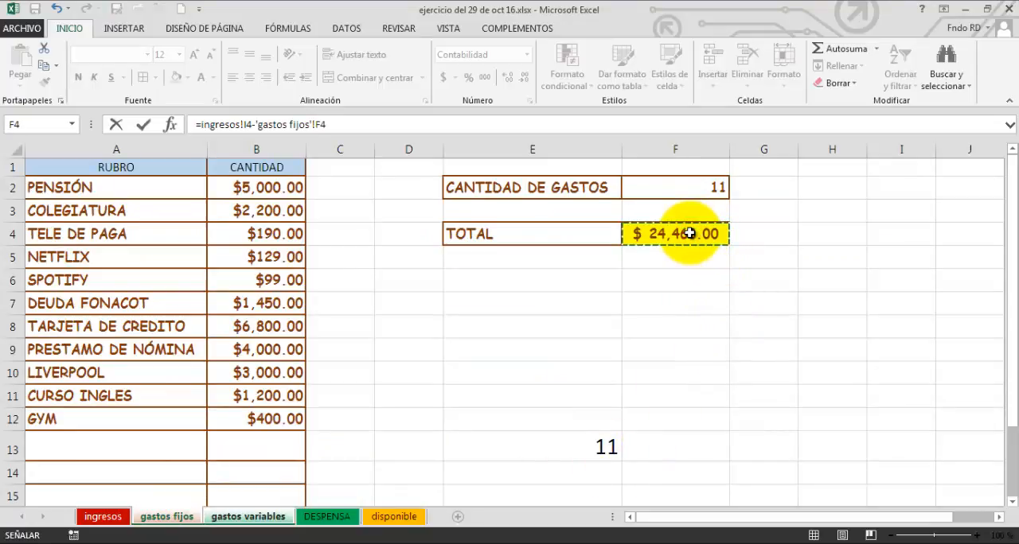
{"action": "key", "text": "Return"}
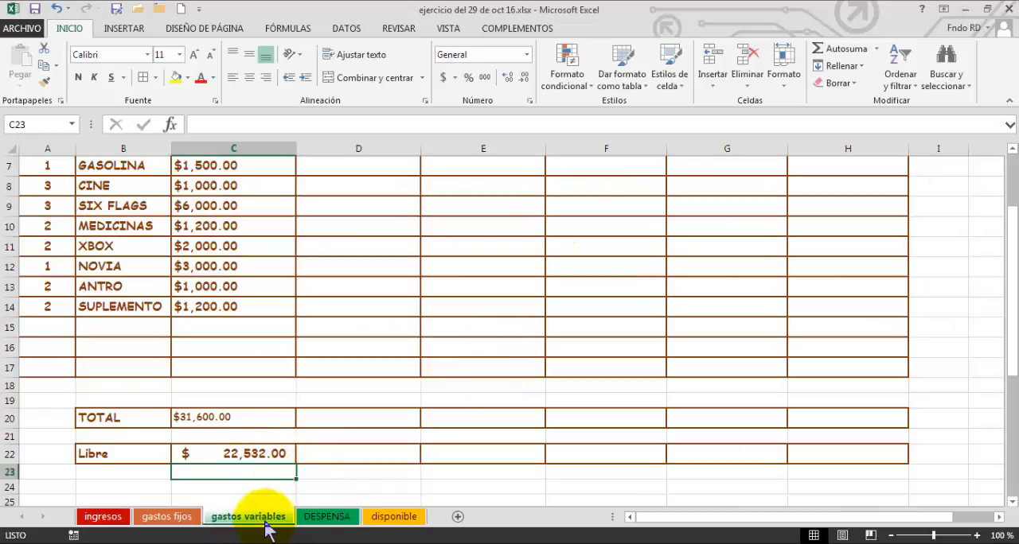
{"action": "double_click", "coordinate": [267, 454]}
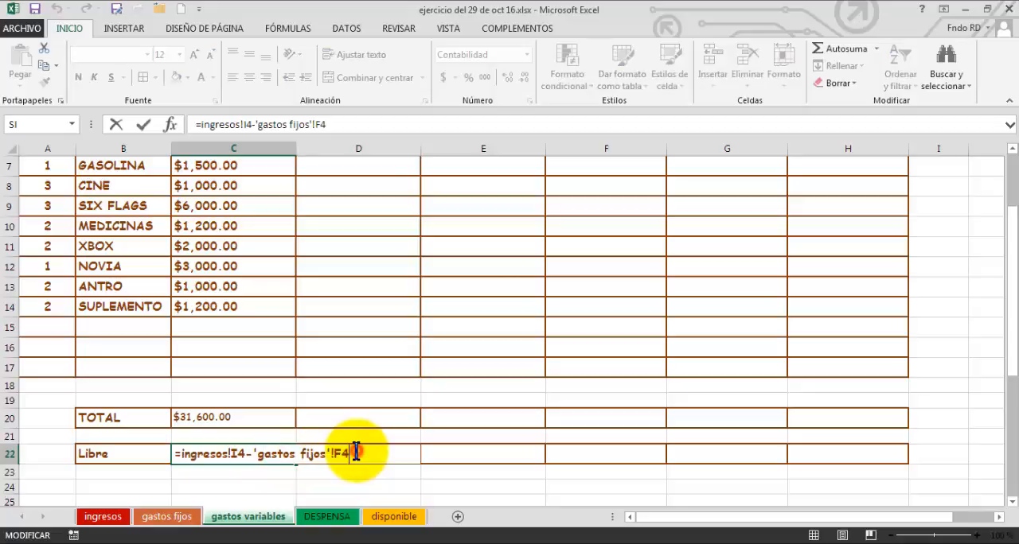
{"action": "left_click", "coordinate": [204, 419]}
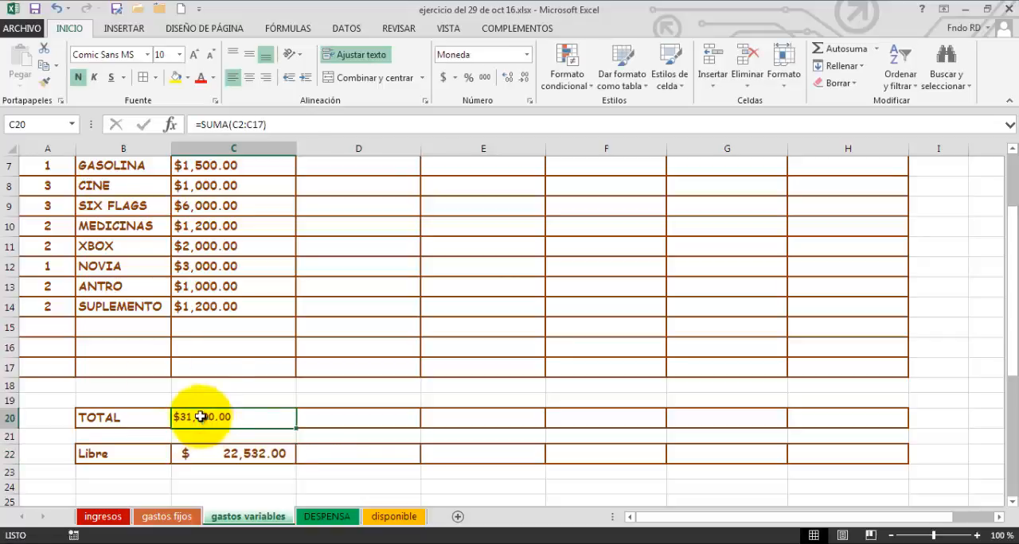
{"action": "left_click", "coordinate": [57, 9]}
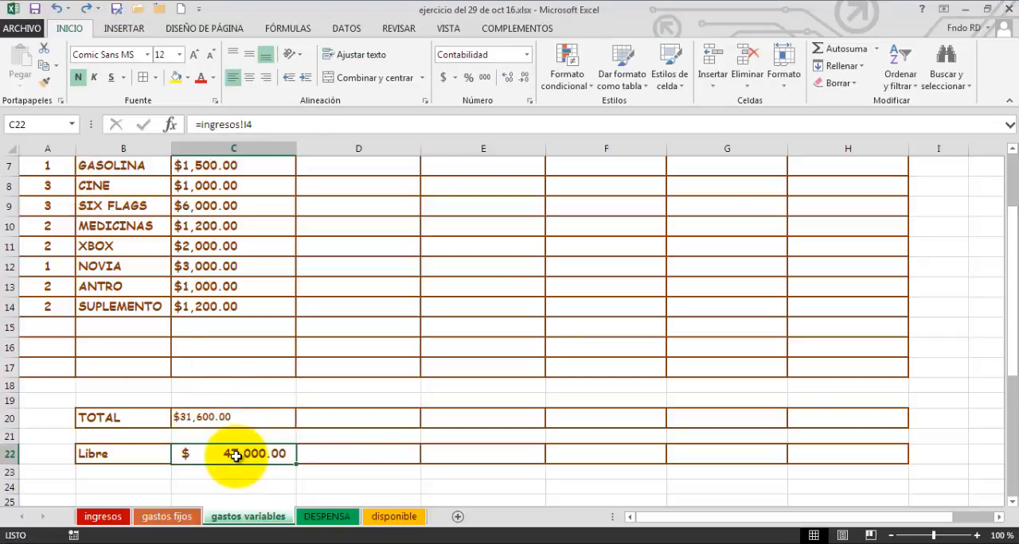
Extend the Libre formula in C22 to subtract both expense totals: =ingresos!I4-'gastos fijos'!F4-C20.
{"action": "double_click", "coordinate": [235, 455]}
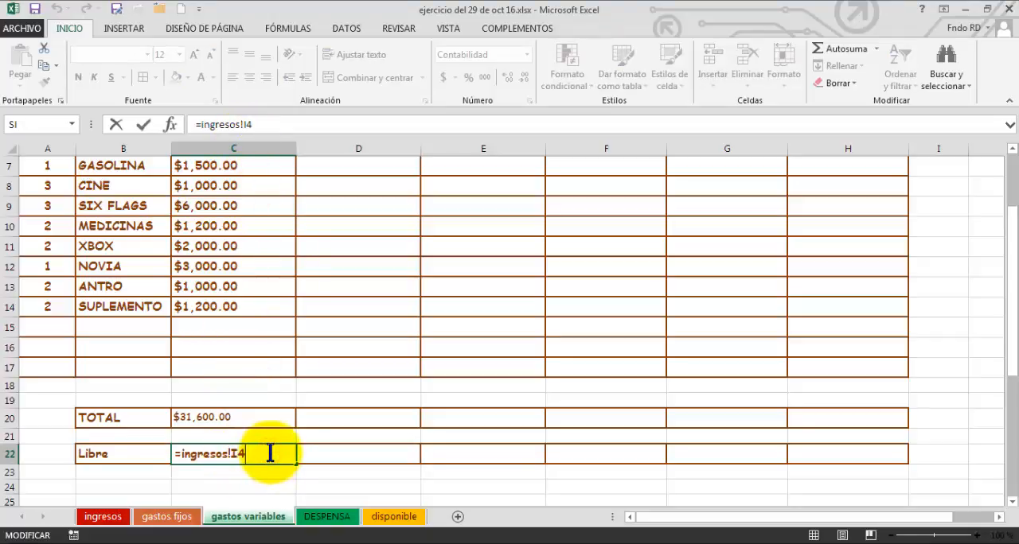
{"action": "left_click", "coordinate": [169, 518]}
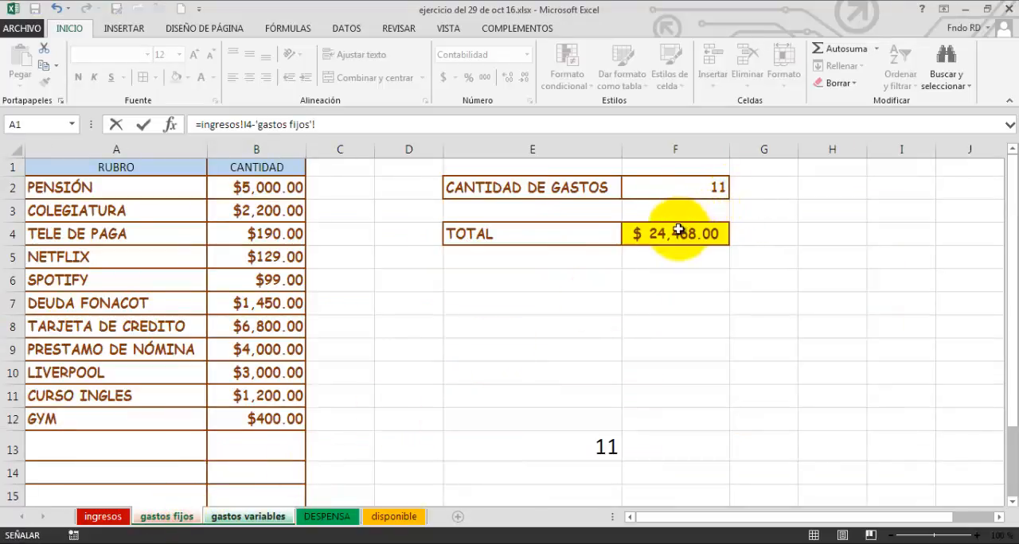
{"action": "key", "text": "Return"}
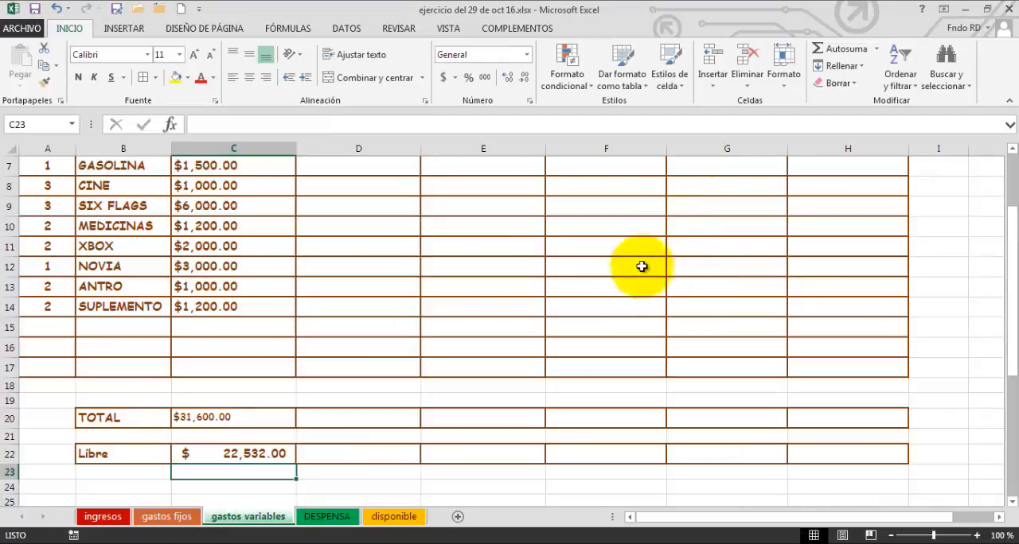
{"action": "left_click", "coordinate": [233, 454]}
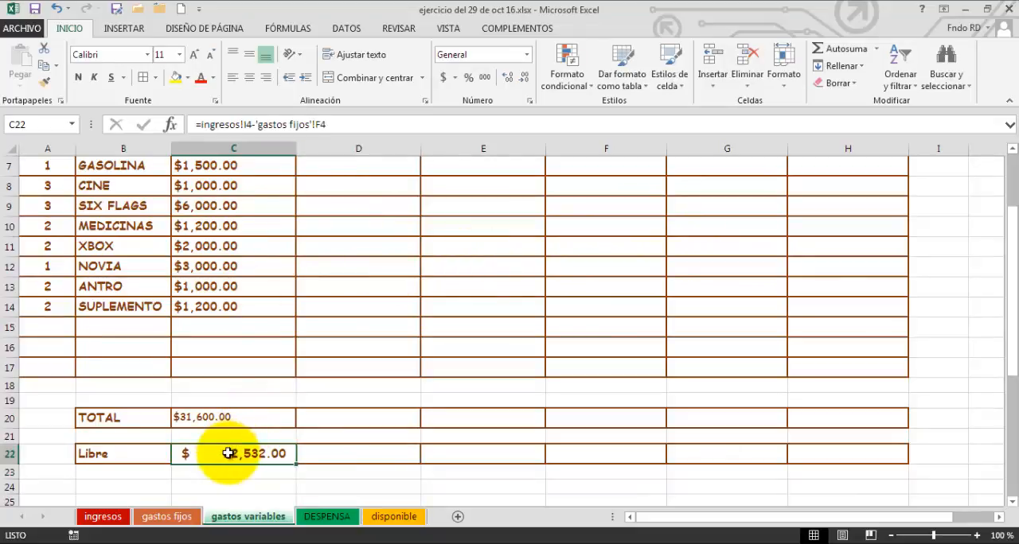
{"action": "double_click", "coordinate": [239, 454]}
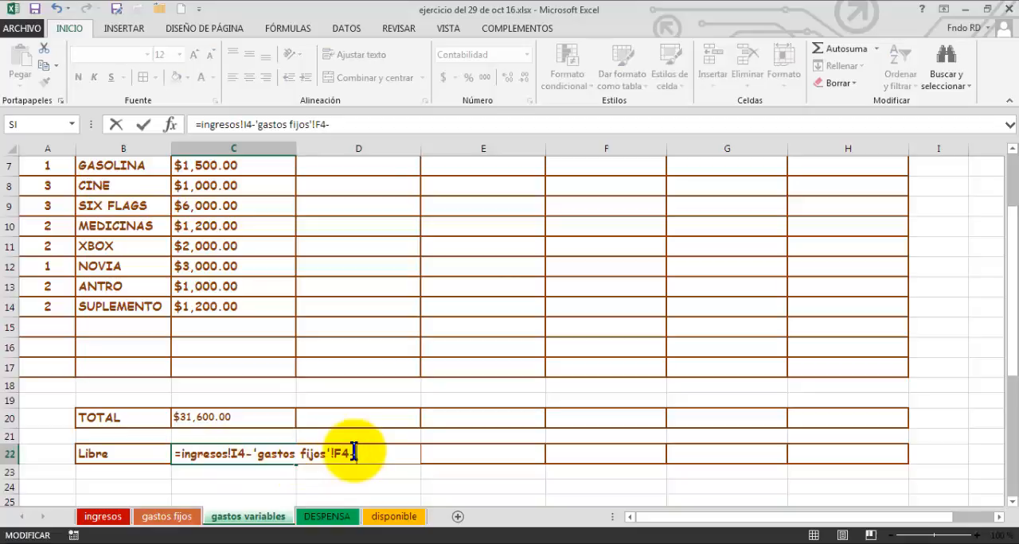
{"action": "left_click", "coordinate": [227, 417]}
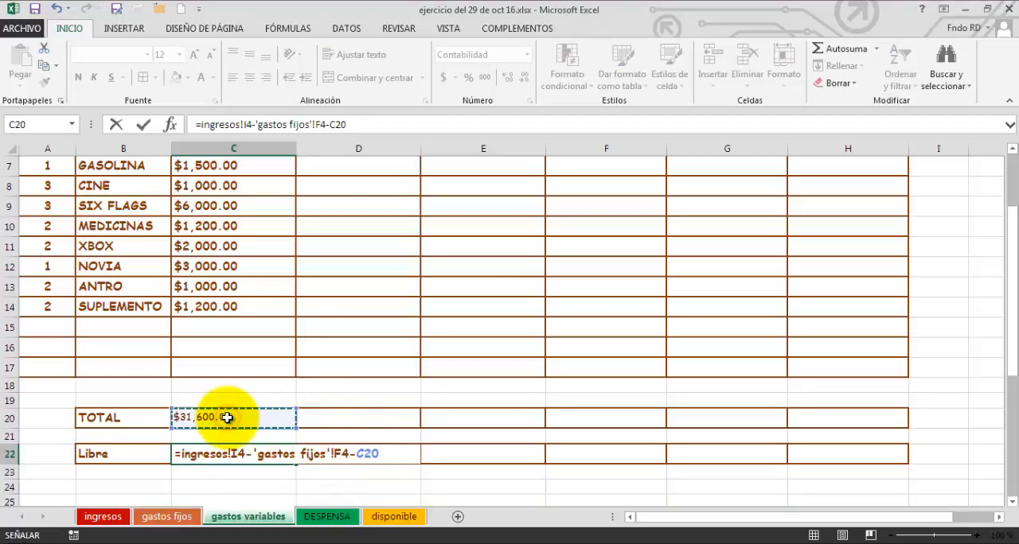
{"action": "key", "text": "Return"}
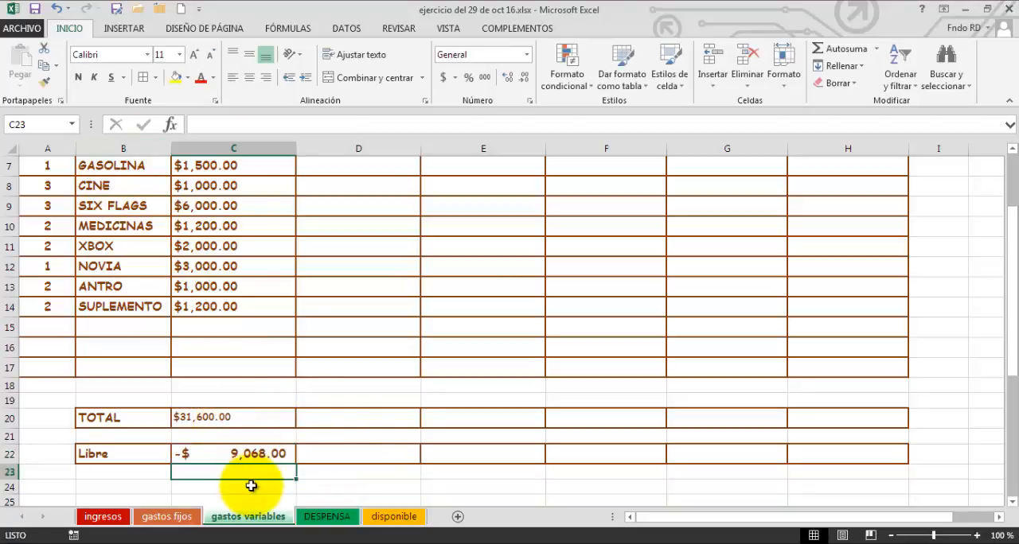
Check the TOTAL and Libre formulas, and fill the Libre formula from C22 across to H22.
{"action": "left_click", "coordinate": [263, 462]}
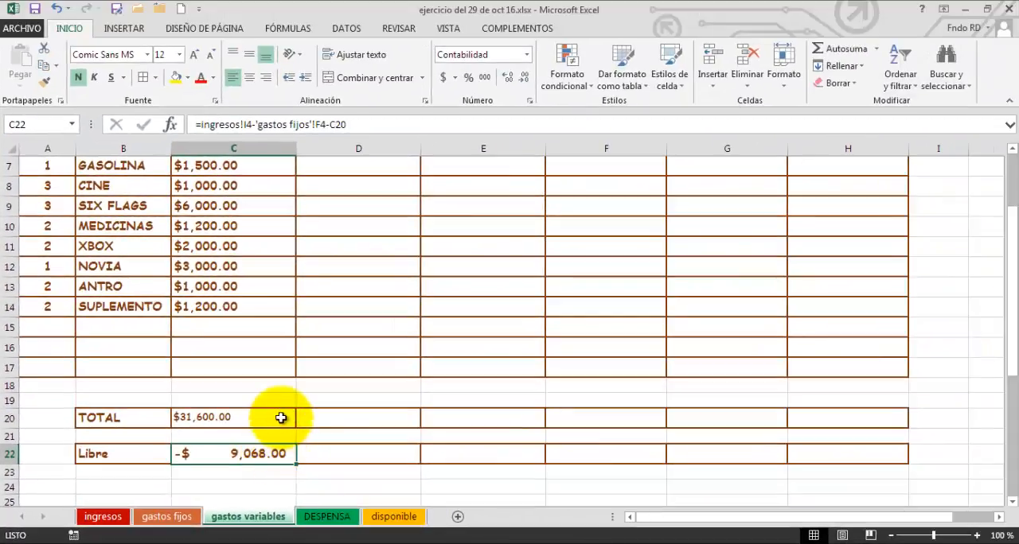
{"action": "left_click", "coordinate": [281, 418]}
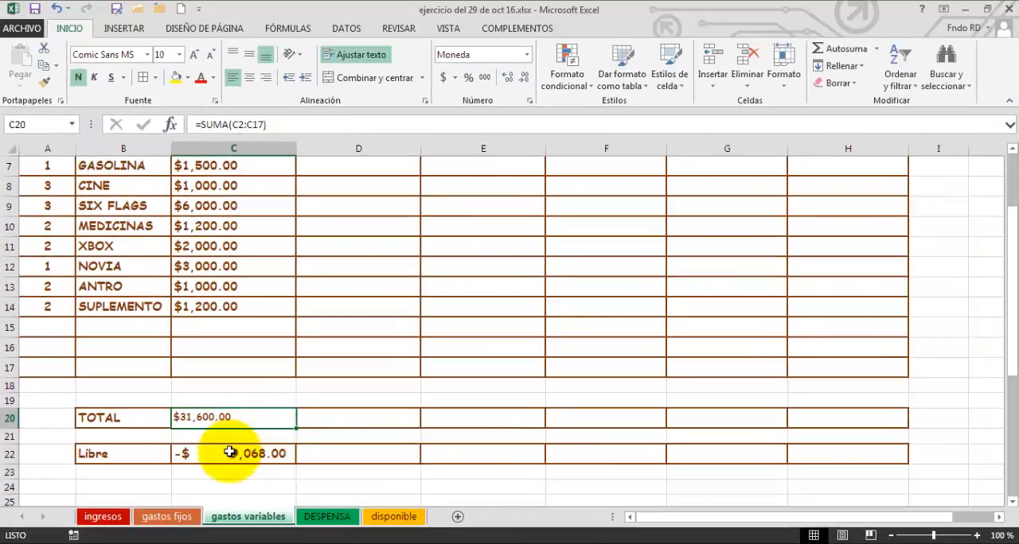
{"action": "left_click", "coordinate": [230, 452]}
{"action": "left_click", "coordinate": [245, 417]}
{"action": "left_click", "coordinate": [228, 456]}
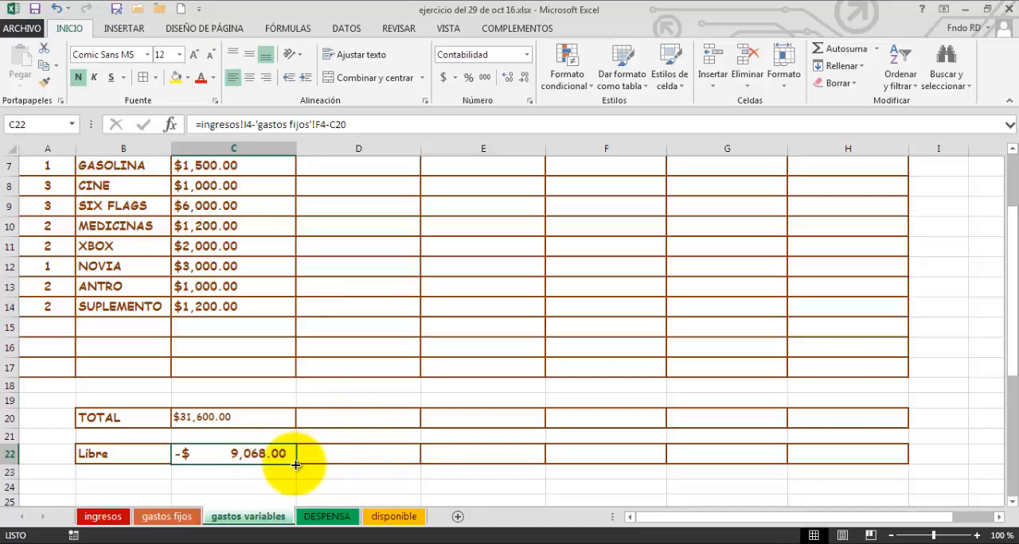
{"action": "left_click_drag", "start_coordinate": [295, 465], "coordinate": [848, 467]}
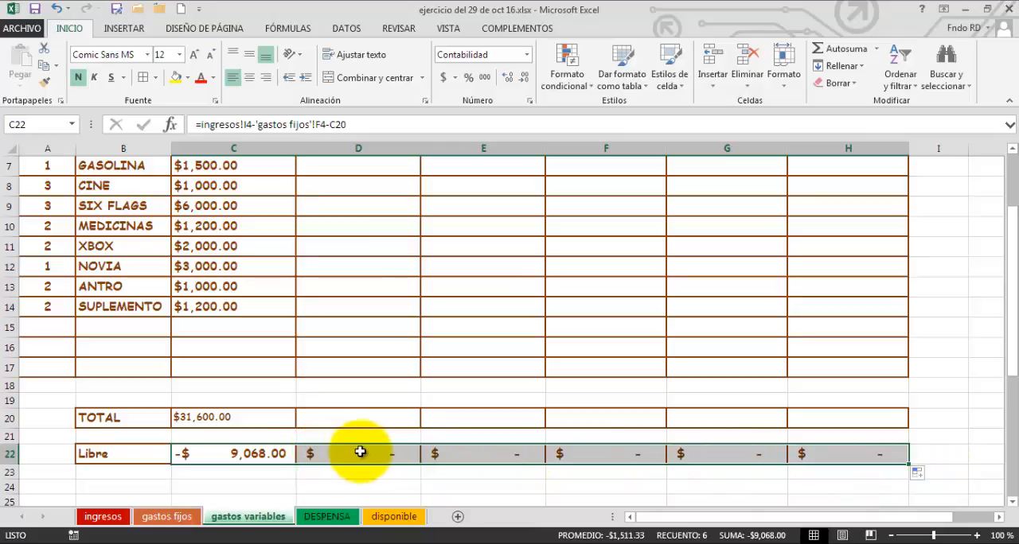
Apply a less-than-0 conditional formatting rule to the Libre cells C22:H22 with Relleno rojo claro con texto rojo oscuro.
{"action": "left_click", "coordinate": [587, 94]}
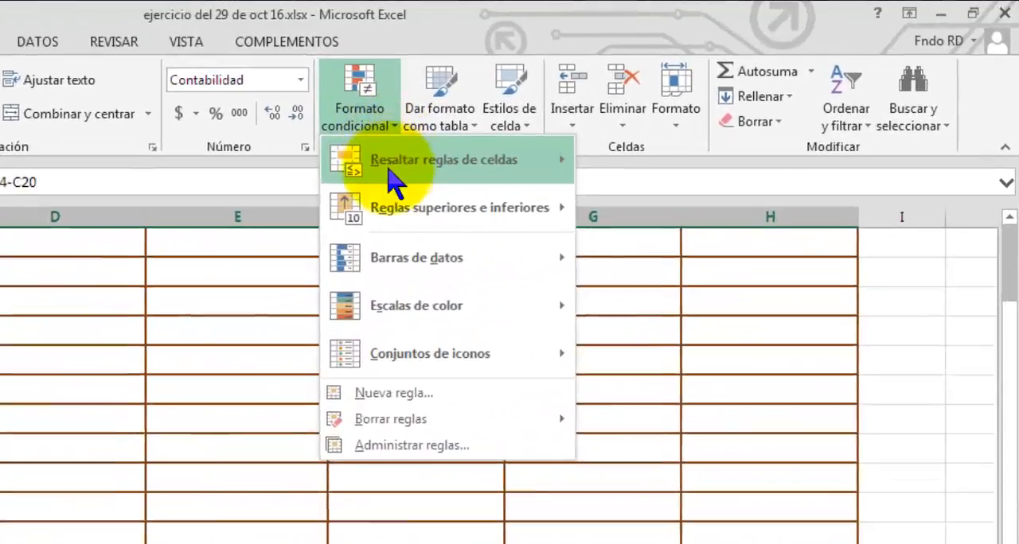
{"action": "mouse_move", "coordinate": [586, 124]}
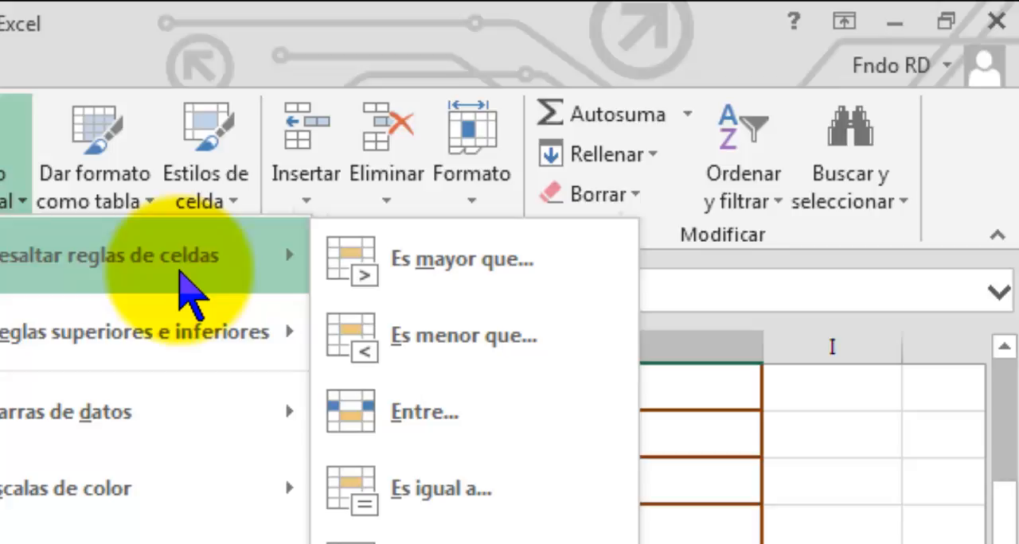
{"action": "left_click", "coordinate": [390, 350]}
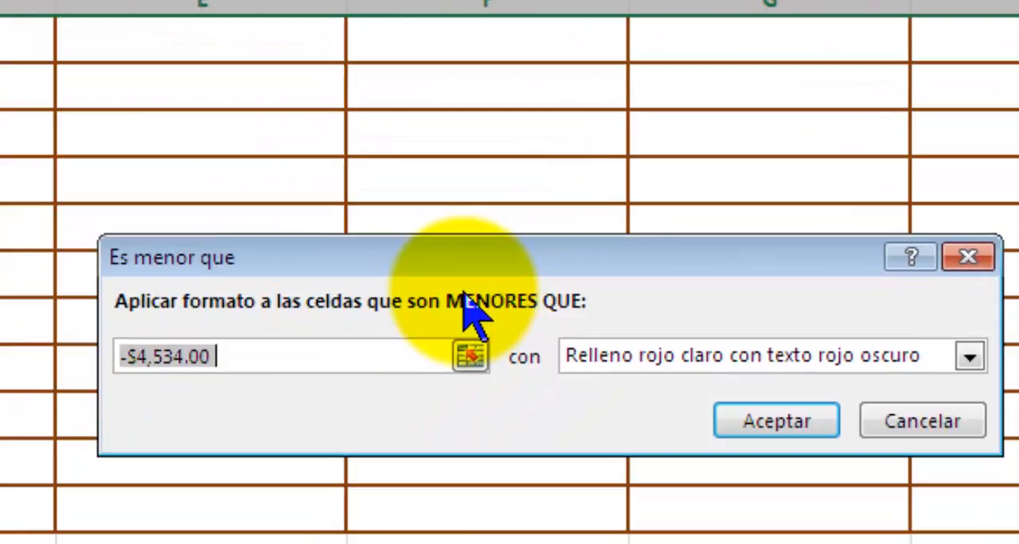
{"action": "type", "text": "0"}
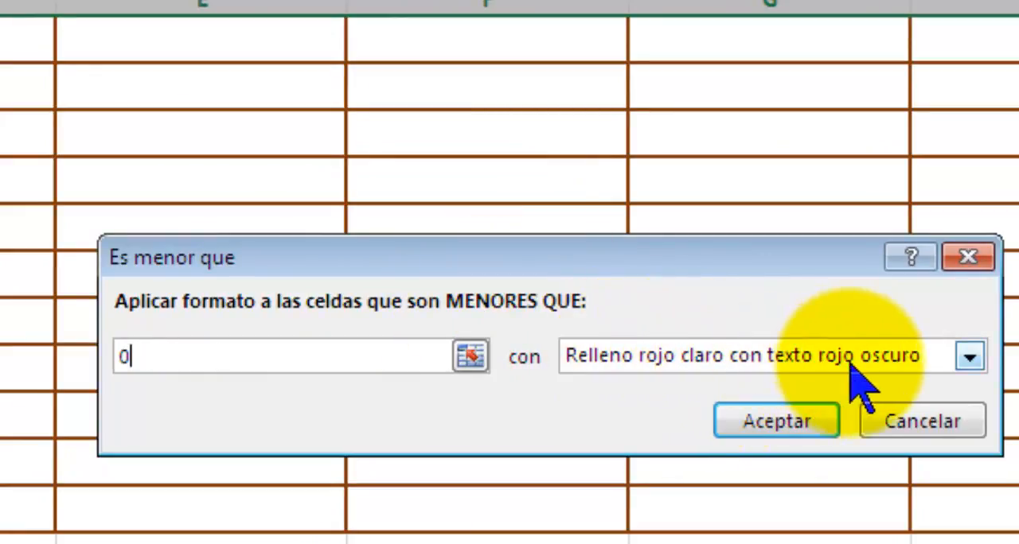
{"action": "left_click", "coordinate": [790, 423]}
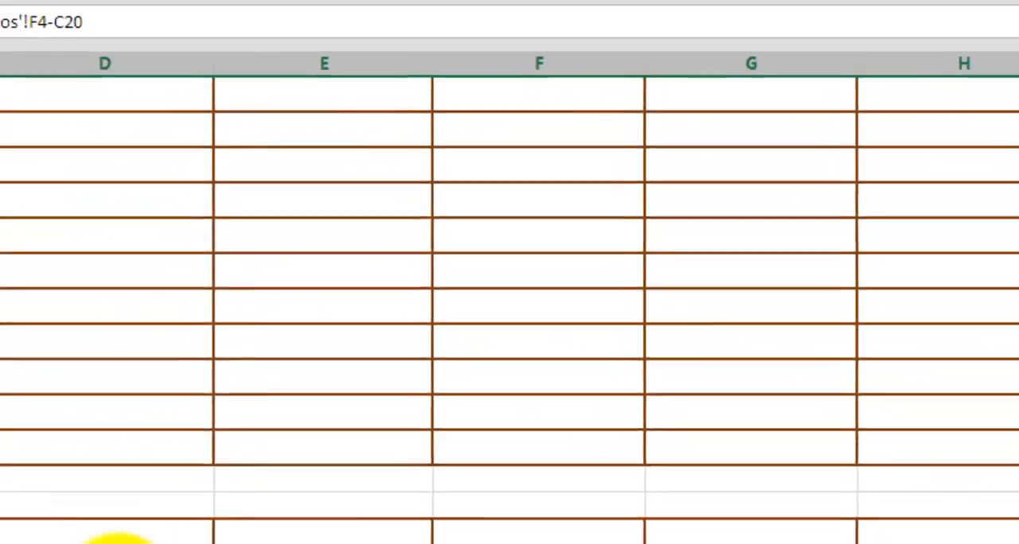
Check the Libre formulas across D22 to H22 and the TOTAL formula in C20.
{"action": "left_click", "coordinate": [339, 464]}
{"action": "left_click", "coordinate": [383, 436]}
{"action": "left_click", "coordinate": [499, 459]}
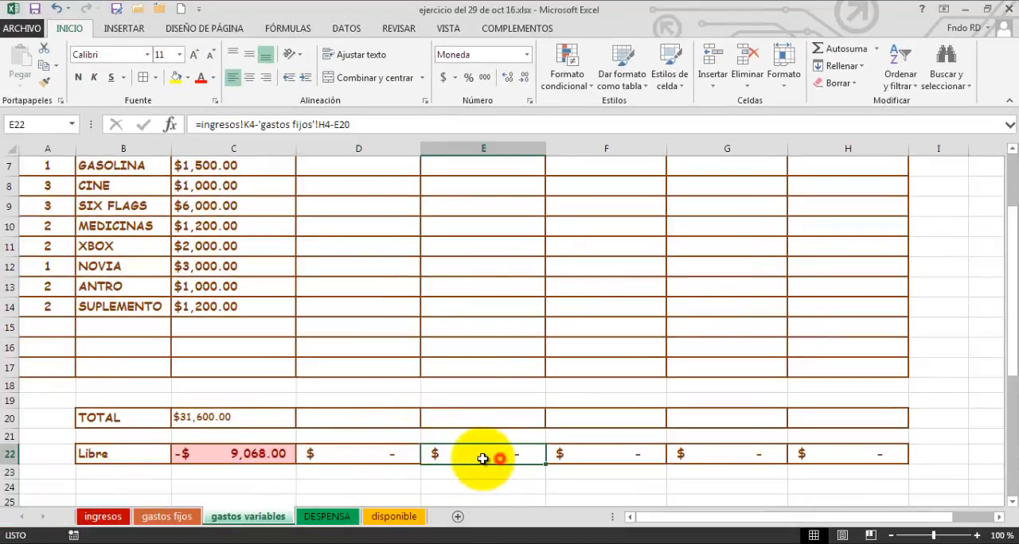
{"action": "left_click", "coordinate": [402, 455]}
{"action": "left_click", "coordinate": [589, 456]}
{"action": "left_click", "coordinate": [710, 454]}
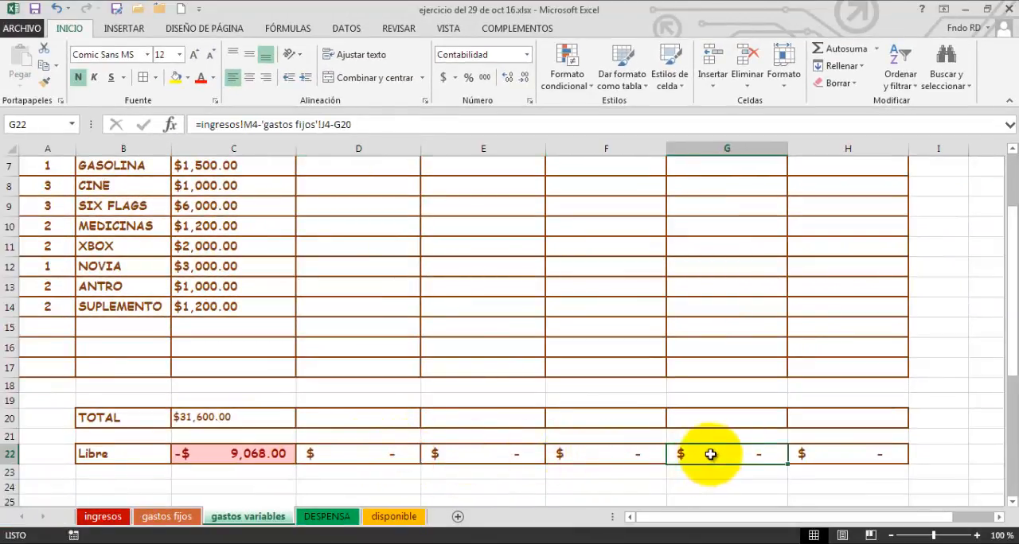
{"action": "left_click", "coordinate": [830, 454]}
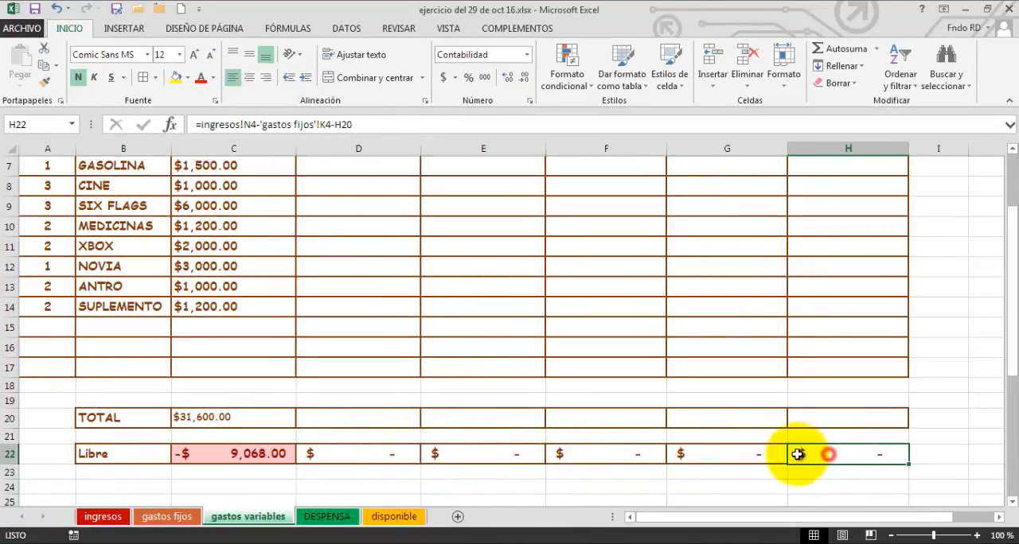
{"action": "left_click", "coordinate": [391, 461]}
{"action": "left_click", "coordinate": [276, 416]}
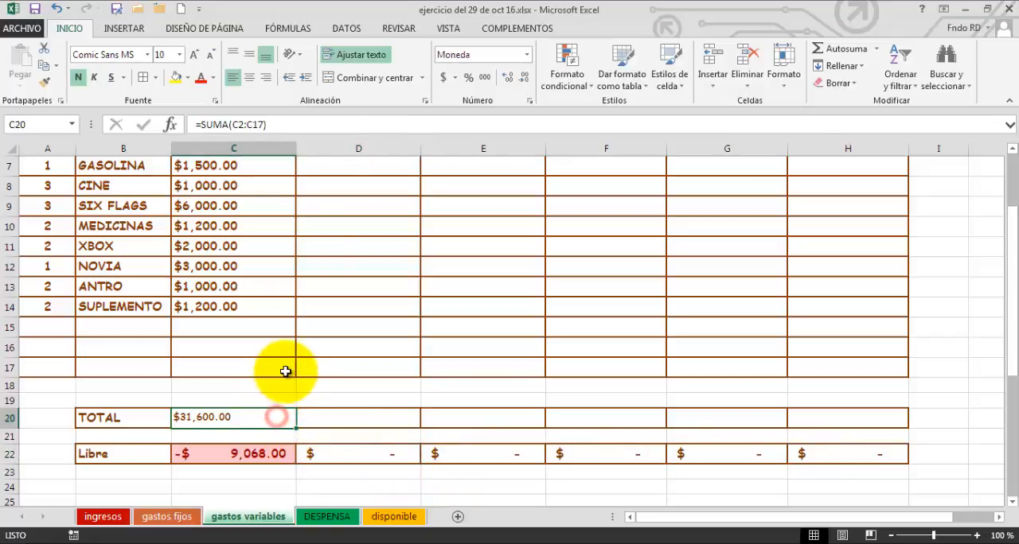
Format the Libre amount in C22 as Moneda with 2 decimals, the $ symbol and the non-red -$1,234.10 negative style.
{"action": "left_click", "coordinate": [225, 459]}
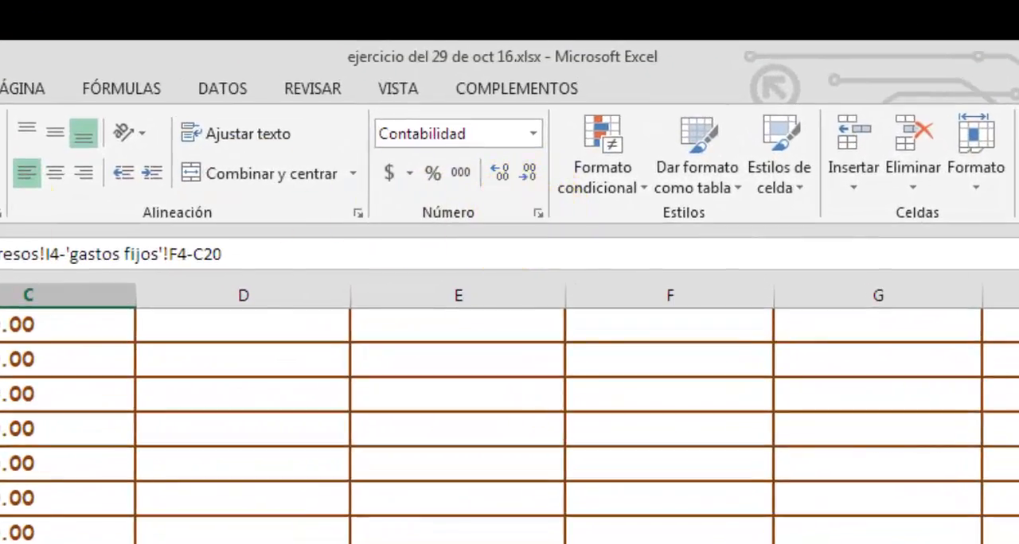
{"action": "left_click", "coordinate": [538, 213]}
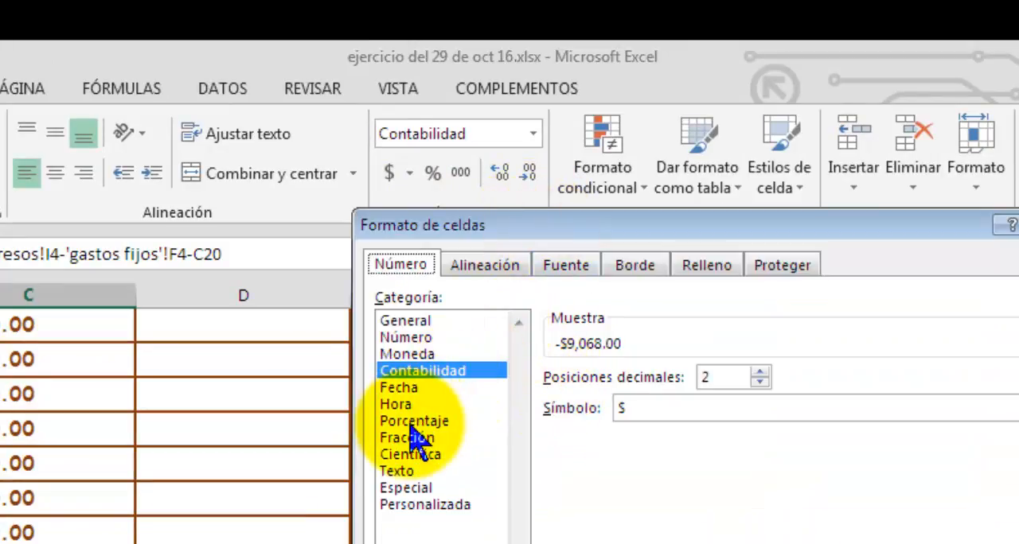
{"action": "left_click", "coordinate": [418, 354]}
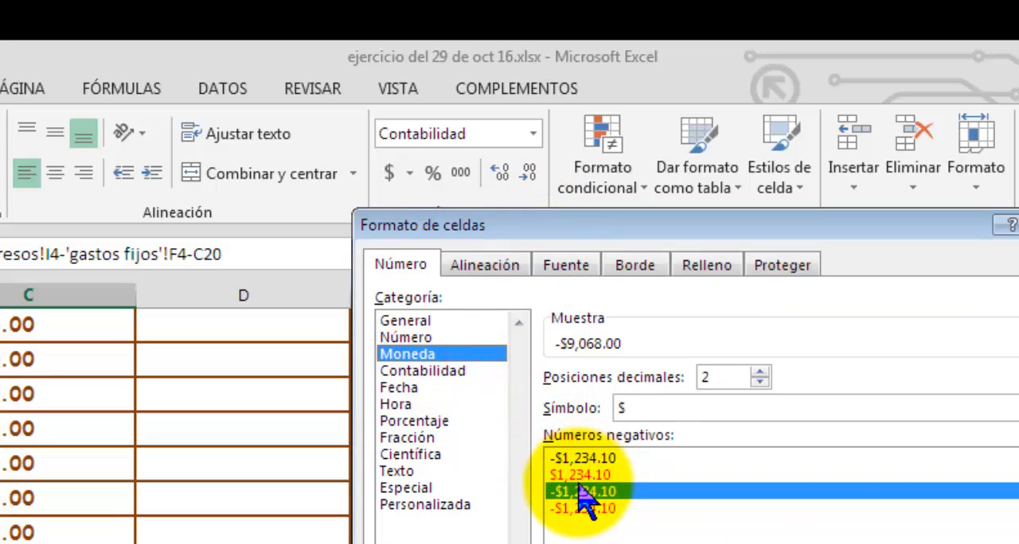
{"action": "double_click", "coordinate": [577, 485]}
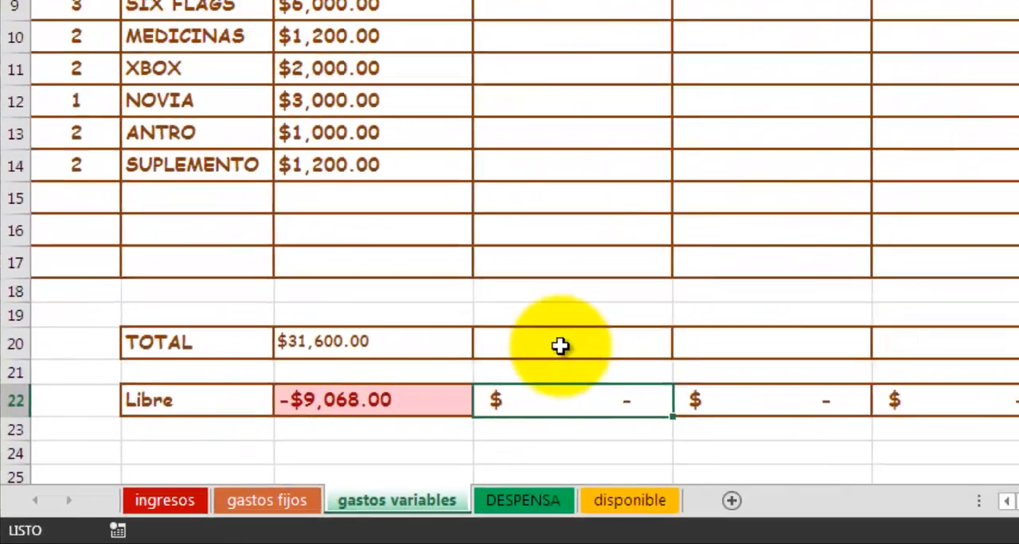
{"action": "left_click", "coordinate": [863, 227]}
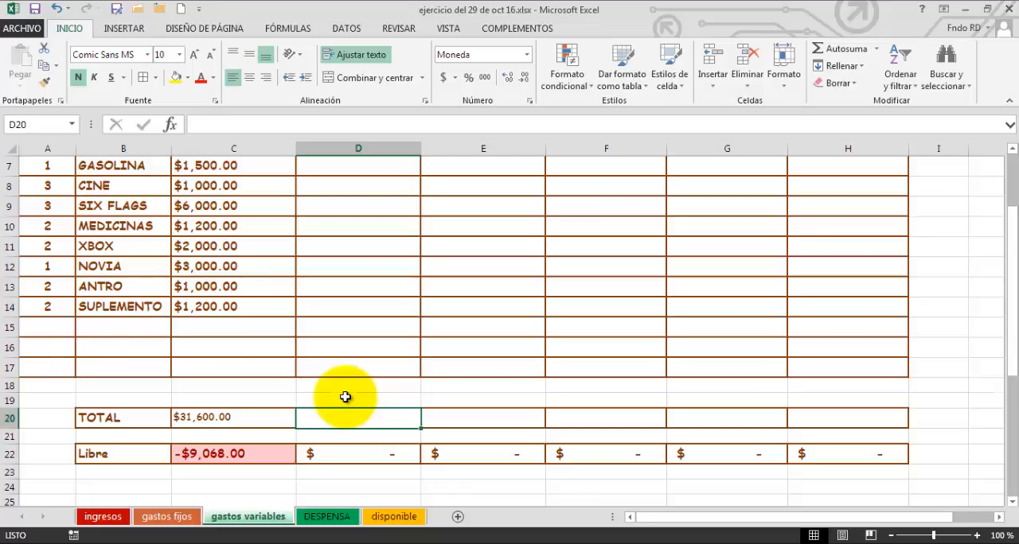
Enter the column header "reducción uno" in D1.
{"action": "scroll", "coordinate": [345, 397], "scroll_direction": "up", "scroll_amount": 2}
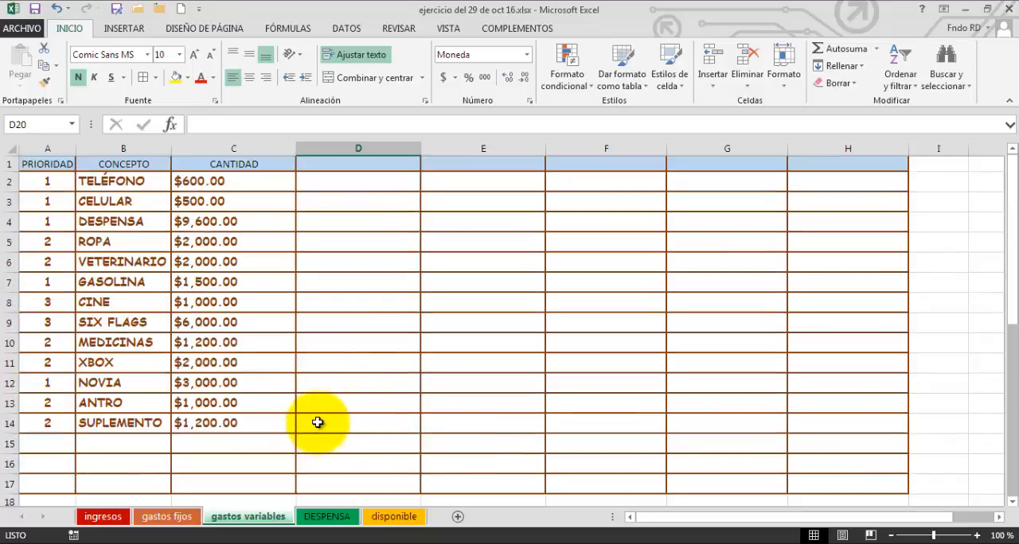
{"action": "scroll", "coordinate": [406, 166], "scroll_direction": "up", "scroll_amount": 1}
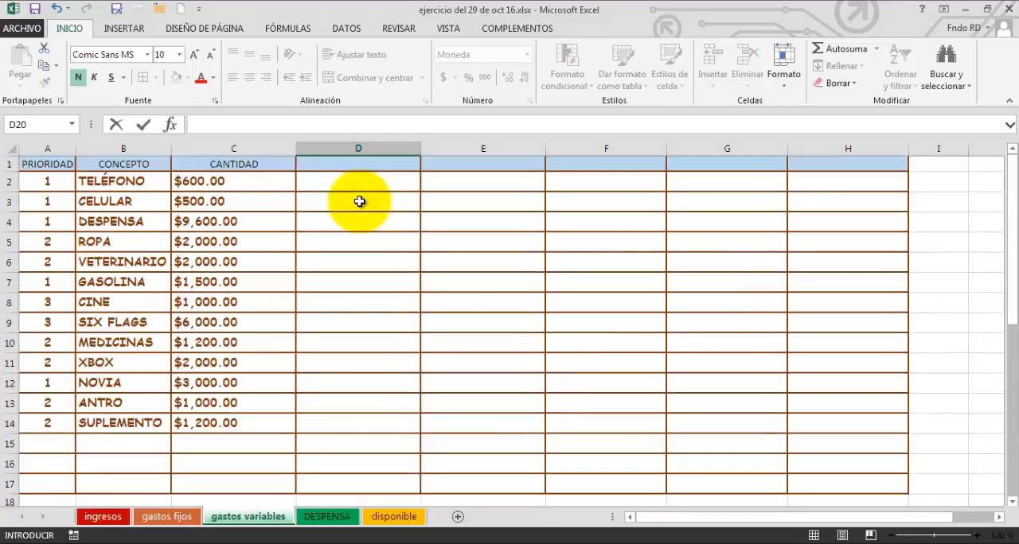
{"action": "left_click", "coordinate": [355, 162]}
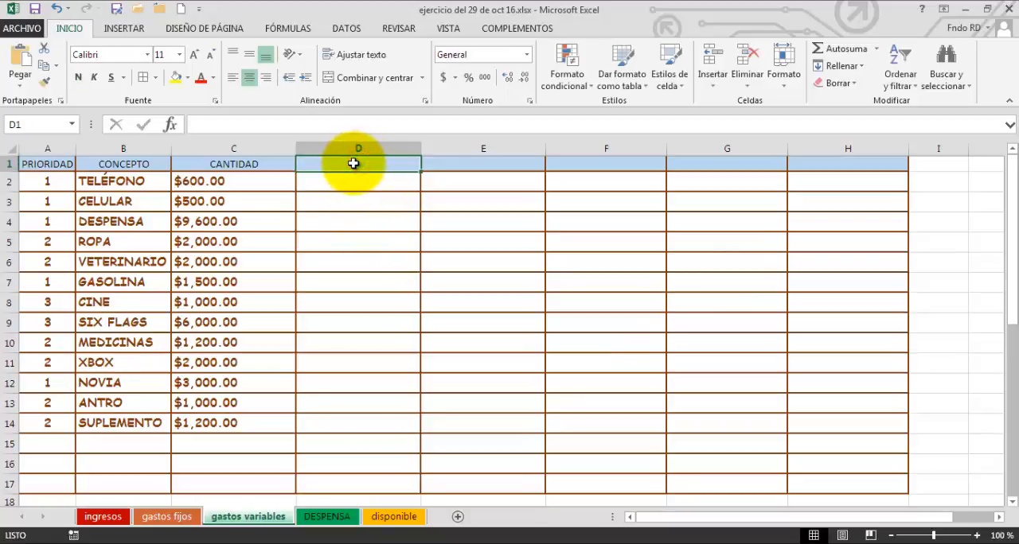
{"action": "type", "text": "reducción u"}
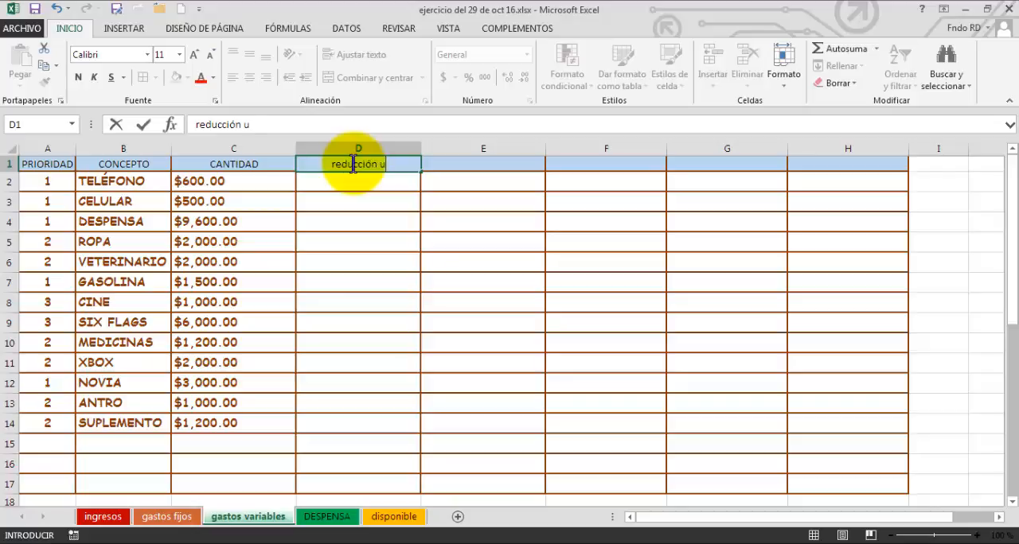
{"action": "type", "text": "no"}
{"action": "left_click", "coordinate": [327, 203]}
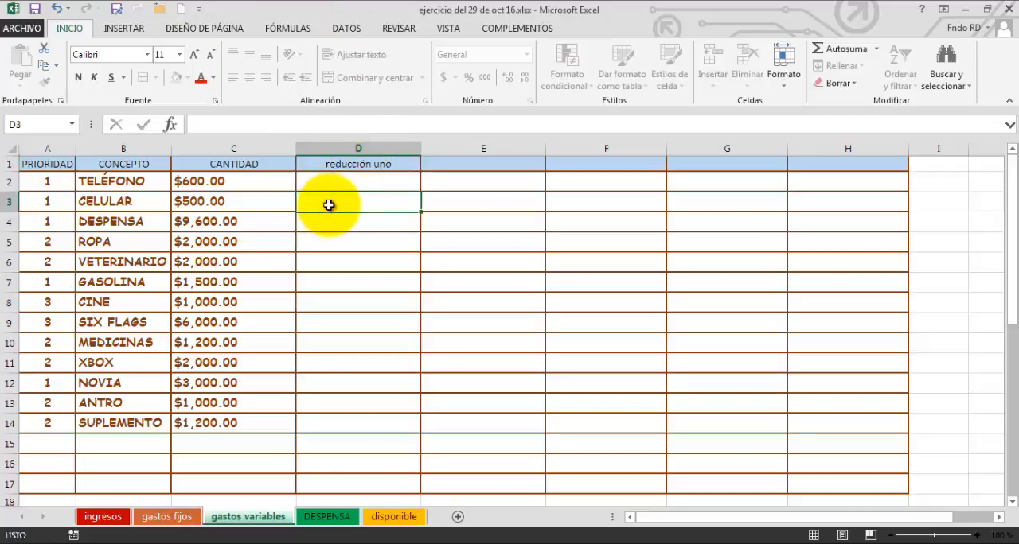
Try to fill the "reducción uno" header from D1 into the neighbouring column.
{"action": "left_click", "coordinate": [379, 165]}
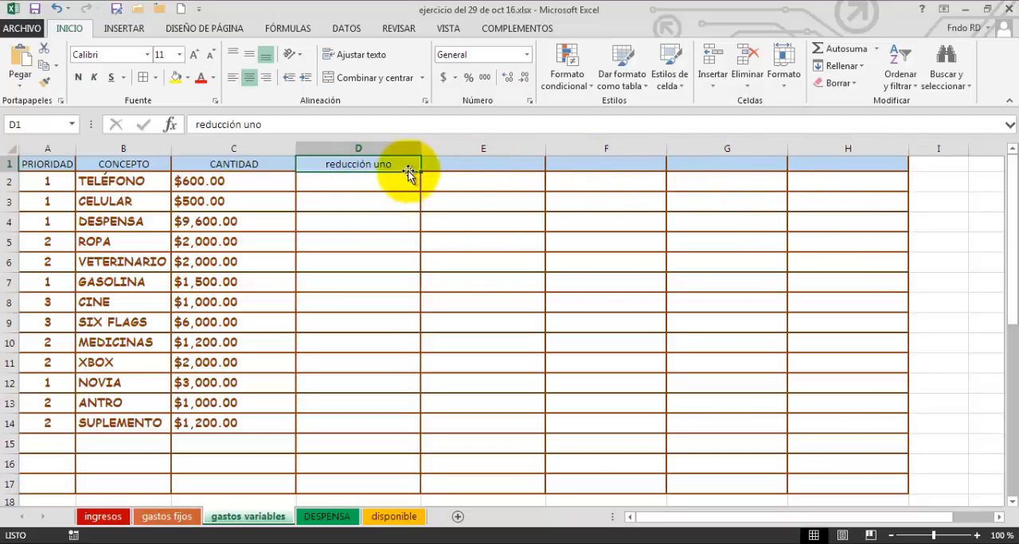
{"action": "left_click_drag", "start_coordinate": [419, 168], "coordinate": [455, 175]}
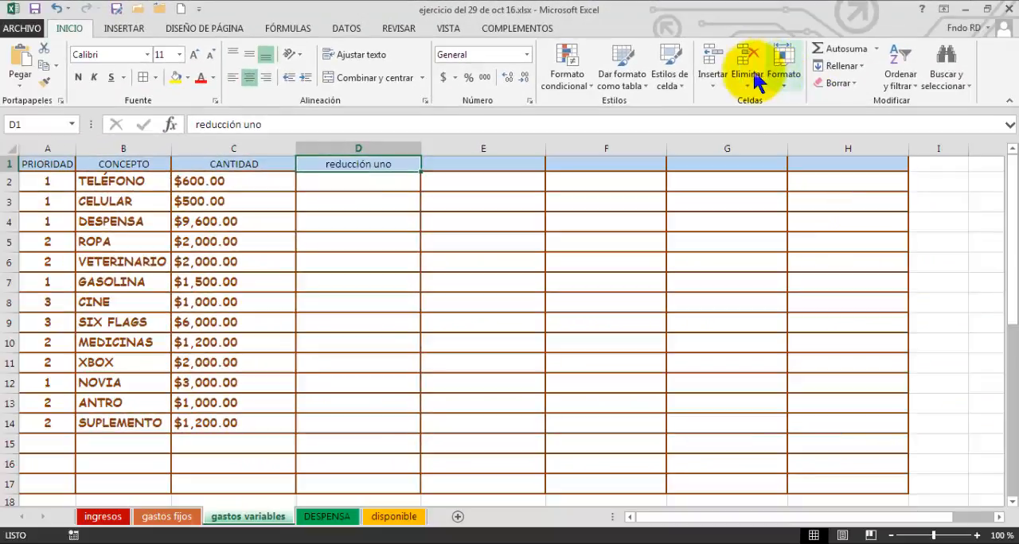
{"action": "left_click", "coordinate": [363, 189]}
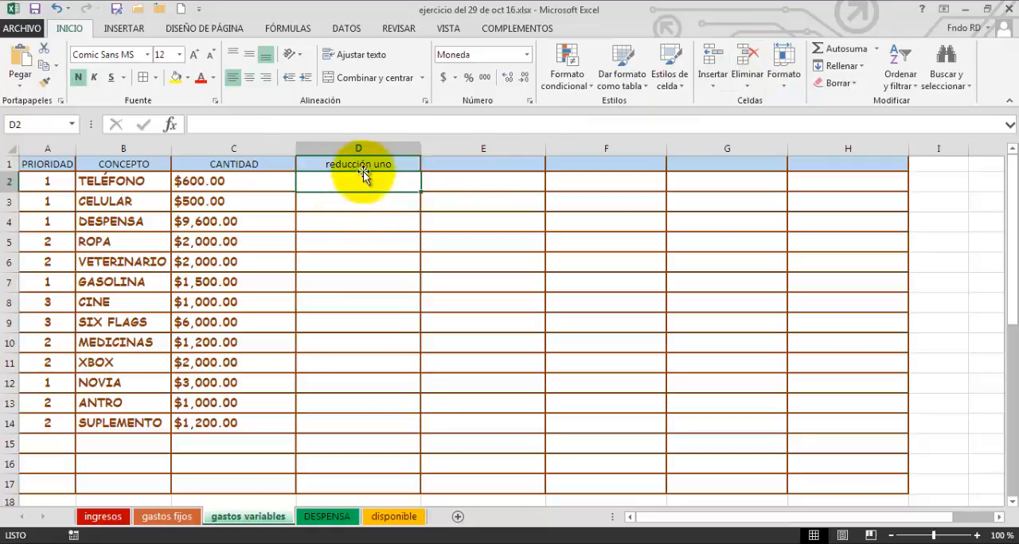
Replace the header text in D1 with "primera reducción".
{"action": "double_click", "coordinate": [364, 165]}
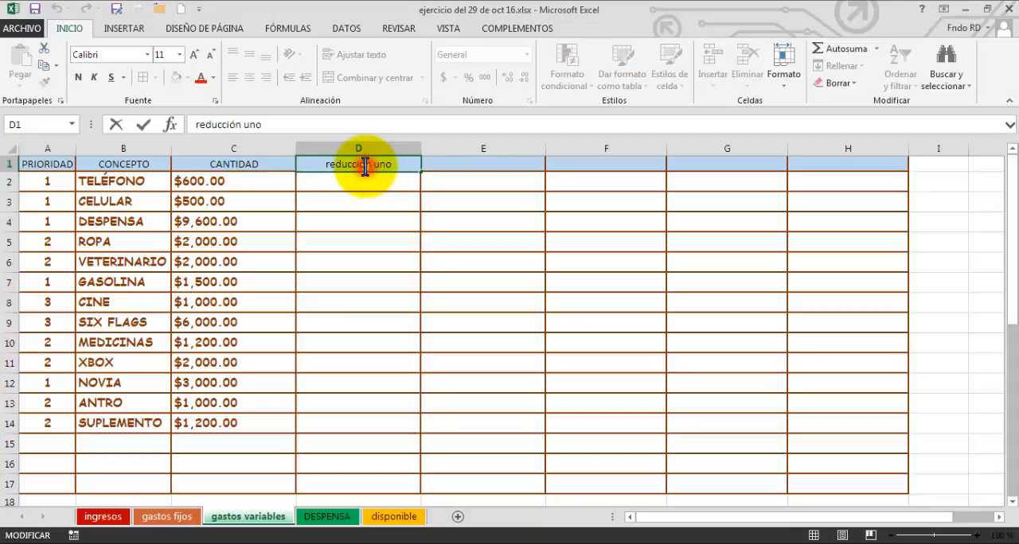
{"action": "left_click", "coordinate": [364, 167]}
{"action": "left_click_drag", "start_coordinate": [402, 168], "coordinate": [320, 165]}
{"action": "type", "text": "primera"}
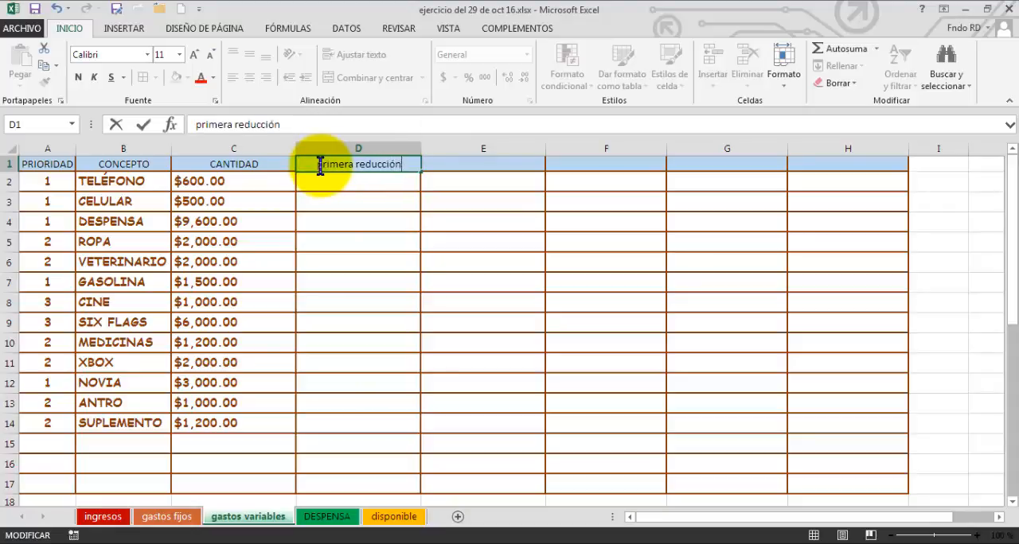
{"action": "left_click", "coordinate": [341, 200]}
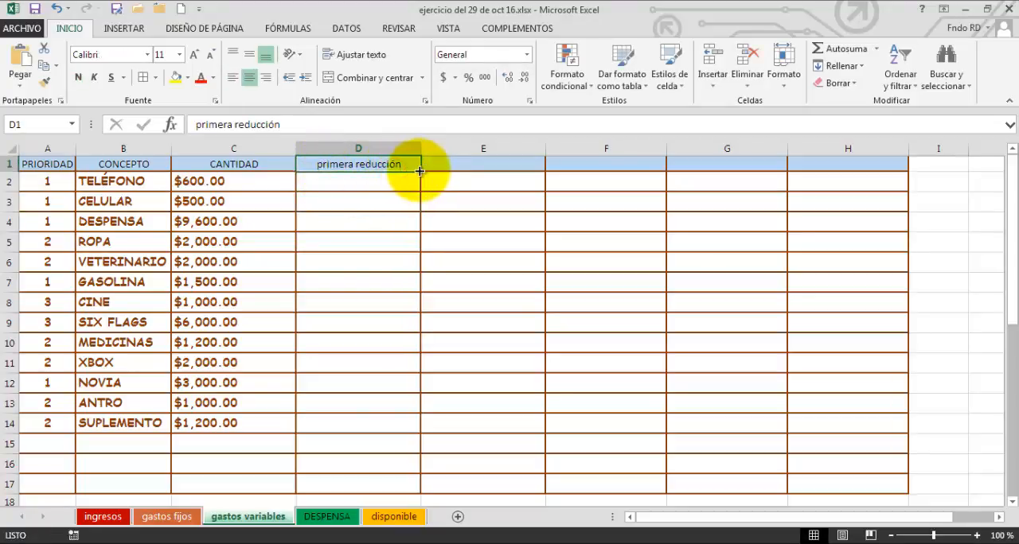
Fill the "primera reducción" header from D1 across to H1 as an ordinal series ending in "quinta reducción".
{"action": "left_click_drag", "start_coordinate": [420, 171], "coordinate": [889, 176]}
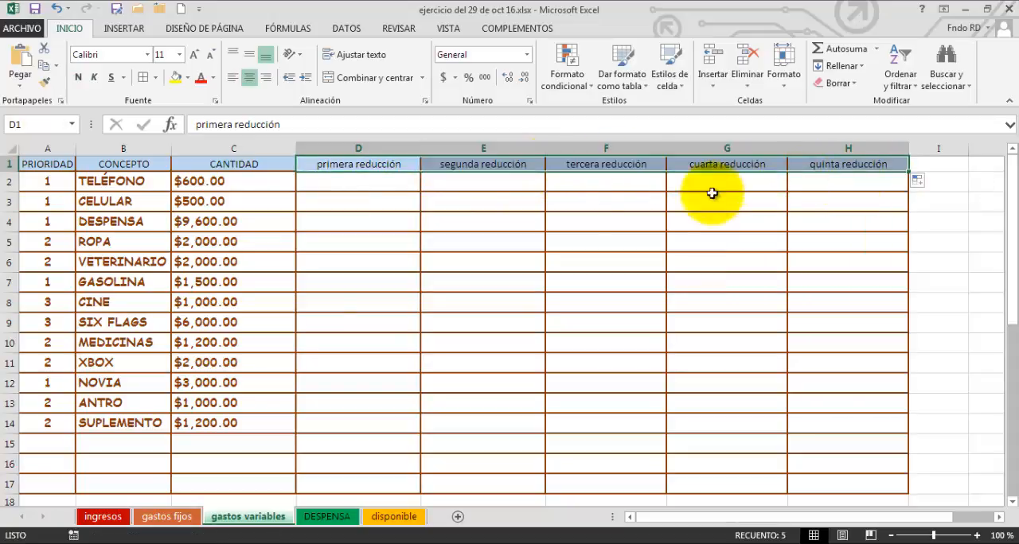
{"action": "left_click", "coordinate": [510, 199]}
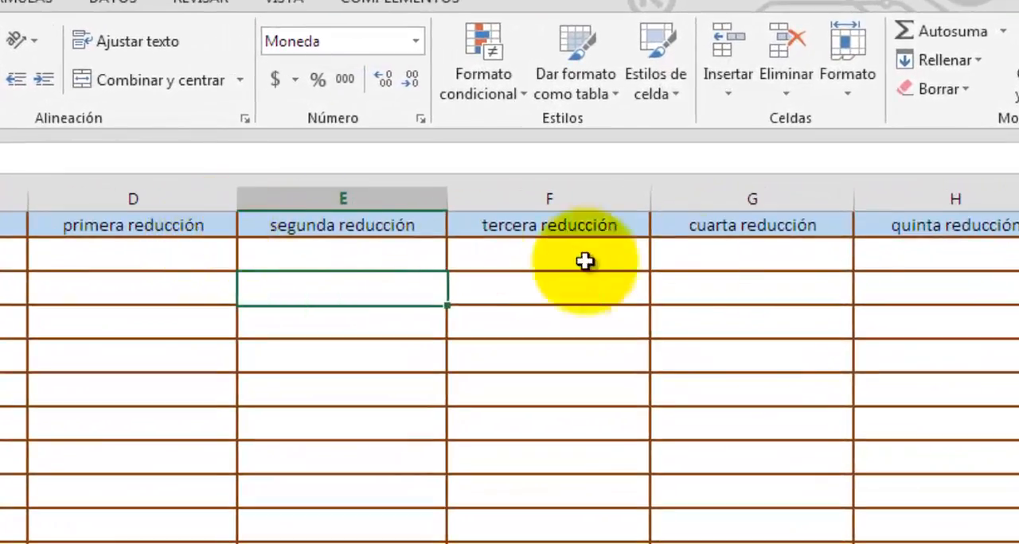
{"action": "left_click", "coordinate": [279, 357]}
{"action": "left_click", "coordinate": [170, 330]}
{"action": "left_click", "coordinate": [180, 292]}
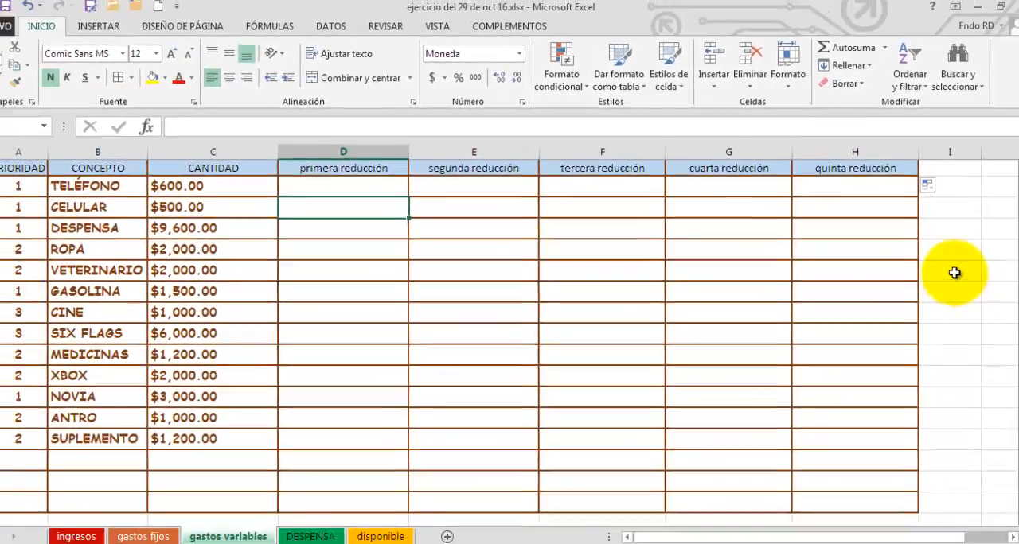
Enter the sample list manzana, platano, mamey and naranja down cells I6 to I9, outside the expense table.
{"action": "left_click", "coordinate": [954, 273]}
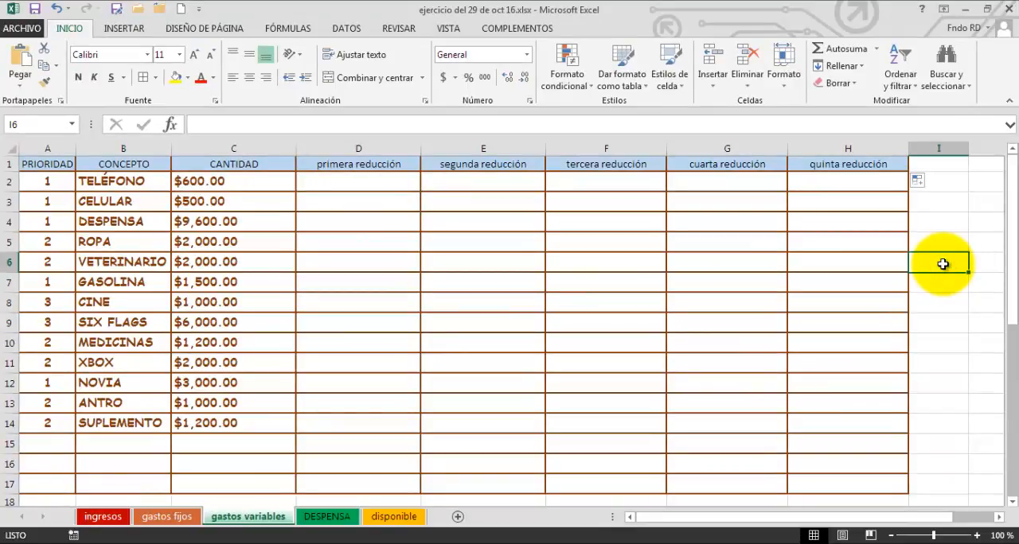
{"action": "type", "text": "man"}
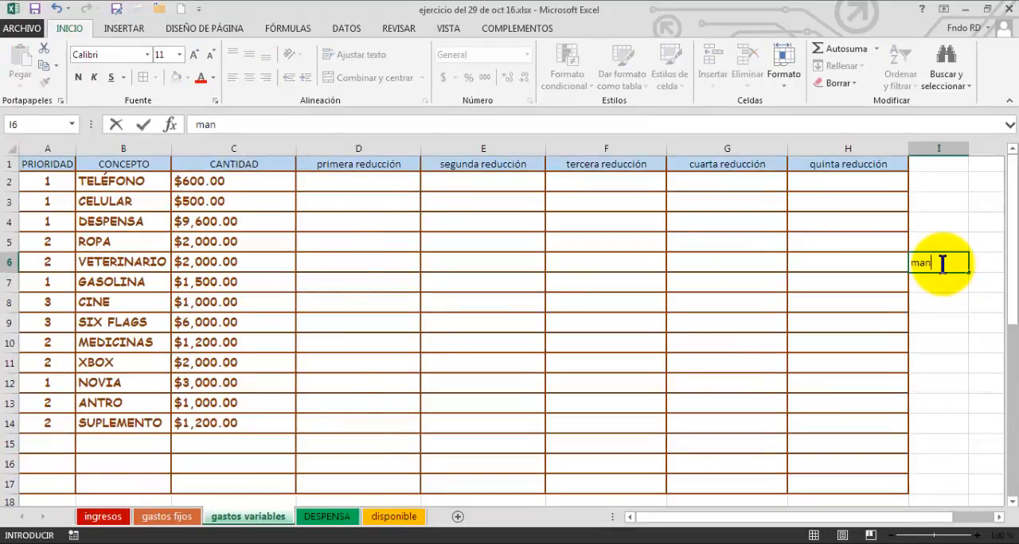
{"action": "type", "text": "zana"}
{"action": "key", "text": "Return"}
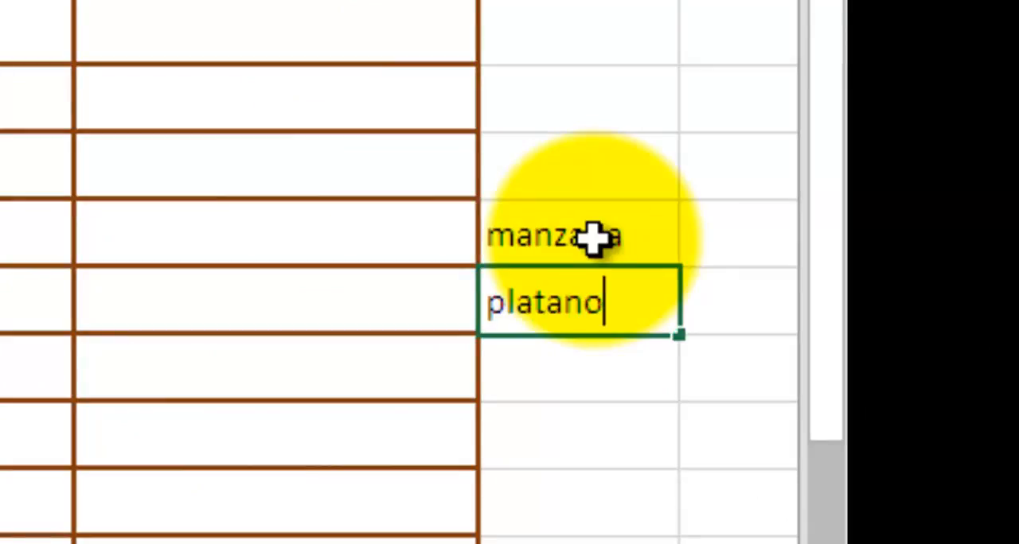
{"action": "key", "text": "Return"}
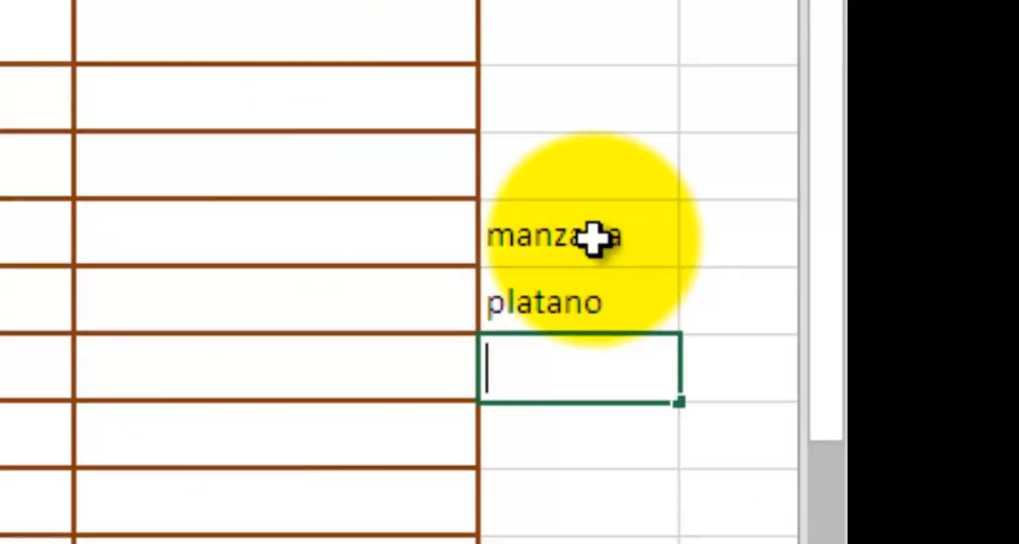
{"action": "type", "text": "mamey"}
{"action": "key", "text": "Return"}
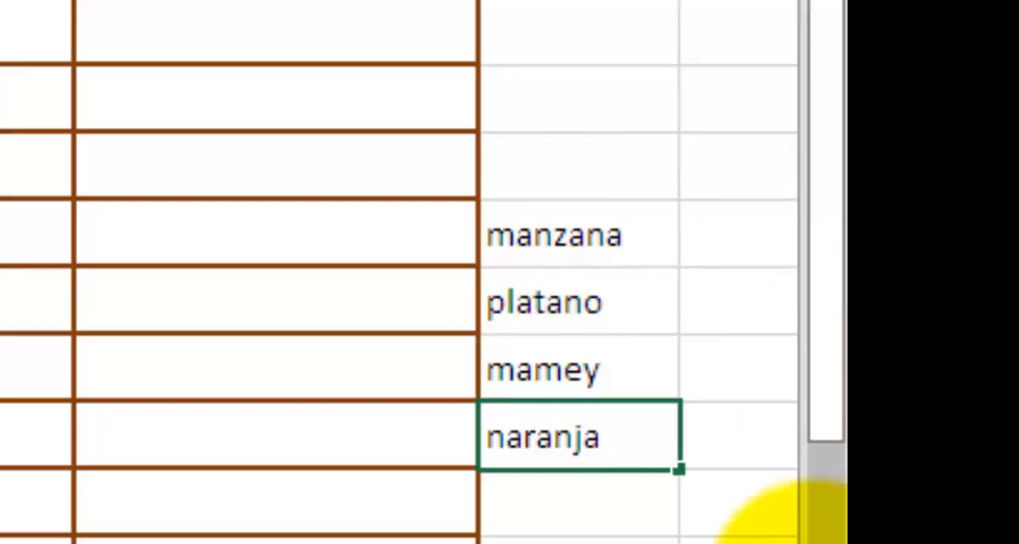
{"action": "left_click", "coordinate": [764, 543]}
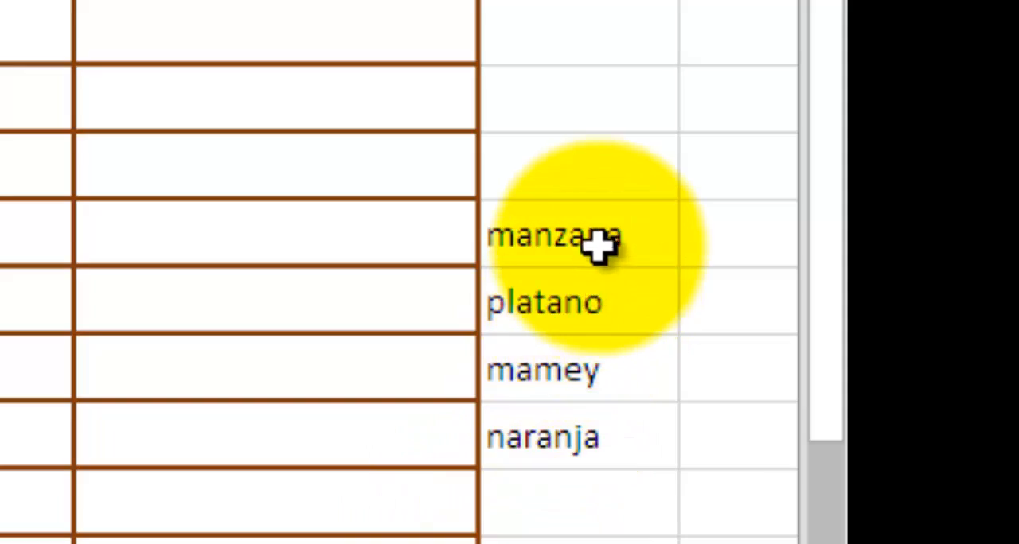
{"action": "left_click", "coordinate": [539, 491]}
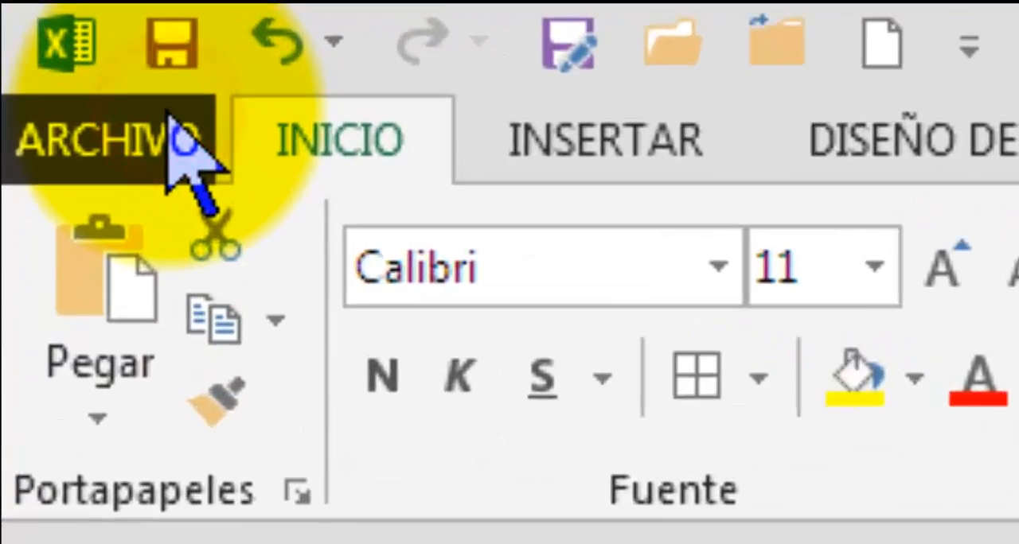
Open the custom lists editor from the general section of the advanced Excel options.
{"action": "left_click", "coordinate": [181, 151]}
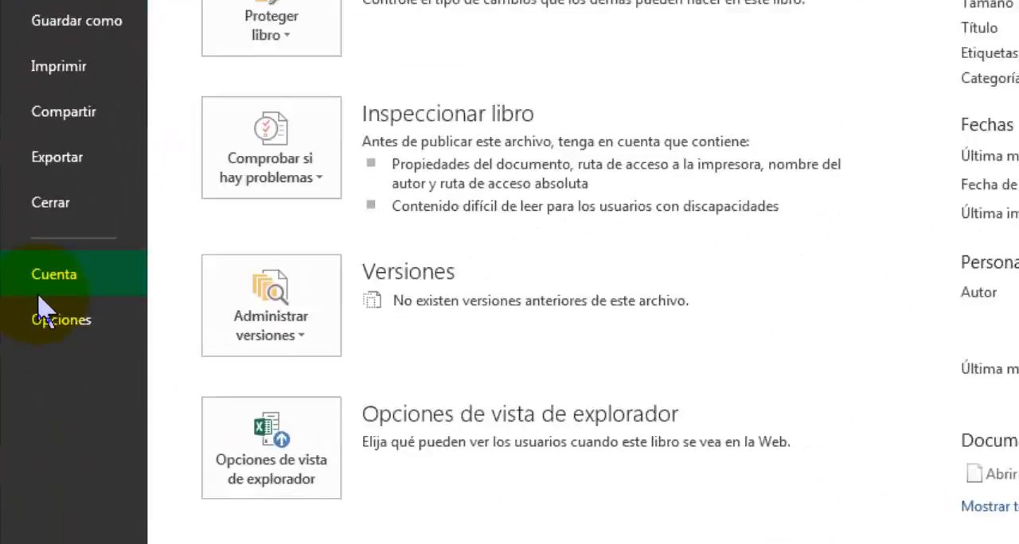
{"action": "left_click", "coordinate": [114, 262]}
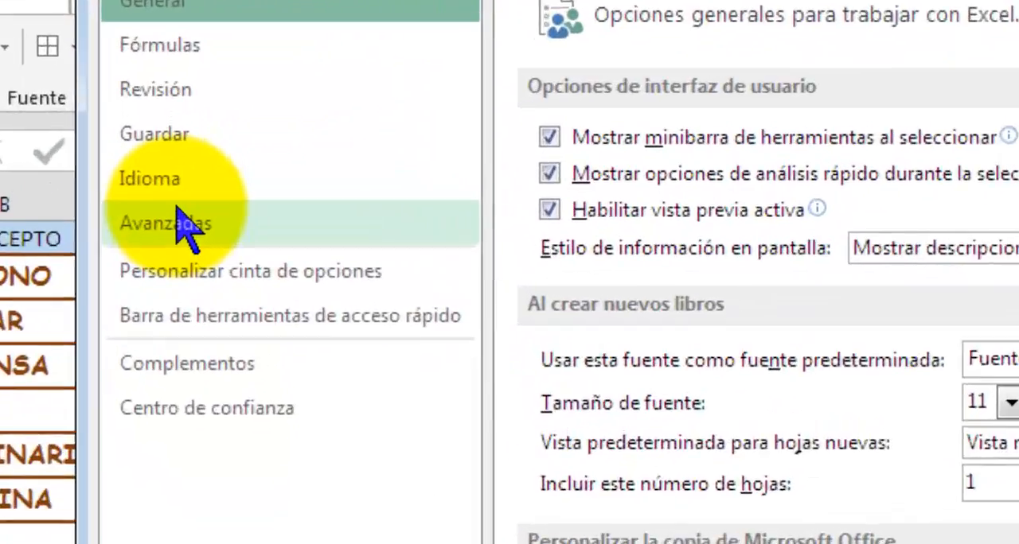
{"action": "left_click", "coordinate": [202, 150]}
{"action": "scroll", "coordinate": [835, 358], "scroll_direction": "down", "scroll_amount": 15}
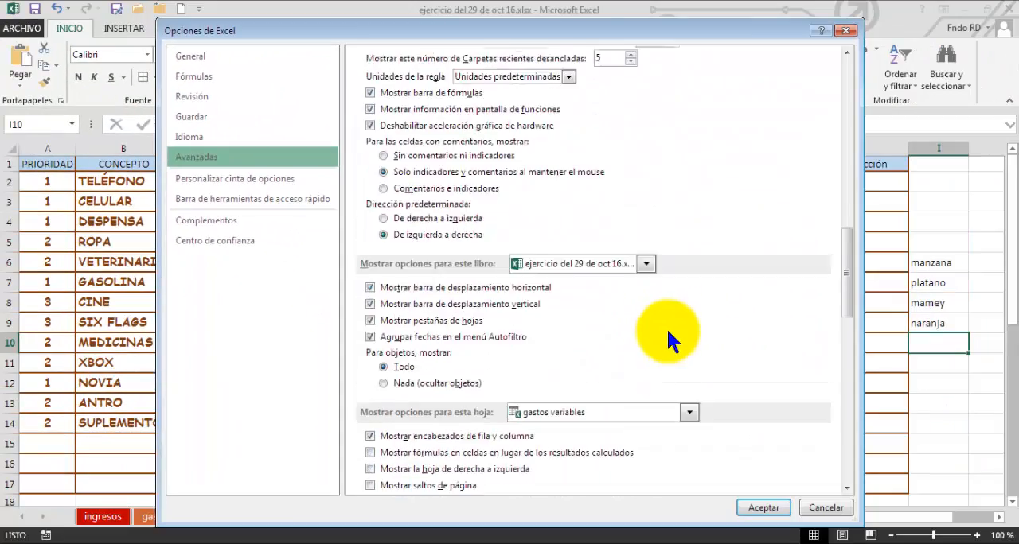
{"action": "scroll", "coordinate": [669, 341], "scroll_direction": "down", "scroll_amount": 15}
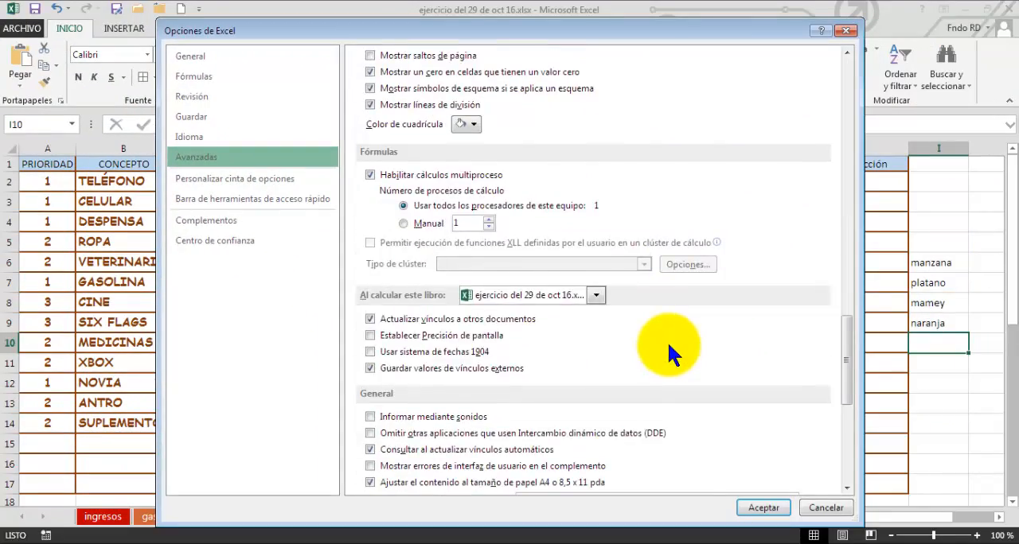
{"action": "scroll", "coordinate": [669, 342], "scroll_direction": "down", "scroll_amount": 1}
{"action": "left_click", "coordinate": [710, 269]}
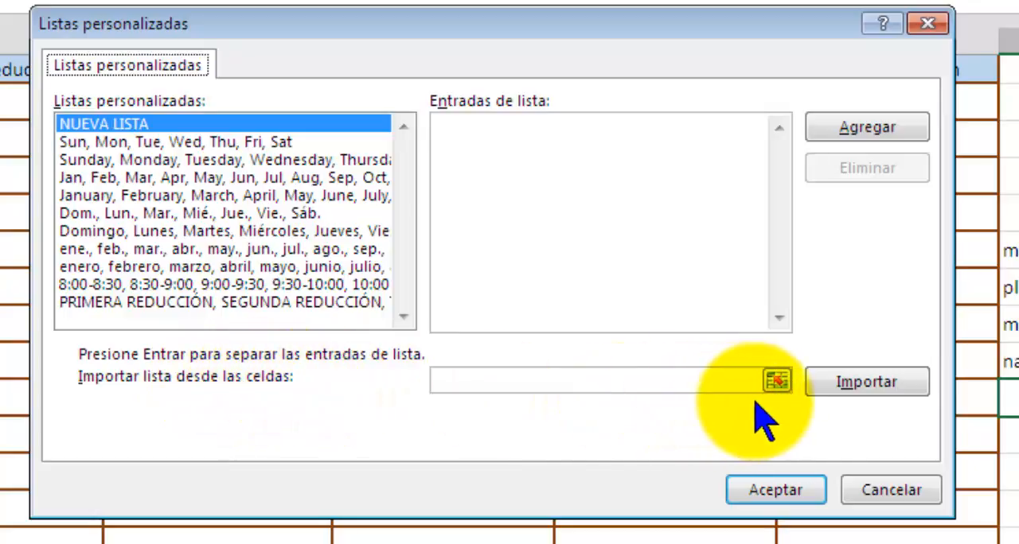
Import cells I6:I9 as a custom list with manzana, platano, mamey and naranja, and accept the options.
{"action": "left_click", "coordinate": [777, 382]}
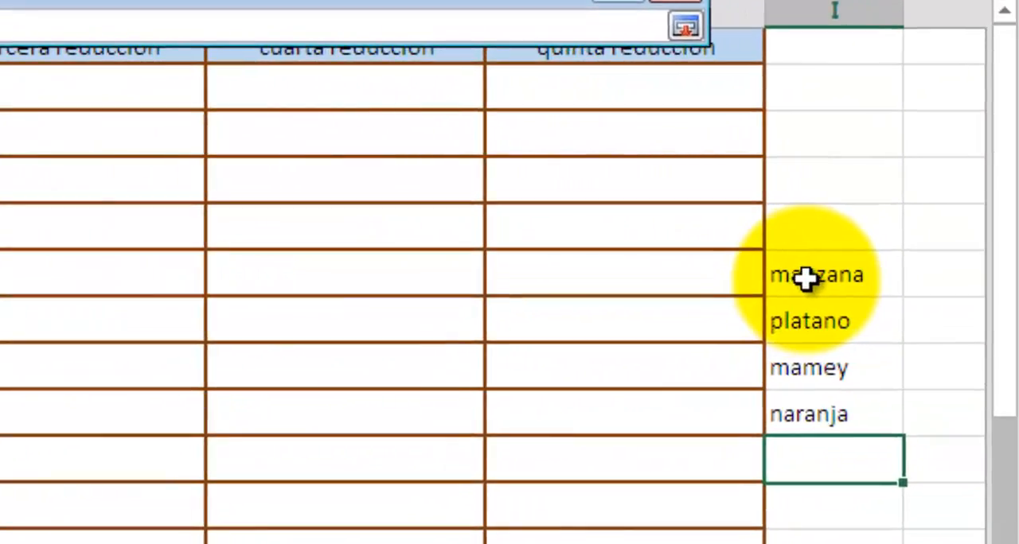
{"action": "left_click_drag", "start_coordinate": [805, 277], "coordinate": [827, 418]}
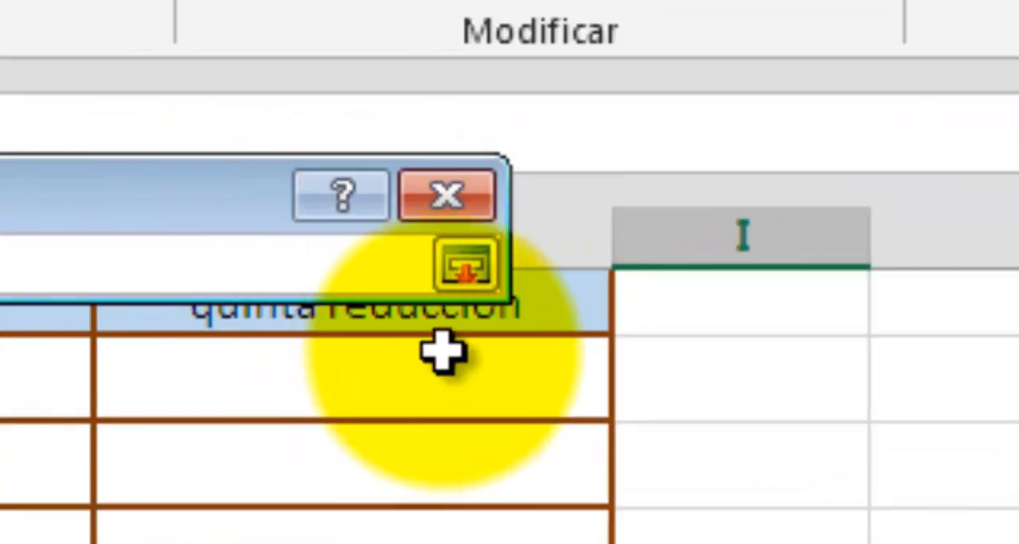
{"action": "left_click", "coordinate": [465, 267]}
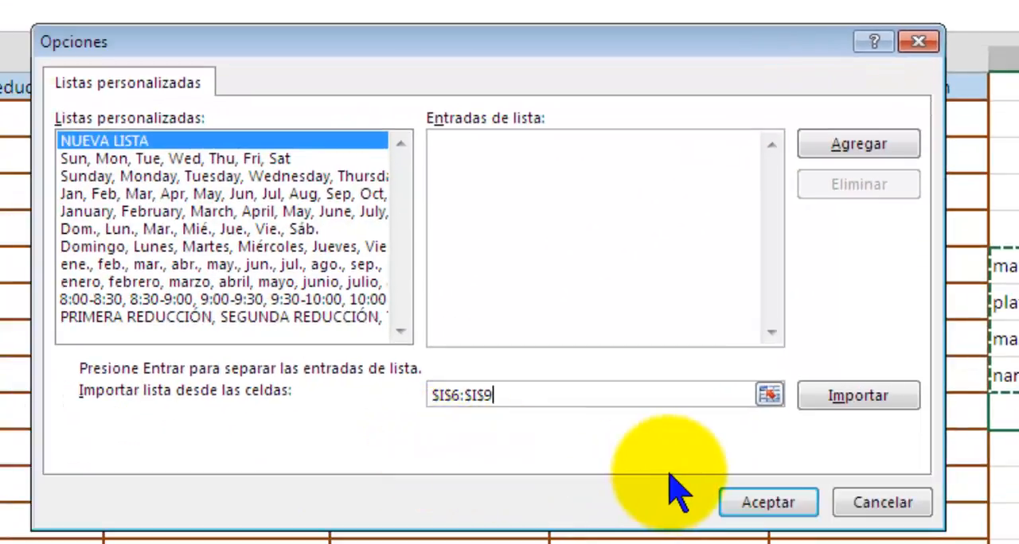
{"action": "left_click", "coordinate": [856, 398]}
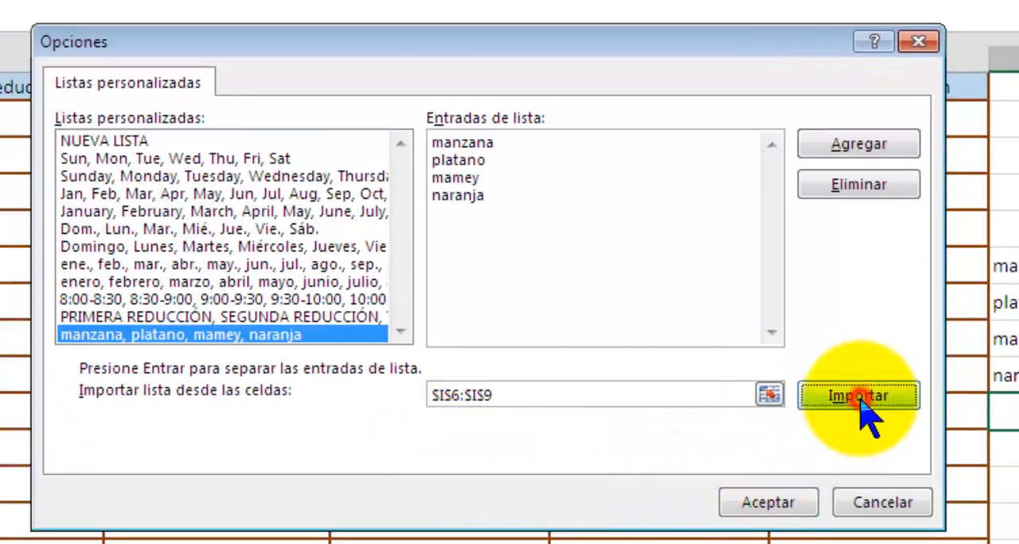
{"action": "left_click", "coordinate": [857, 144]}
{"action": "left_click", "coordinate": [760, 499]}
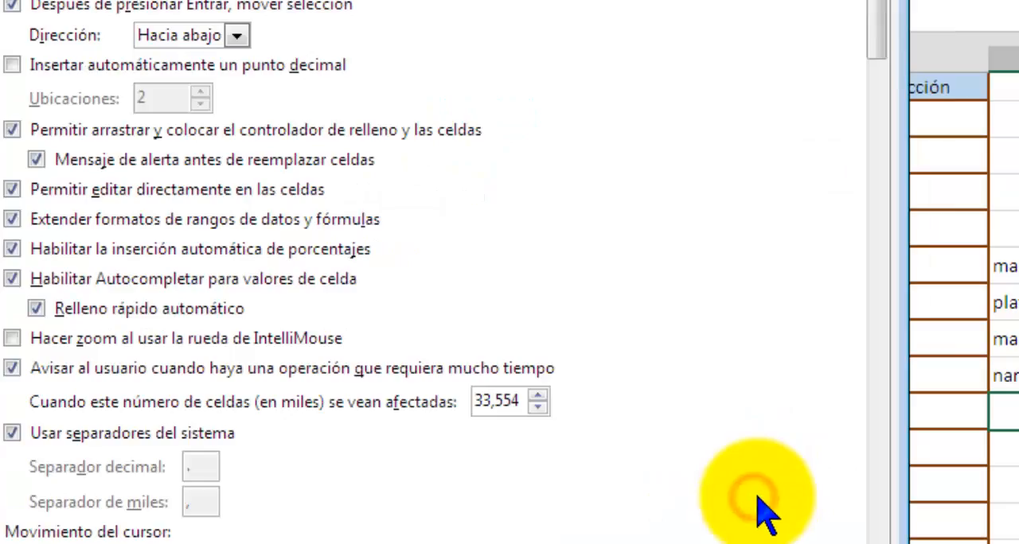
{"action": "left_click", "coordinate": [773, 514]}
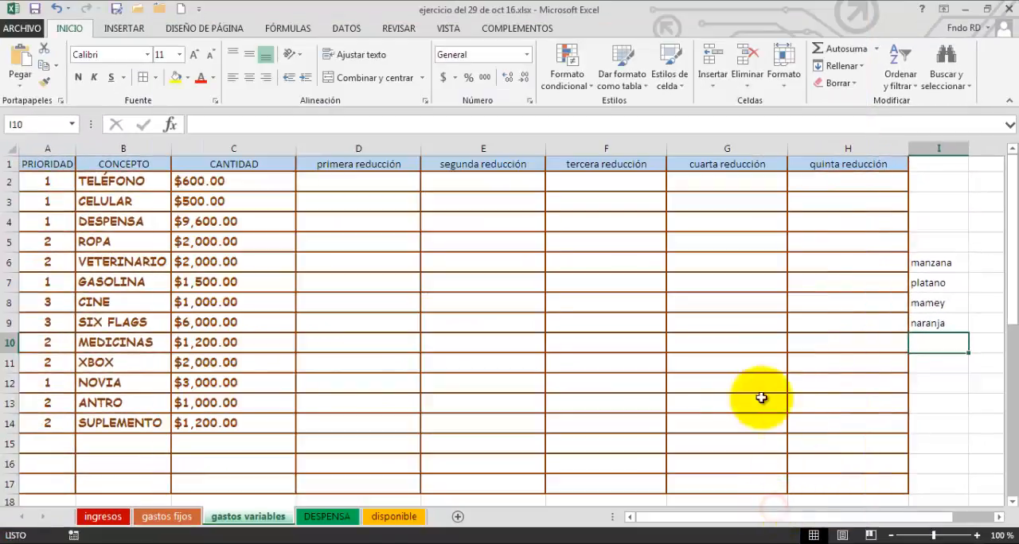
Enter "manzana" in D3 and fill it across the reduction columns to test the new custom list.
{"action": "left_click", "coordinate": [328, 203]}
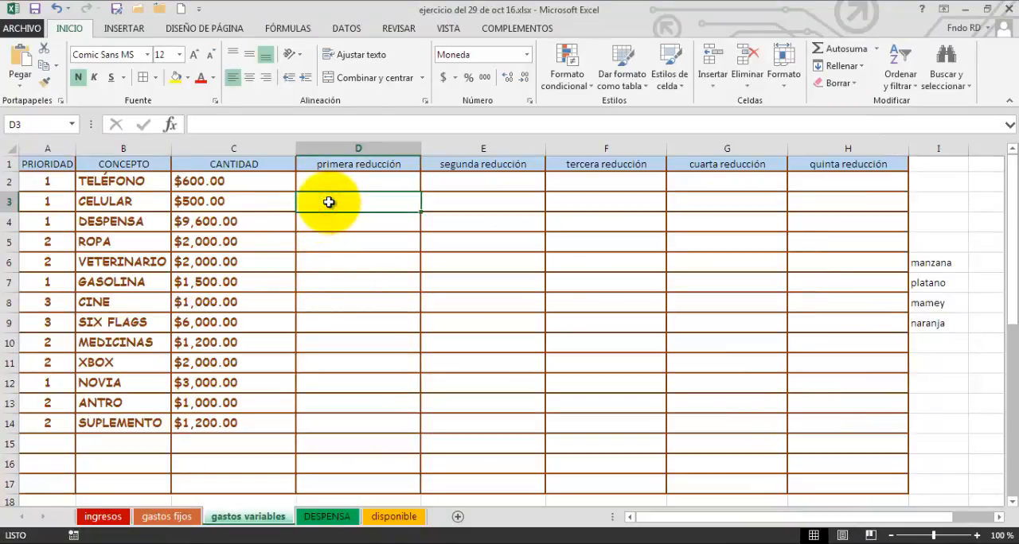
{"action": "type", "text": "man"}
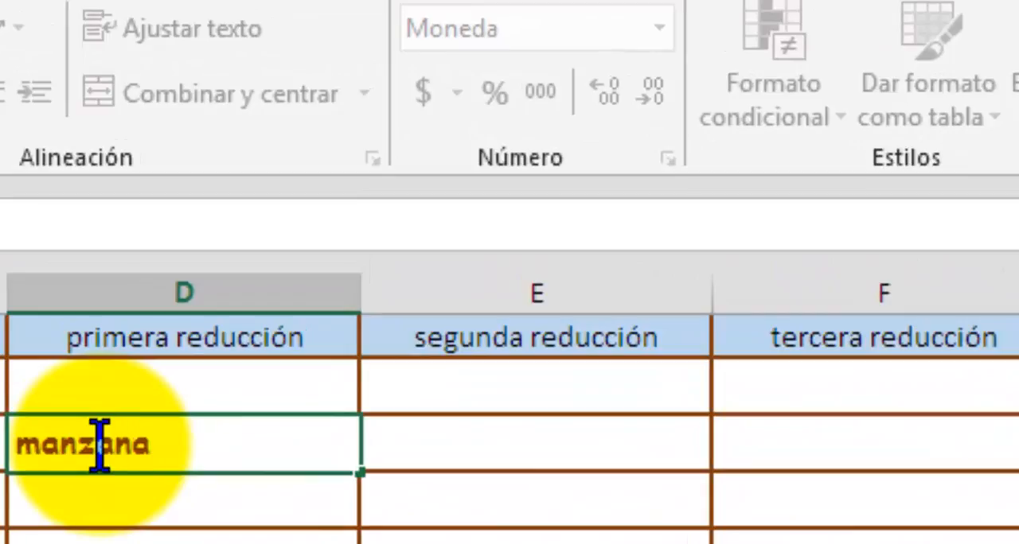
{"action": "type", "text": "zana"}
{"action": "key", "text": "Return"}
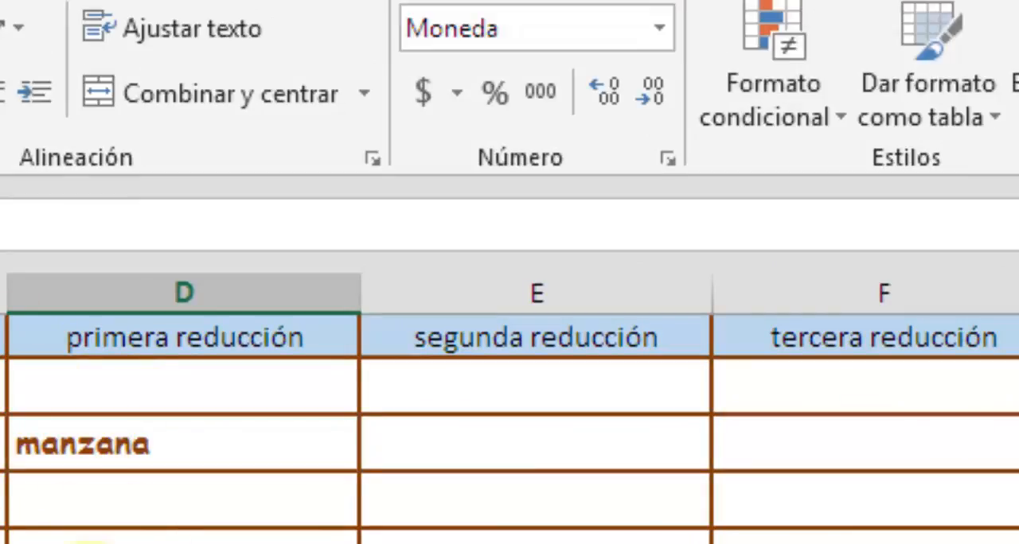
{"action": "left_click", "coordinate": [131, 451]}
{"action": "left_click_drag", "start_coordinate": [356, 473], "coordinate": [1014, 389]}
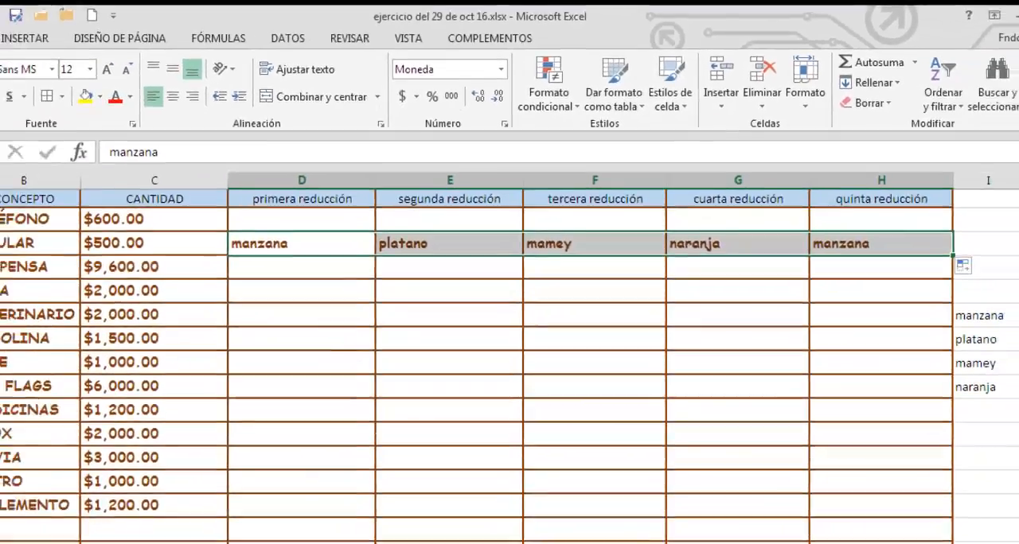
Undo the fruit series fill and the "manzana" entry in D3.
{"action": "left_click", "coordinate": [55, 9]}
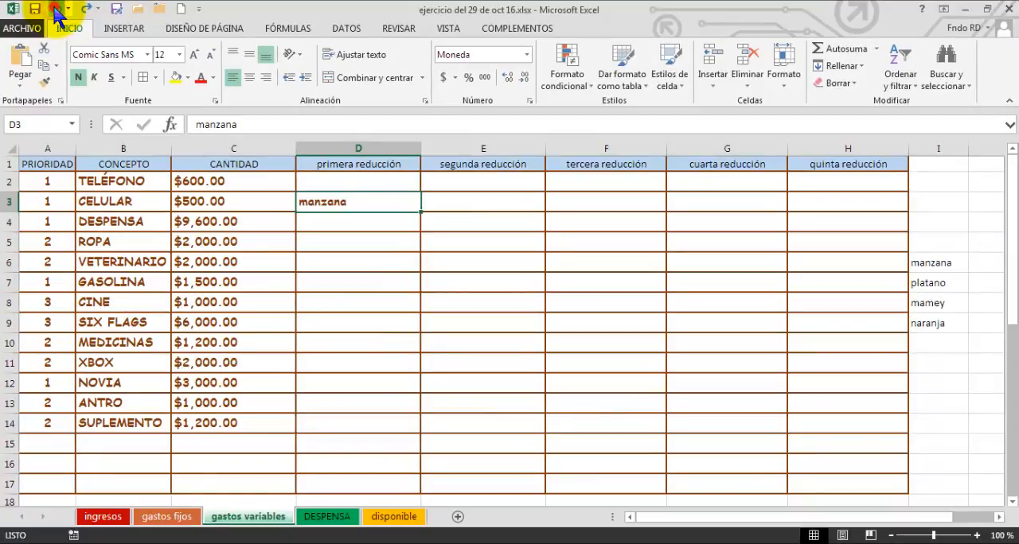
{"action": "left_click", "coordinate": [56, 9]}
{"action": "left_click", "coordinate": [504, 288]}
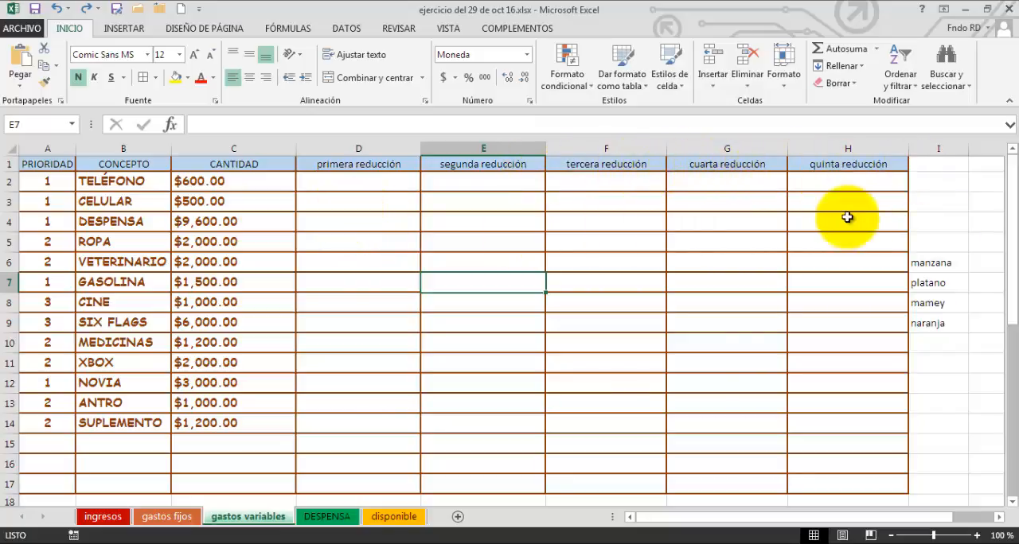
Review the priorities and amounts of the variable expenses, the empty reduction columns, and the TOTAL and Libre rows.
{"action": "left_click", "coordinate": [529, 227]}
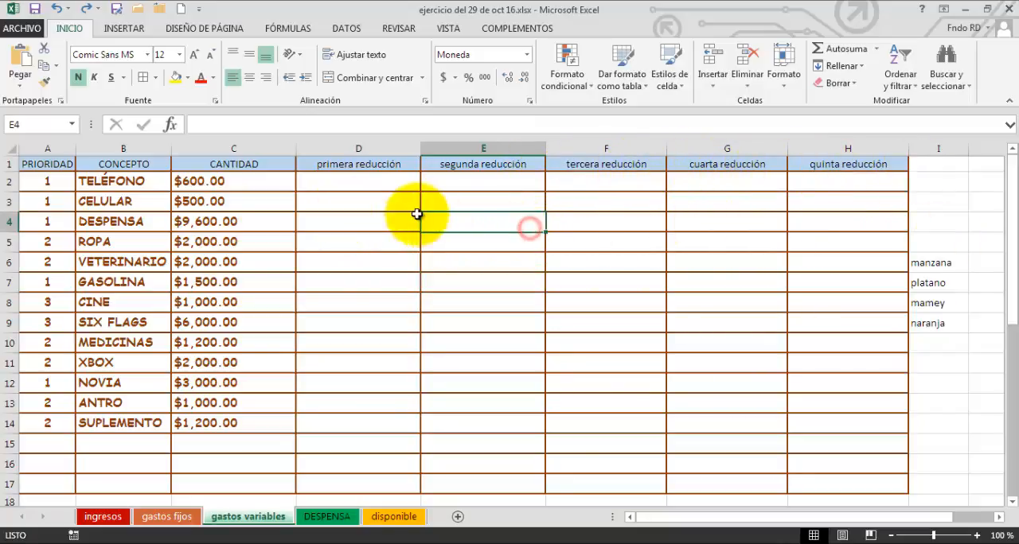
{"action": "left_click", "coordinate": [386, 203]}
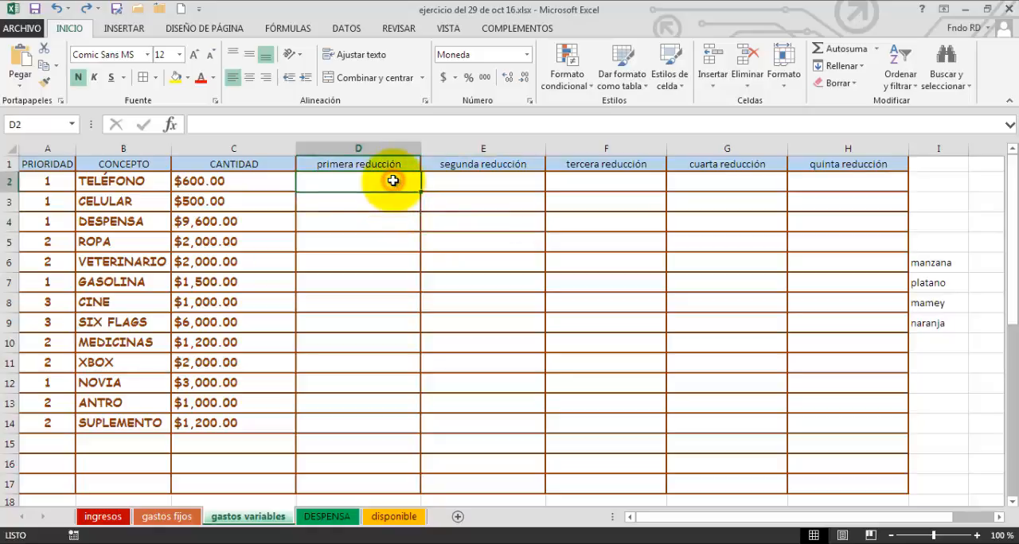
{"action": "scroll", "coordinate": [392, 199], "scroll_direction": "down", "scroll_amount": 3}
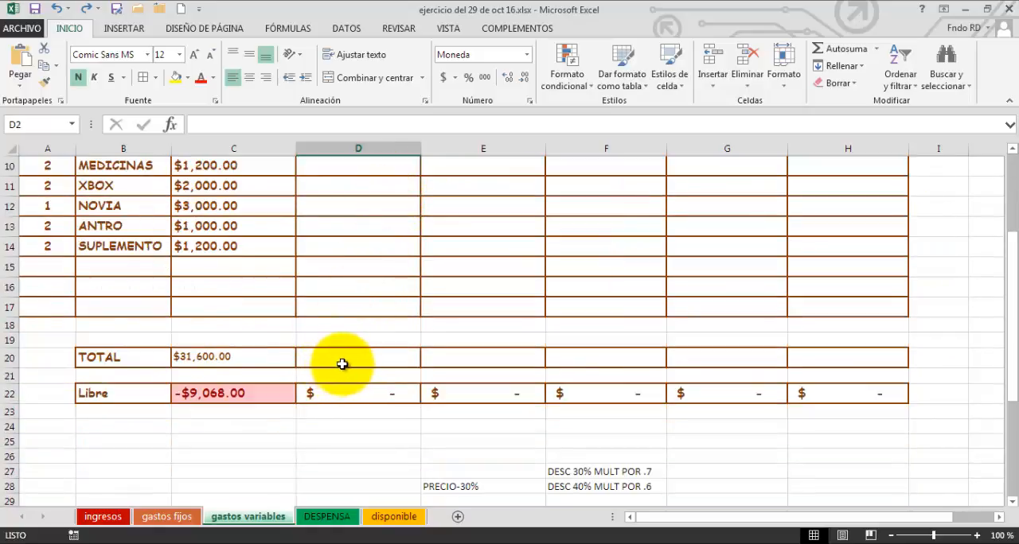
{"action": "scroll", "coordinate": [341, 330], "scroll_direction": "up", "scroll_amount": 1}
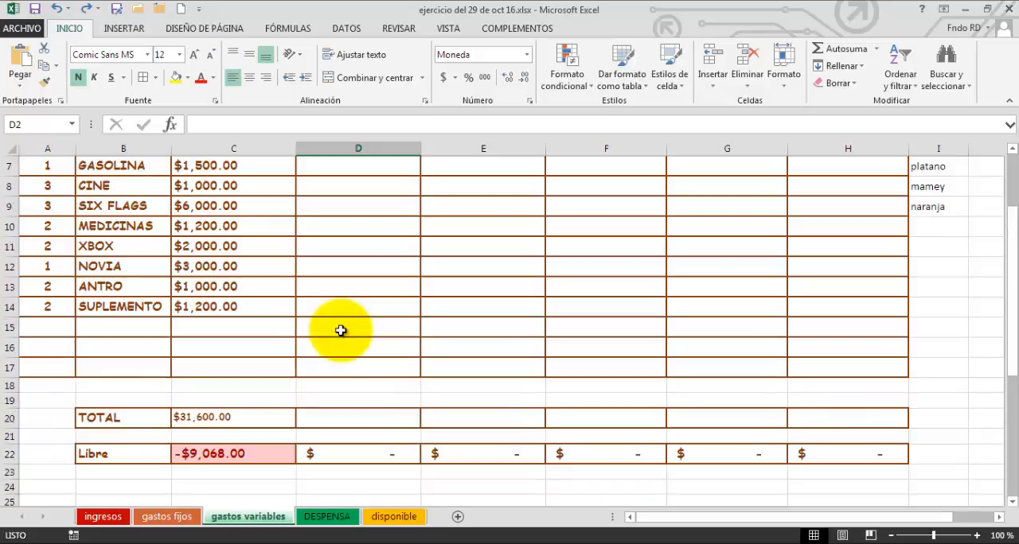
{"action": "scroll", "coordinate": [341, 331], "scroll_direction": "up", "scroll_amount": 2}
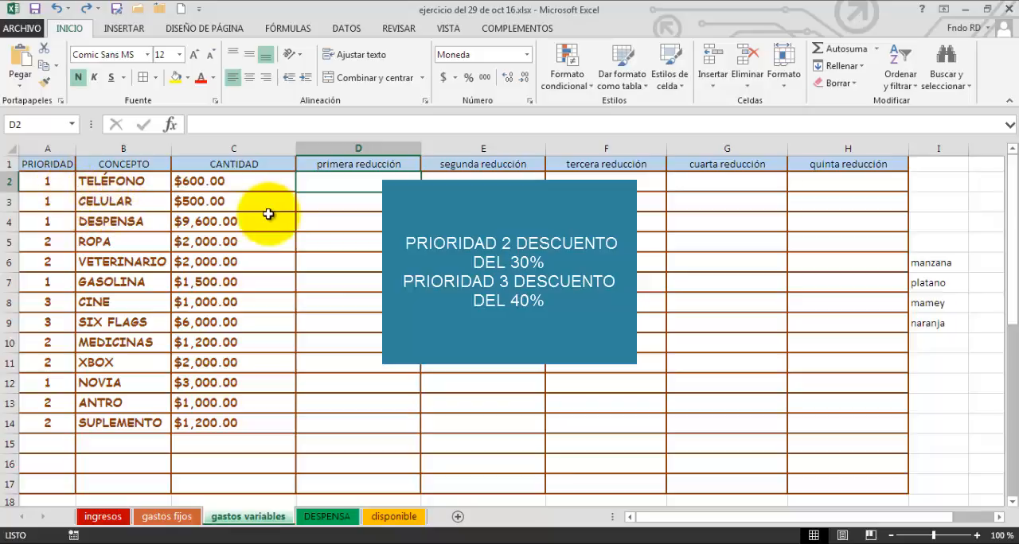
{"action": "left_click", "coordinate": [228, 185]}
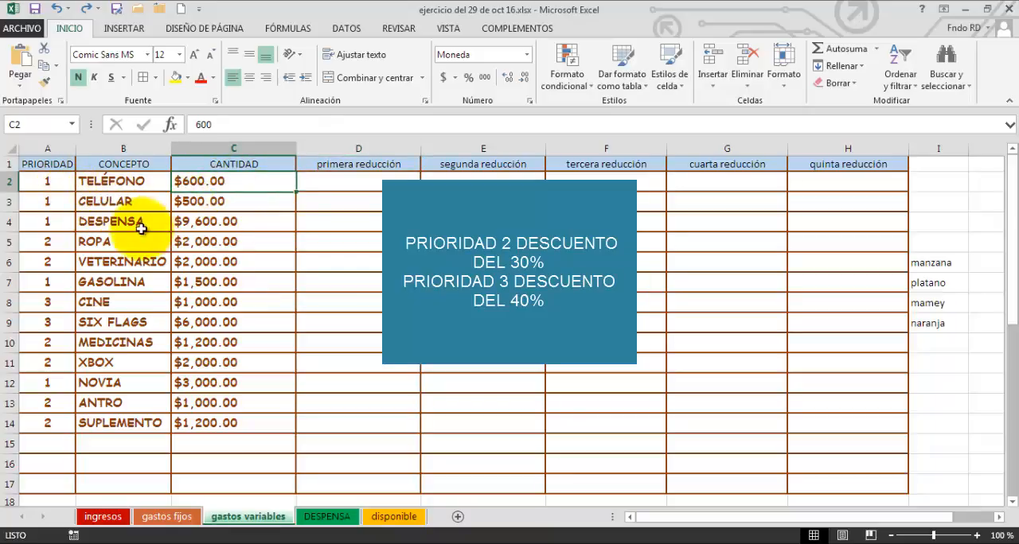
{"action": "left_click", "coordinate": [61, 243]}
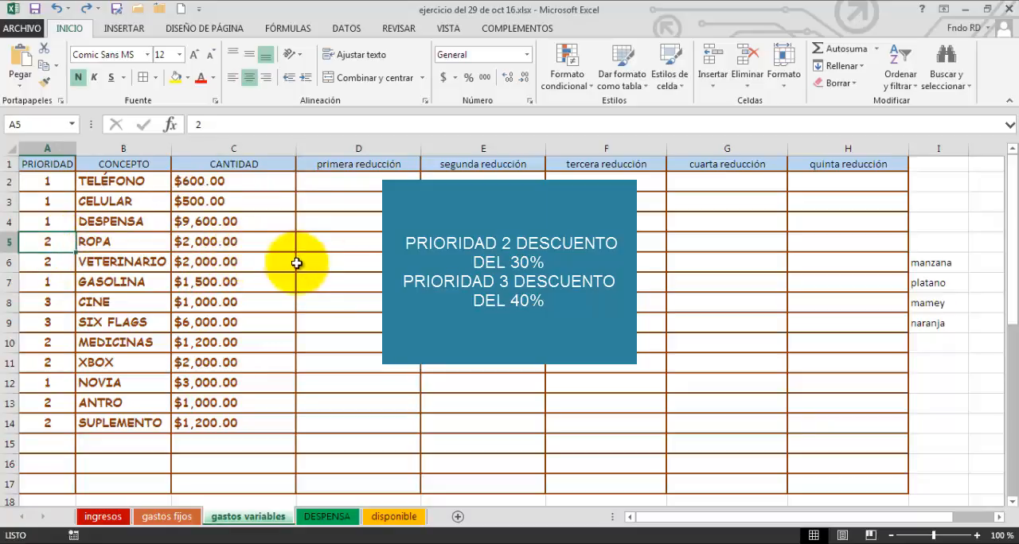
{"action": "left_click", "coordinate": [65, 309]}
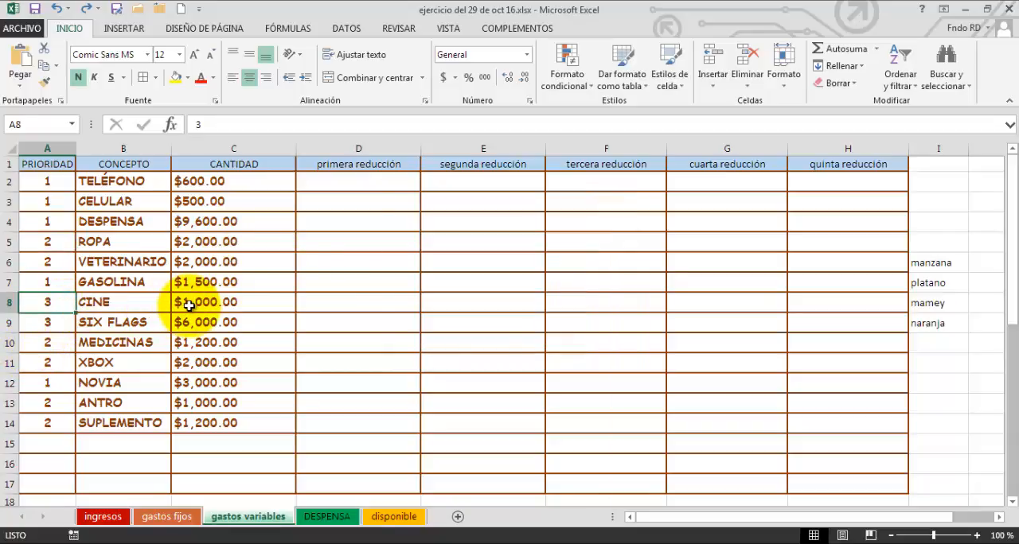
Examine the discount formula notes in E28:E34 and the 30% and 40% multiplier notes in F27:F28.
{"action": "scroll", "coordinate": [211, 318], "scroll_direction": "down", "scroll_amount": 3}
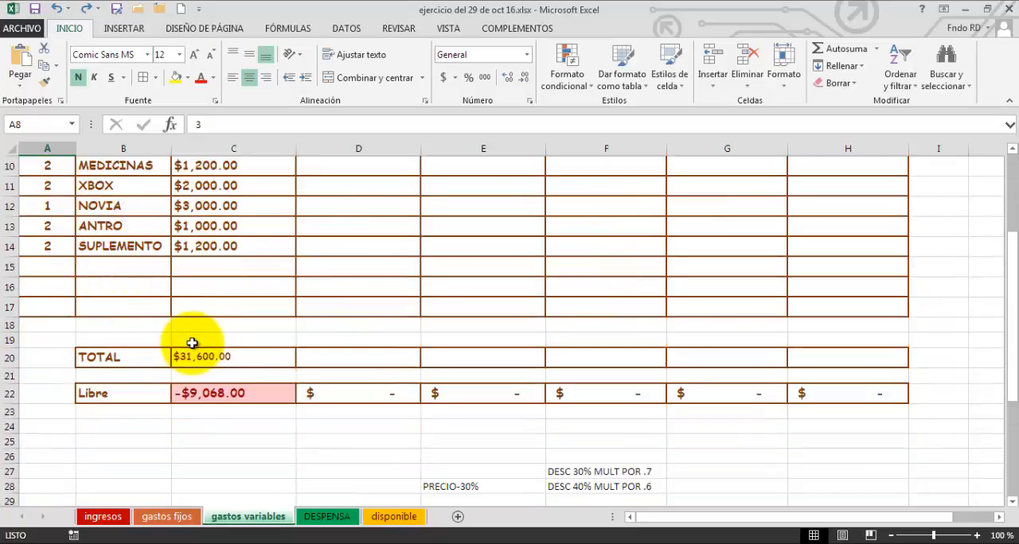
{"action": "scroll", "coordinate": [416, 410], "scroll_direction": "down", "scroll_amount": 2}
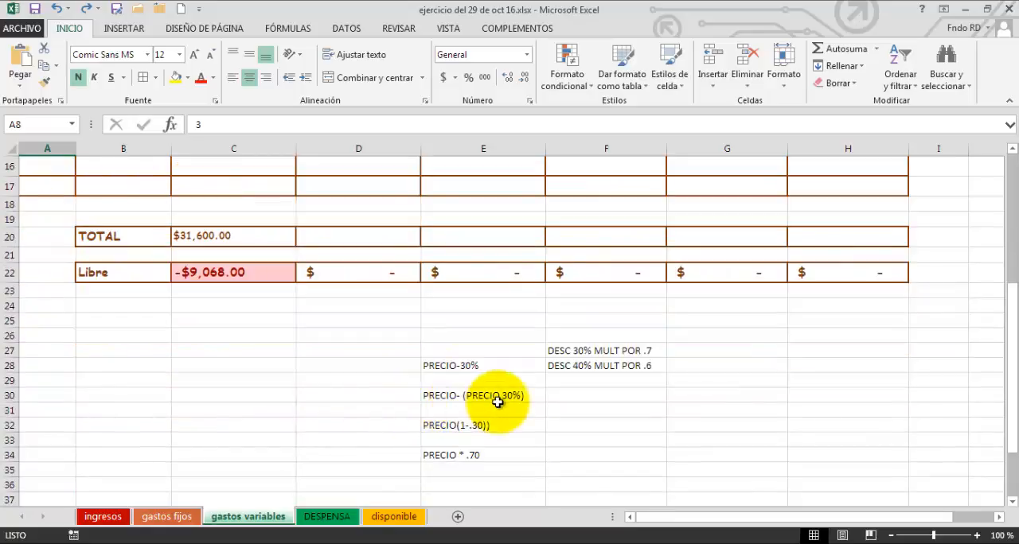
{"action": "left_click", "coordinate": [433, 368]}
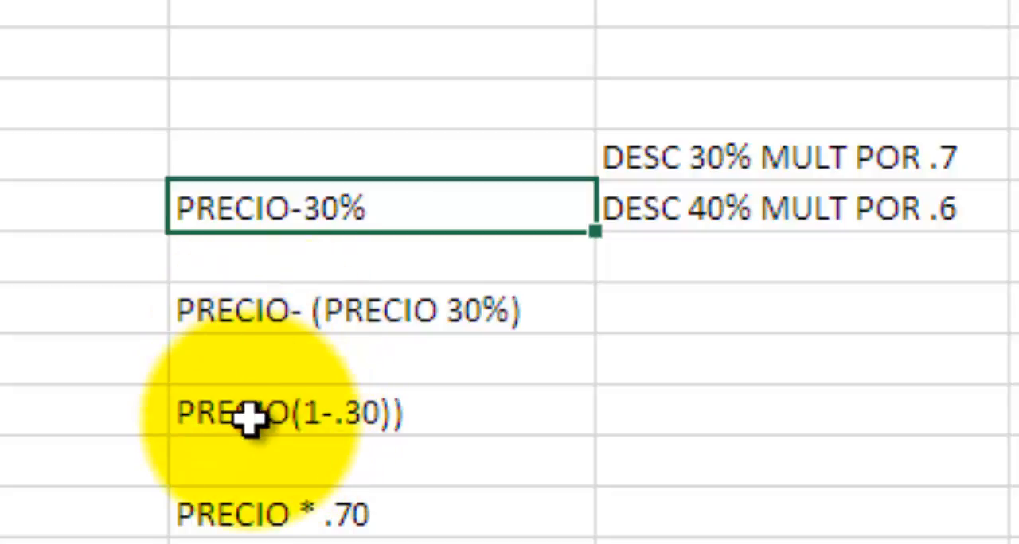
{"action": "left_click", "coordinate": [286, 416]}
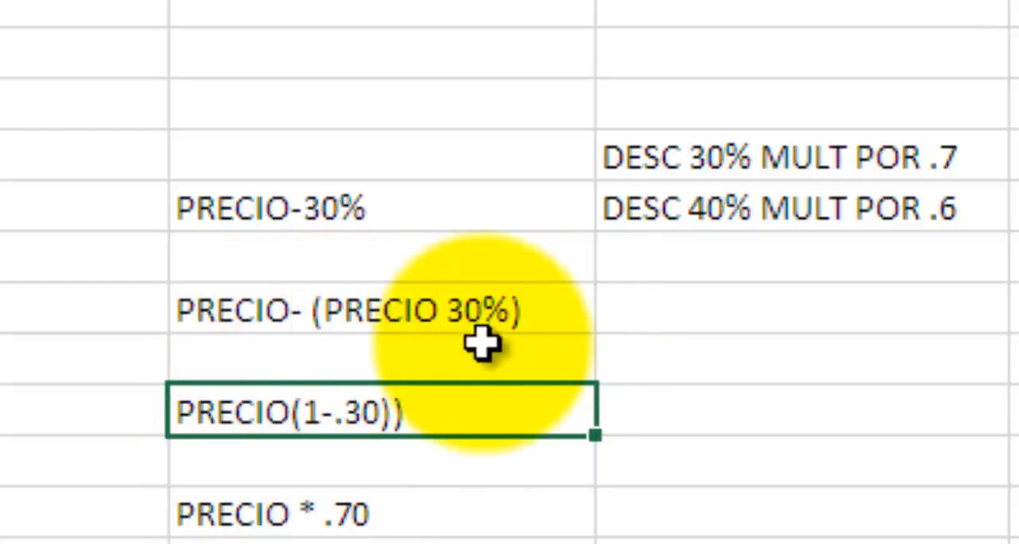
{"action": "left_click", "coordinate": [318, 412]}
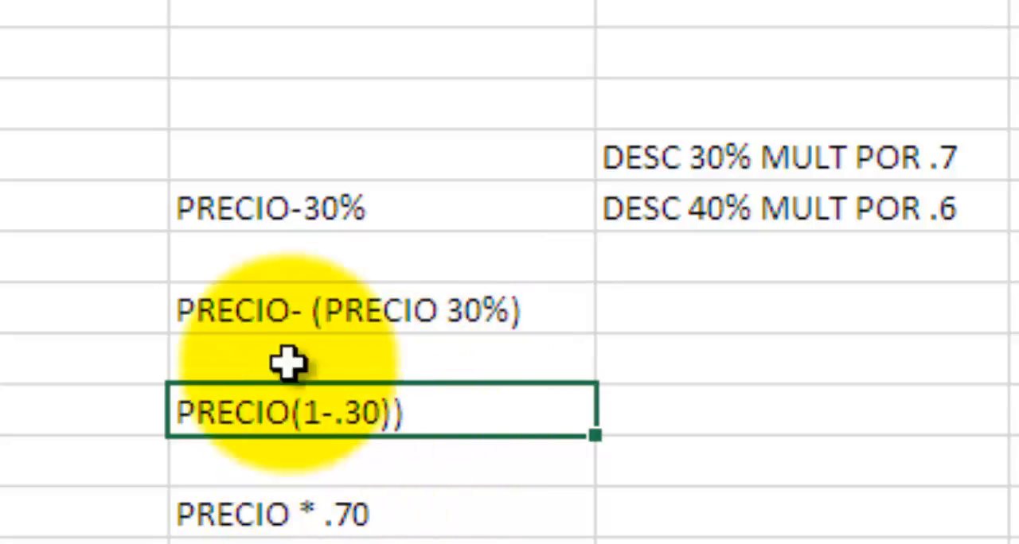
{"action": "left_click", "coordinate": [231, 220]}
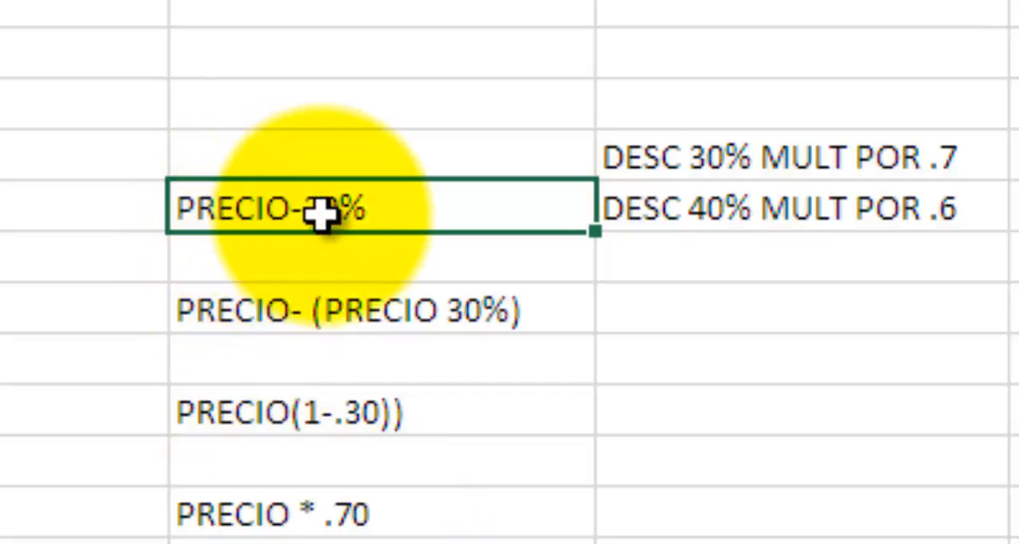
{"action": "left_click", "coordinate": [306, 413]}
{"action": "left_click", "coordinate": [426, 517]}
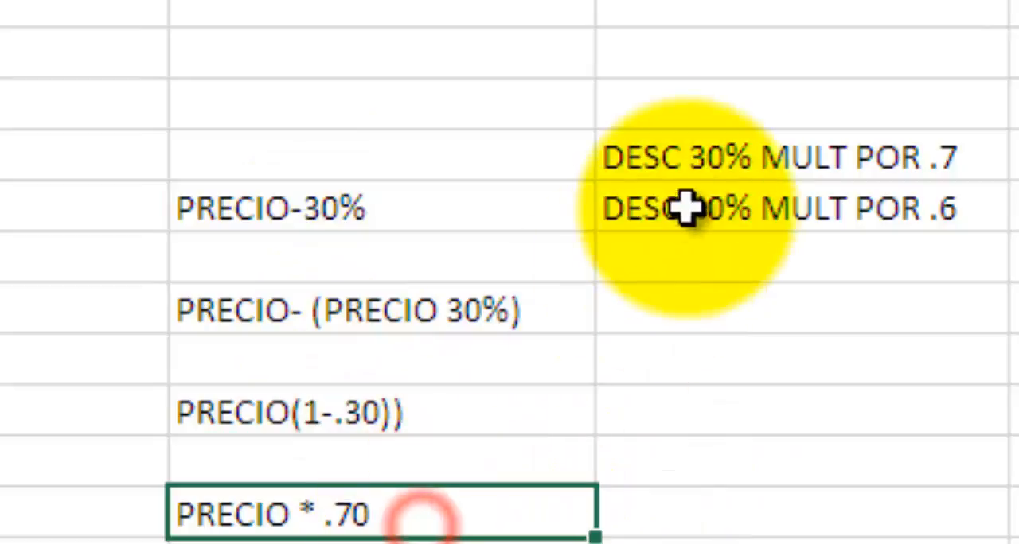
{"action": "left_click", "coordinate": [718, 169]}
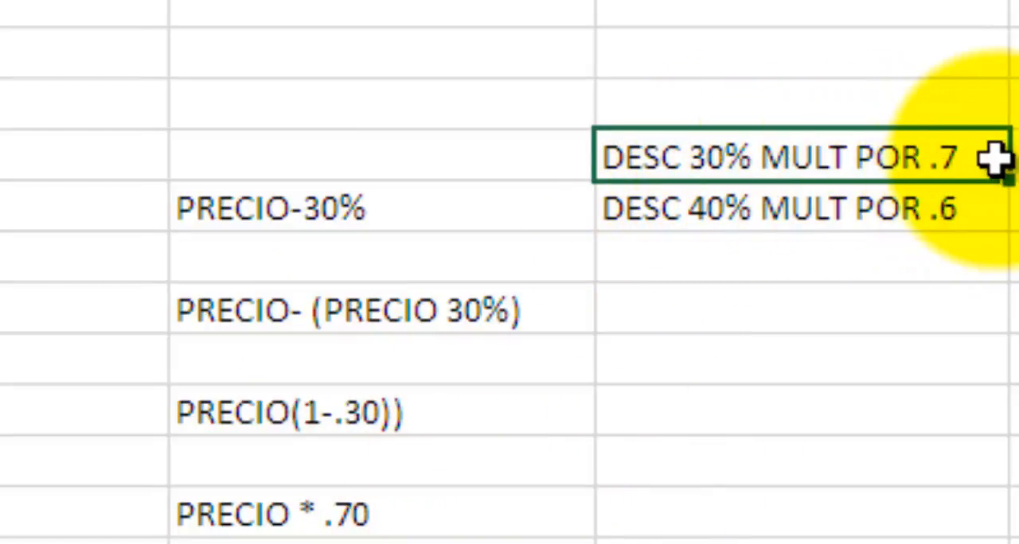
{"action": "left_click", "coordinate": [744, 221]}
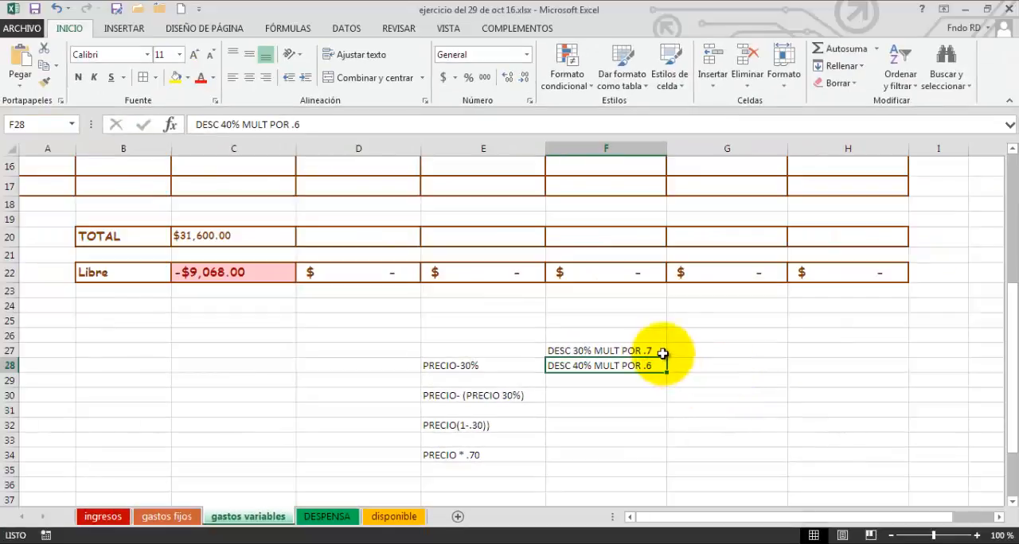
{"action": "left_click", "coordinate": [655, 336]}
{"action": "left_click", "coordinate": [646, 350]}
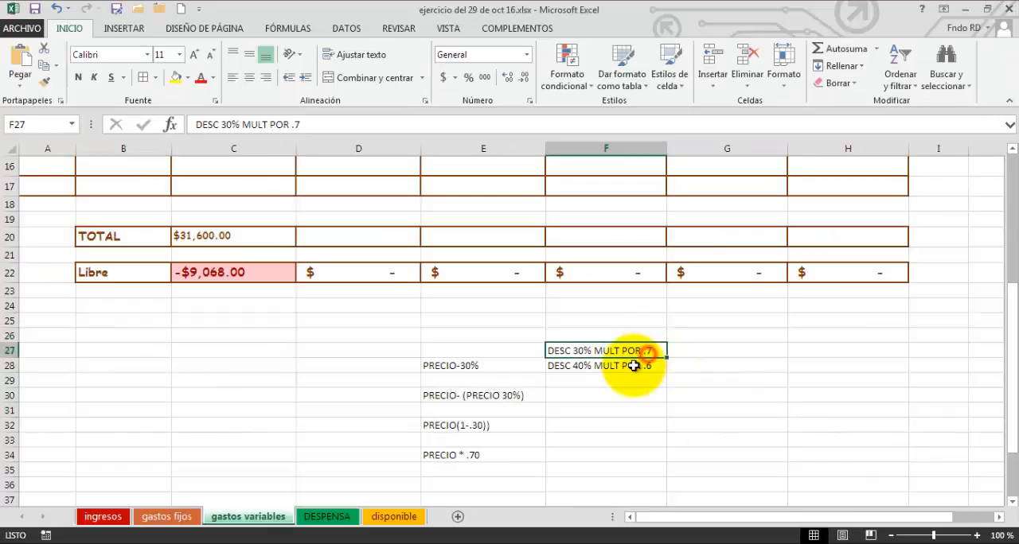
Insert the SI function in D2, the first cell of the primera reducción column.
{"action": "left_click", "coordinate": [631, 366]}
{"action": "scroll", "coordinate": [576, 355], "scroll_direction": "up", "scroll_amount": 5}
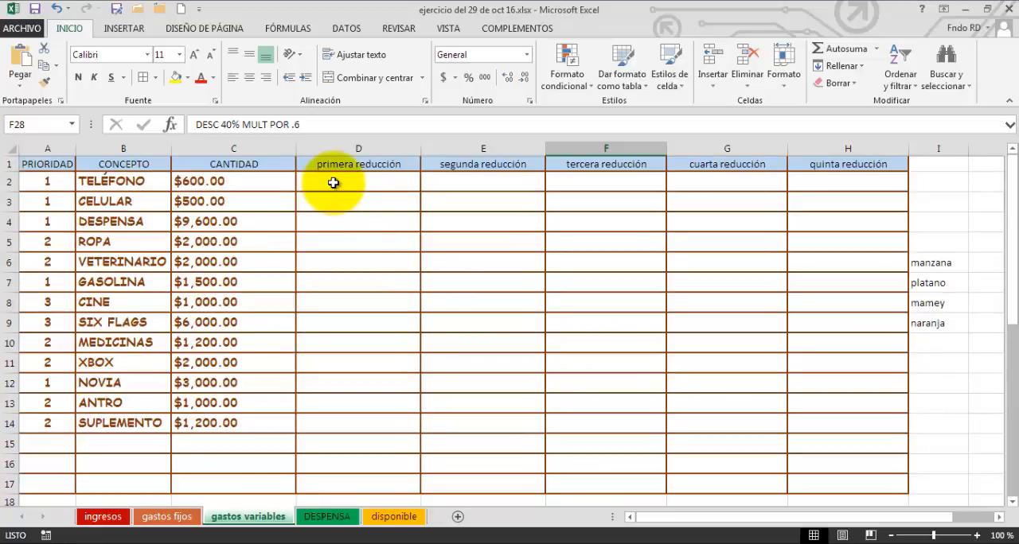
{"action": "left_click", "coordinate": [333, 183]}
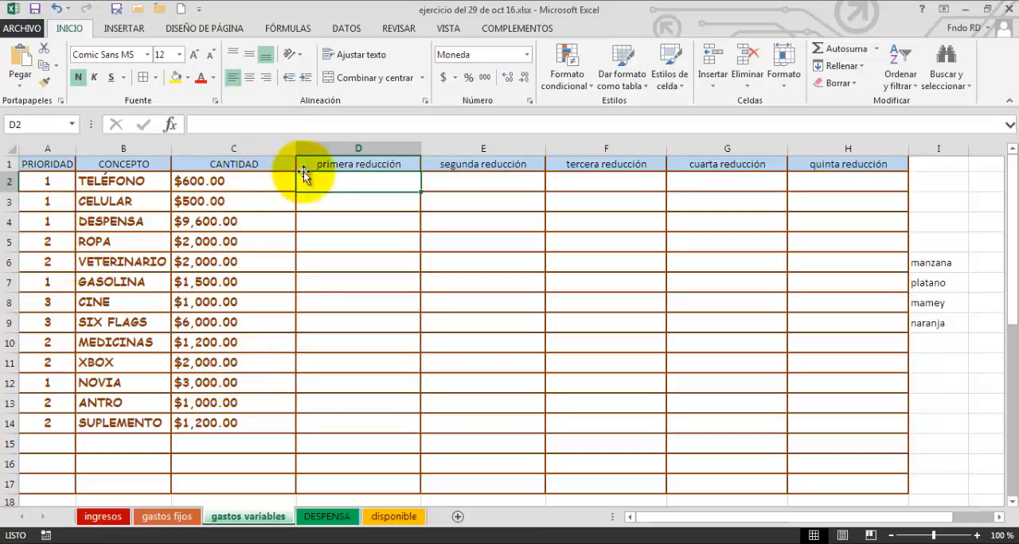
{"action": "left_click", "coordinate": [336, 208]}
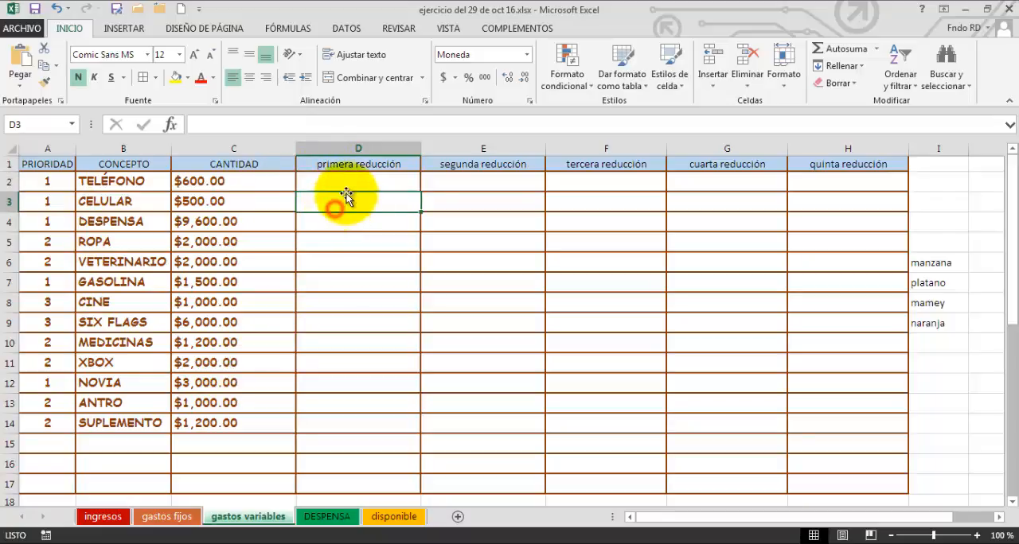
{"action": "left_click", "coordinate": [351, 187]}
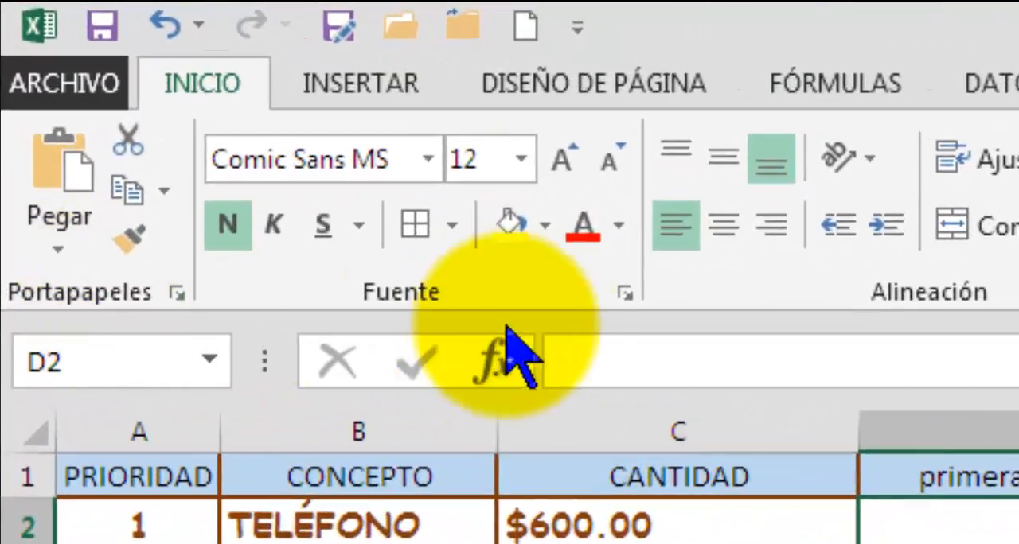
{"action": "left_click", "coordinate": [494, 362]}
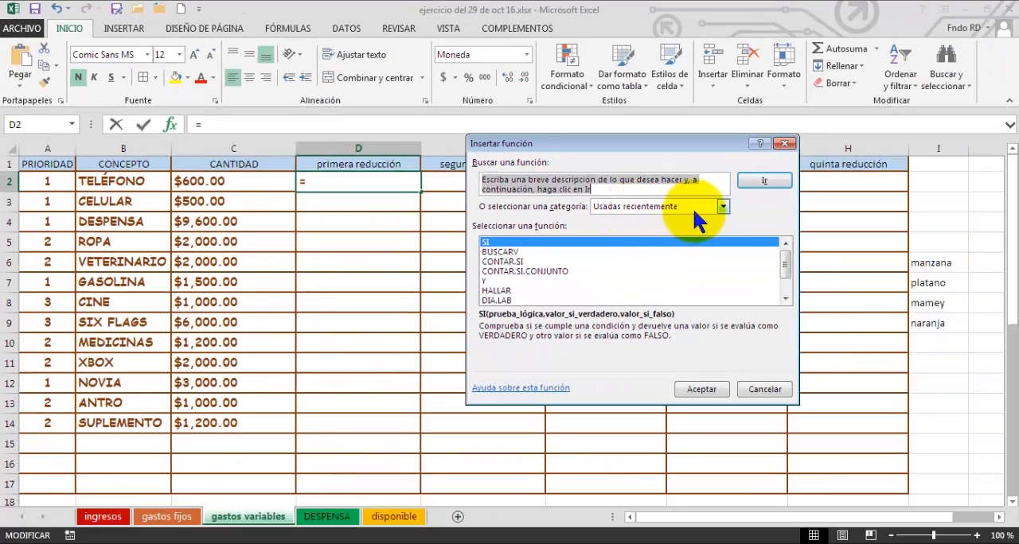
{"action": "left_click", "coordinate": [723, 208]}
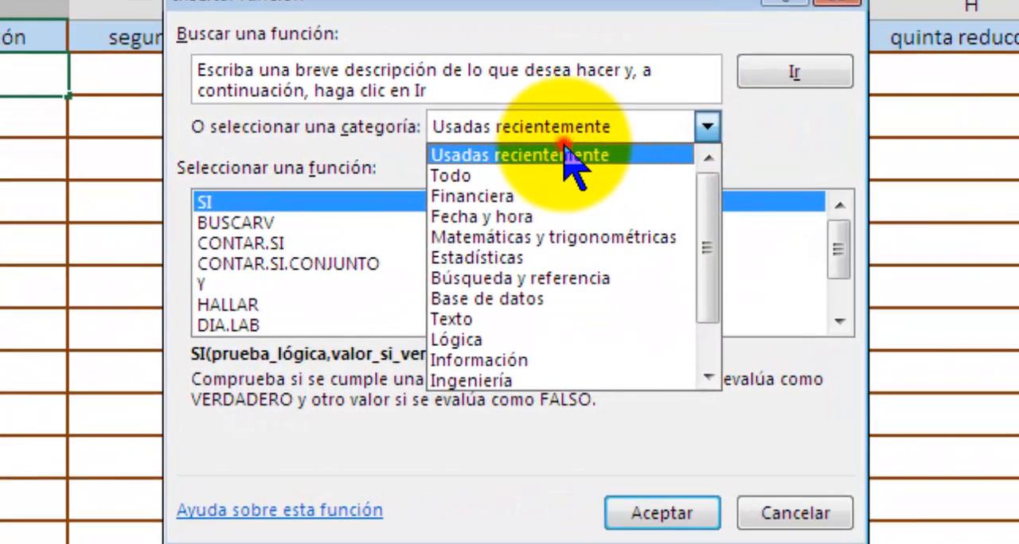
{"action": "left_click", "coordinate": [659, 218]}
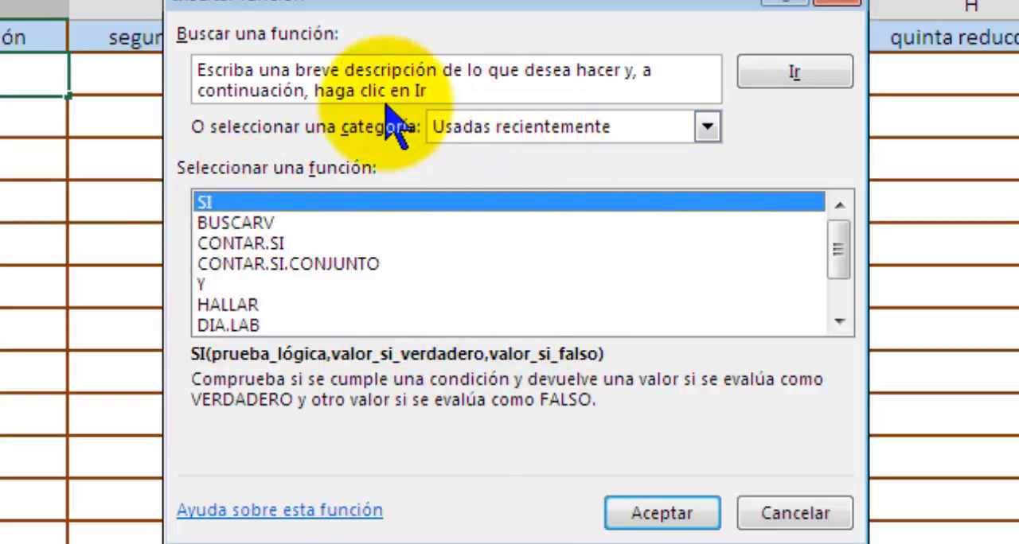
{"action": "left_click", "coordinate": [652, 514]}
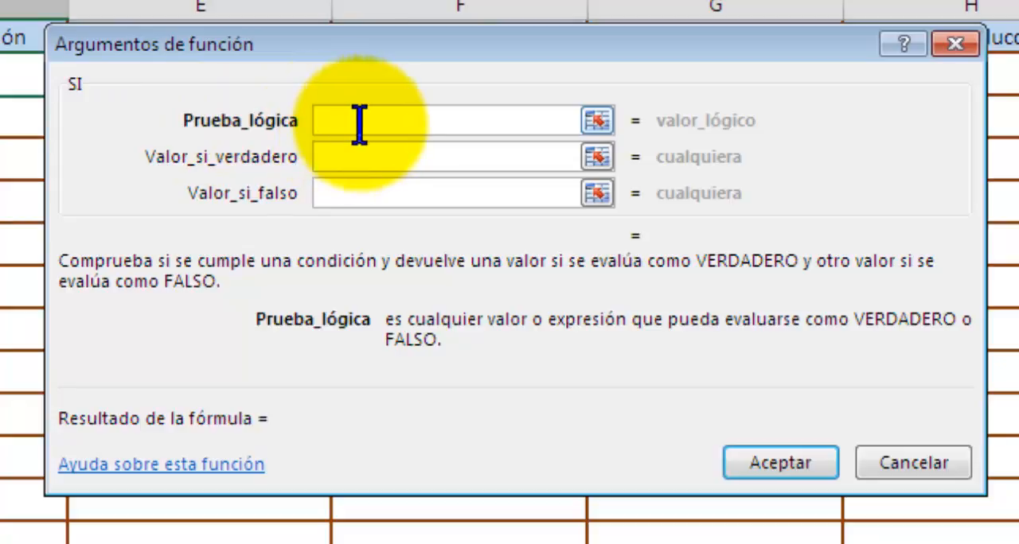
Set the SI function's logical test to A2=2 and its value if true to C2*0.7.
{"action": "type", "text": "A2"}
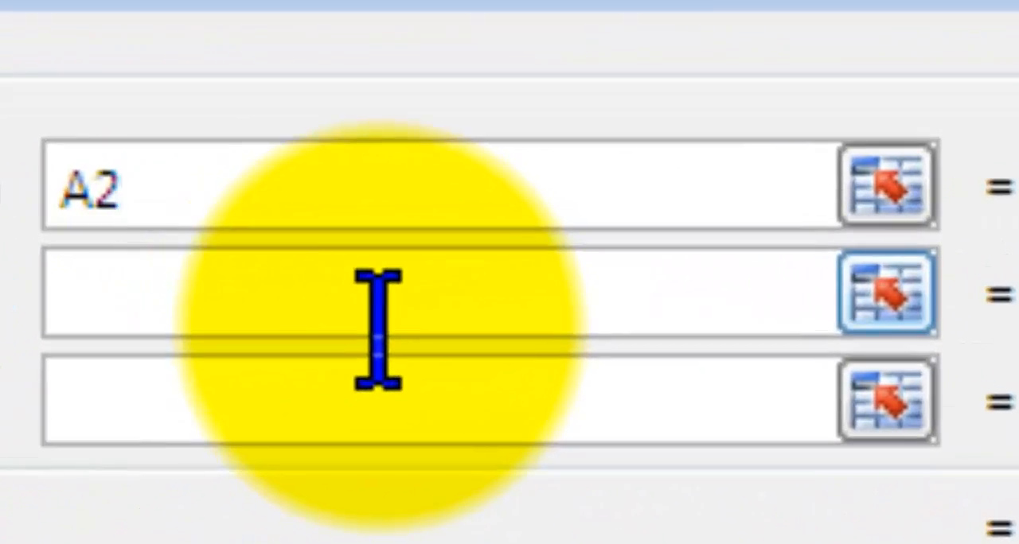
{"action": "type", "text": "=2"}
{"action": "left_click", "coordinate": [376, 327]}
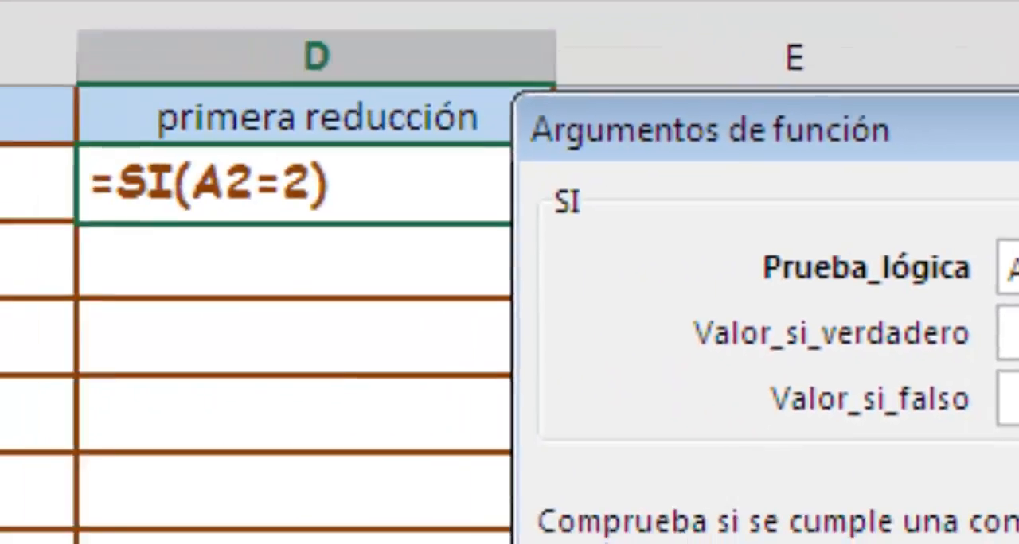
{"action": "left_click", "coordinate": [446, 270]}
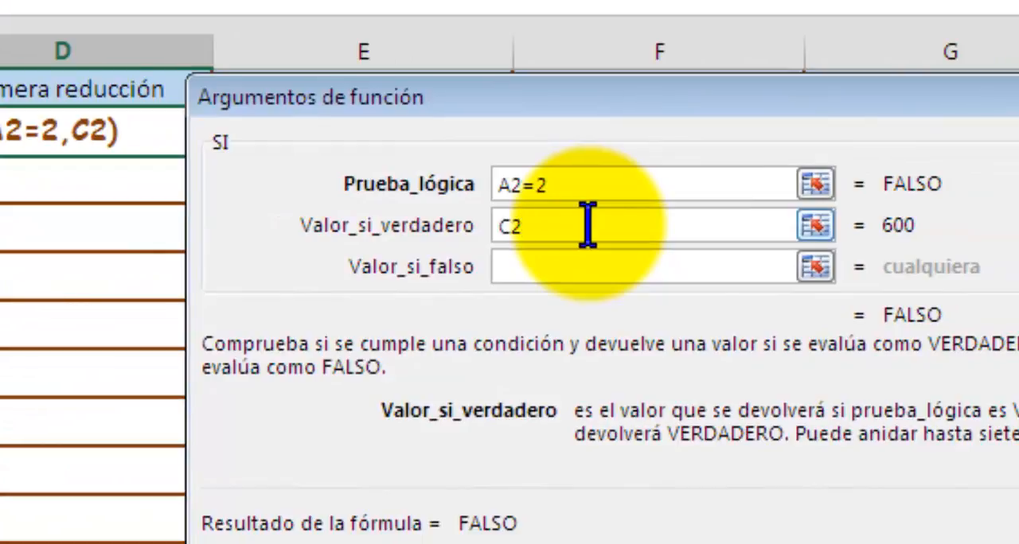
{"action": "type", "text": "*0."}
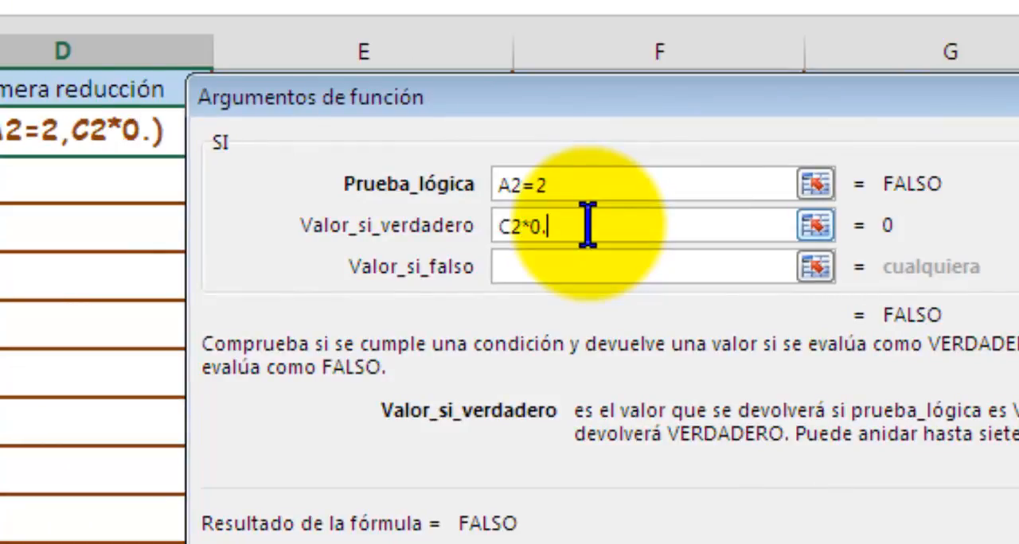
{"action": "type", "text": "7"}
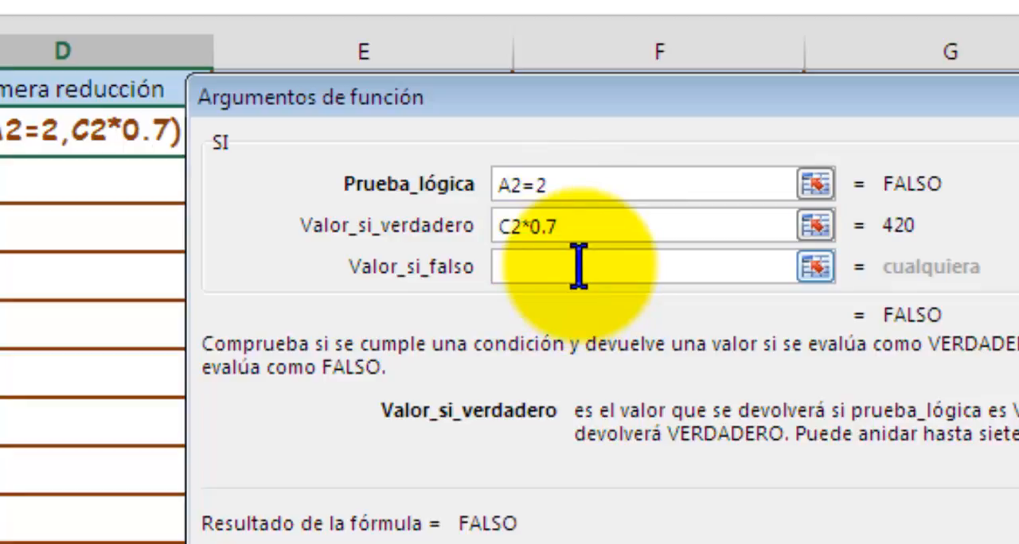
Nest a second SI function as the value if false, with the logical test A2=3.
{"action": "left_click", "coordinate": [535, 267]}
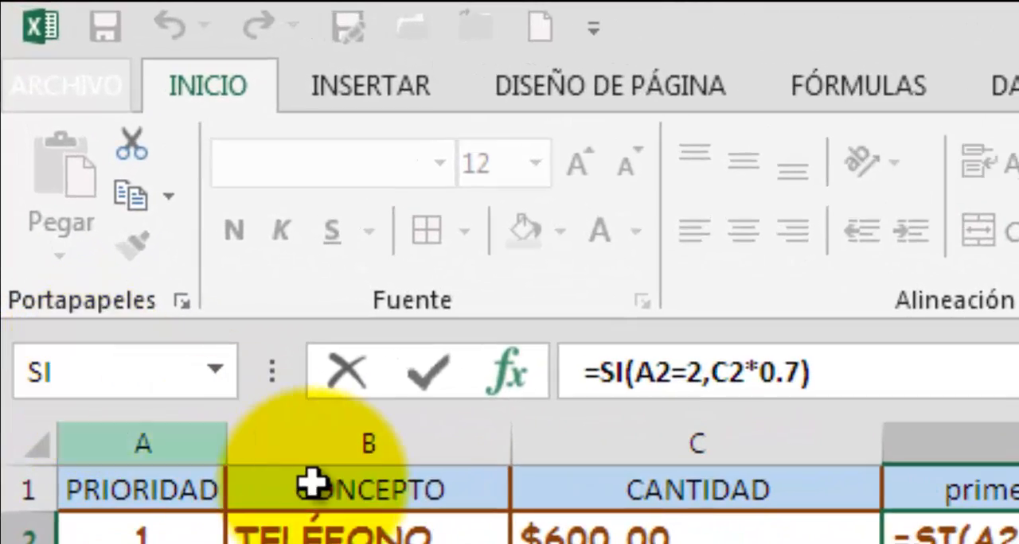
{"action": "left_click", "coordinate": [217, 370]}
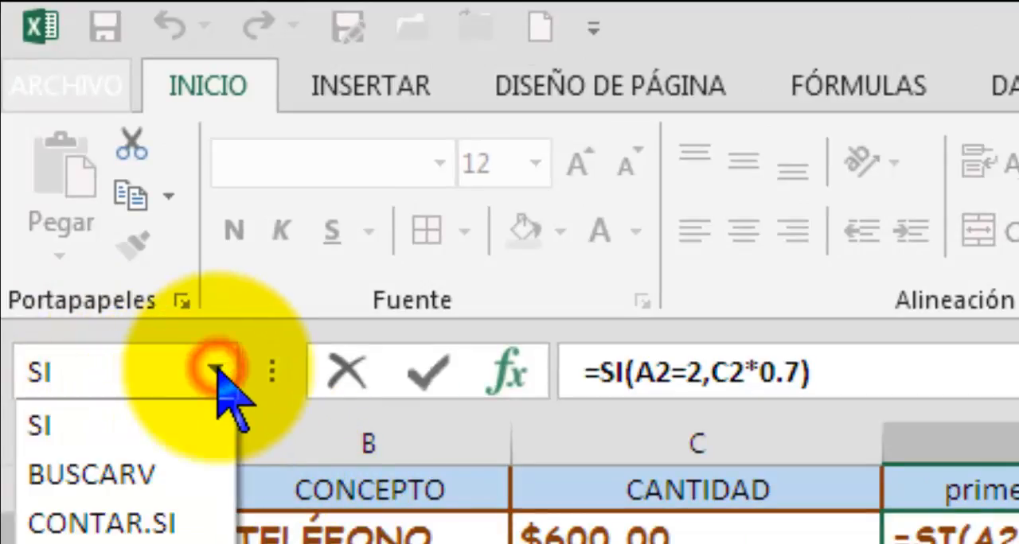
{"action": "left_click", "coordinate": [80, 428]}
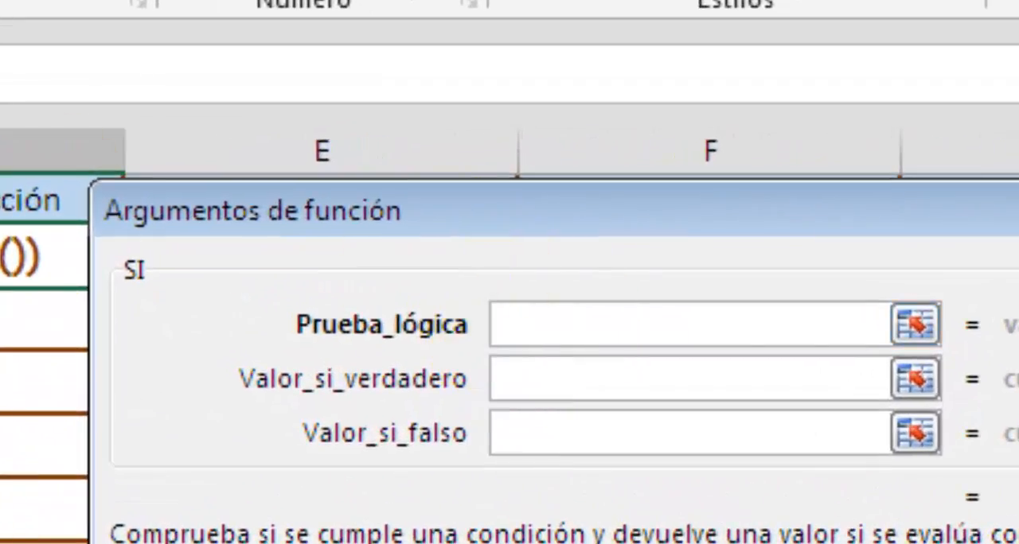
{"action": "type", "text": "A2=3"}
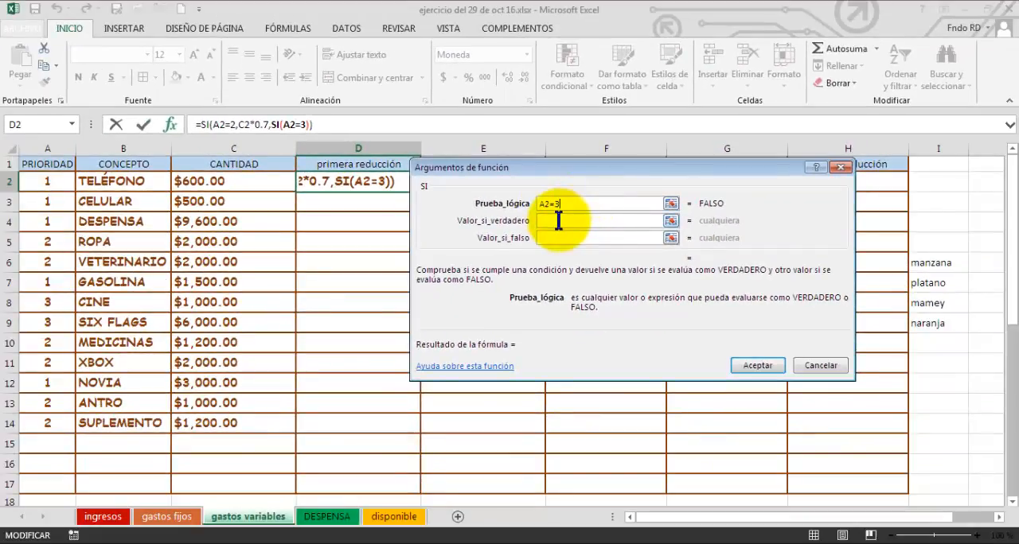
Set the nested SI's value if true to C2*.06 and its value if false to C2, and accept the formula.
{"action": "left_click", "coordinate": [558, 220]}
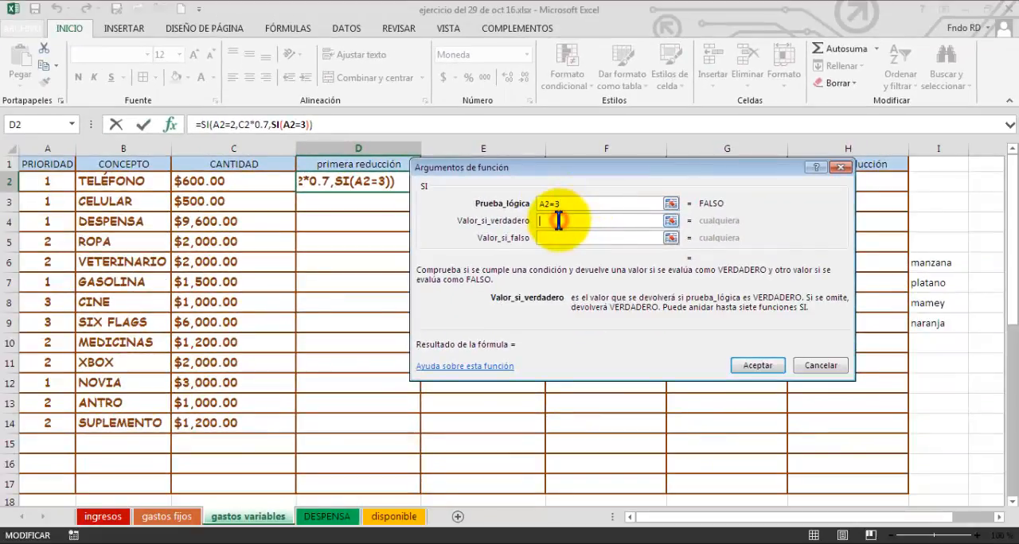
{"action": "left_click", "coordinate": [209, 182]}
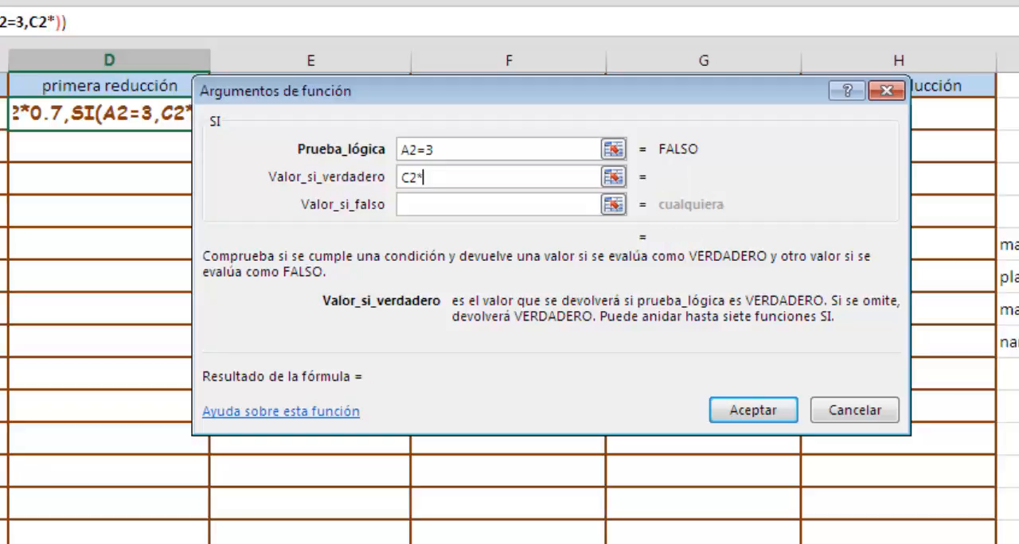
{"action": "type", "text": ".0"}
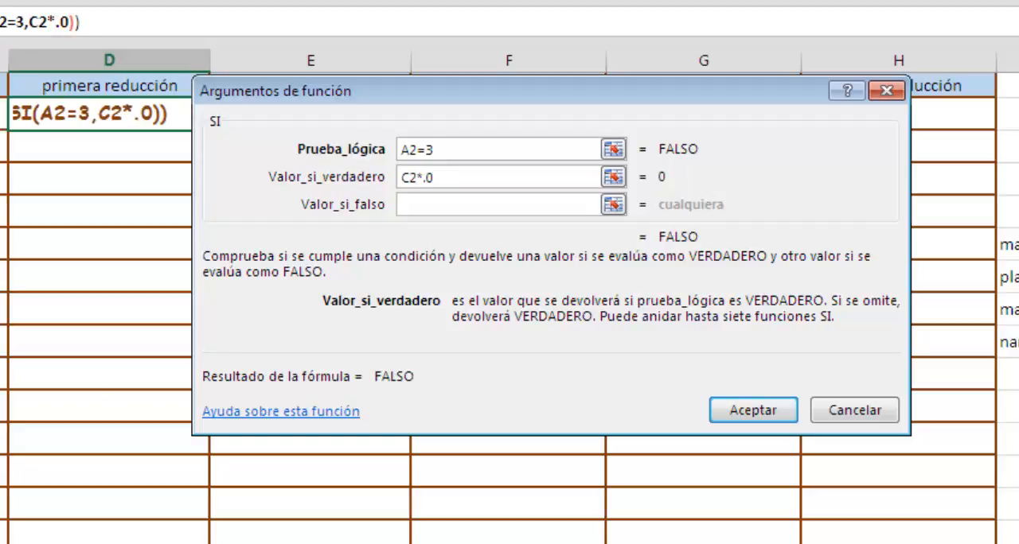
{"action": "type", "text": "6"}
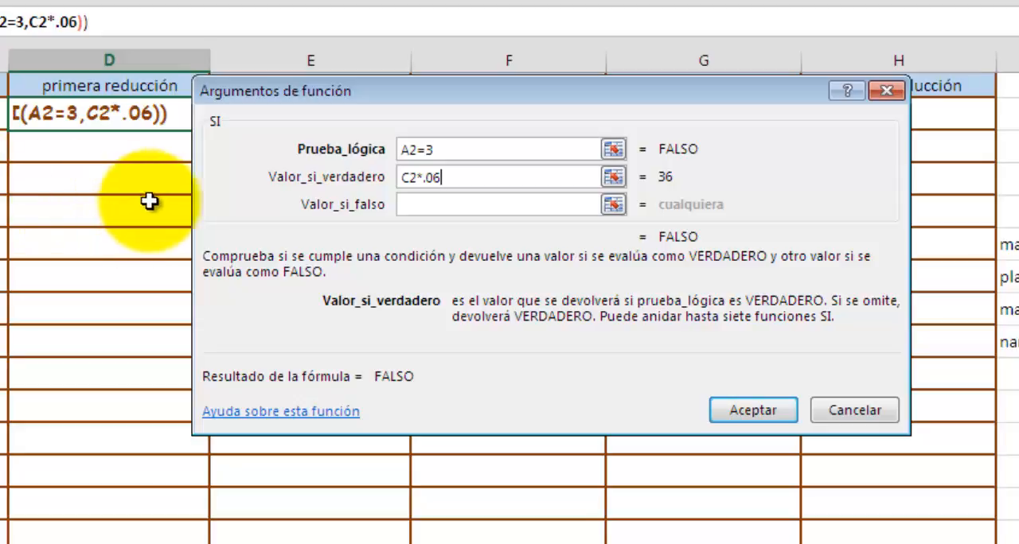
{"action": "left_click", "coordinate": [417, 203]}
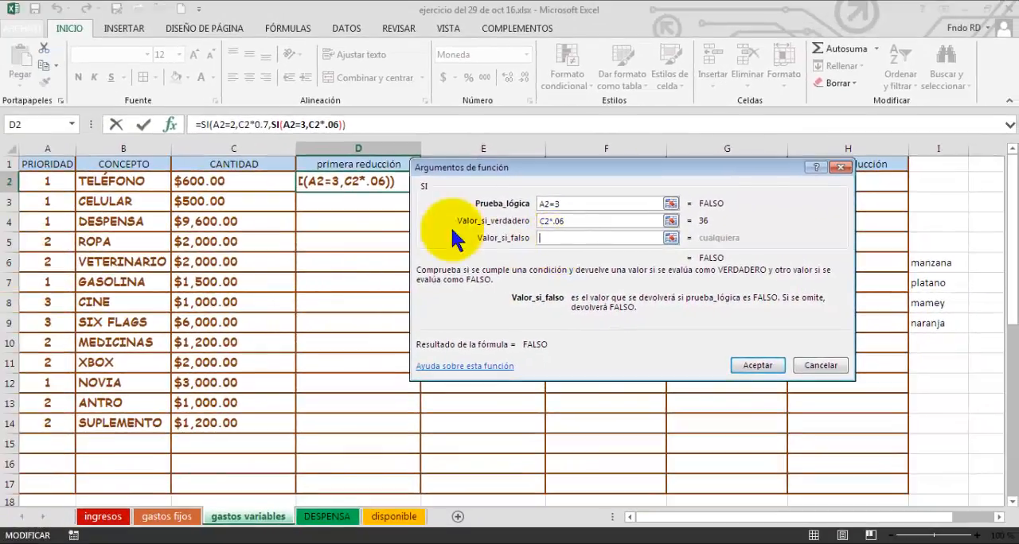
{"action": "left_click", "coordinate": [216, 184]}
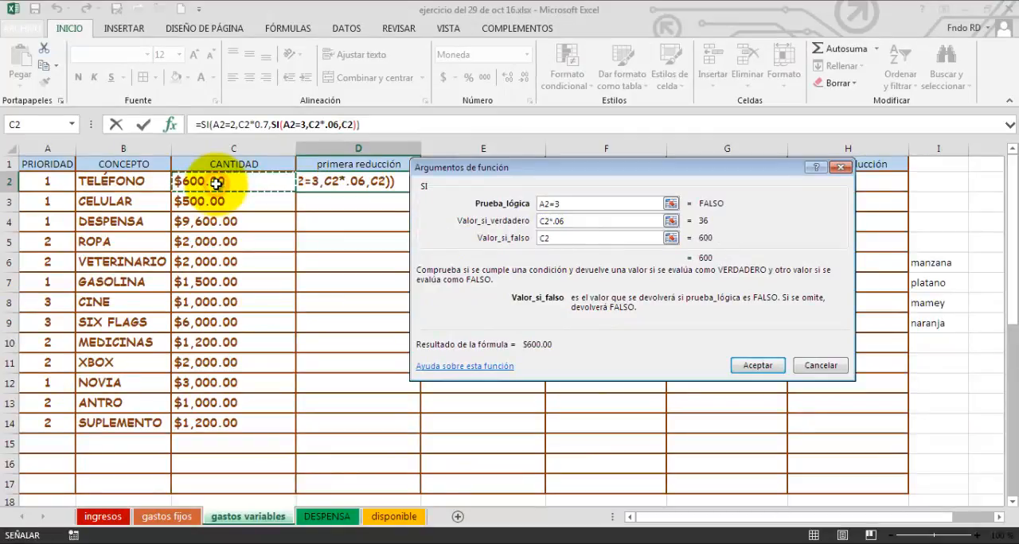
{"action": "left_click", "coordinate": [752, 368]}
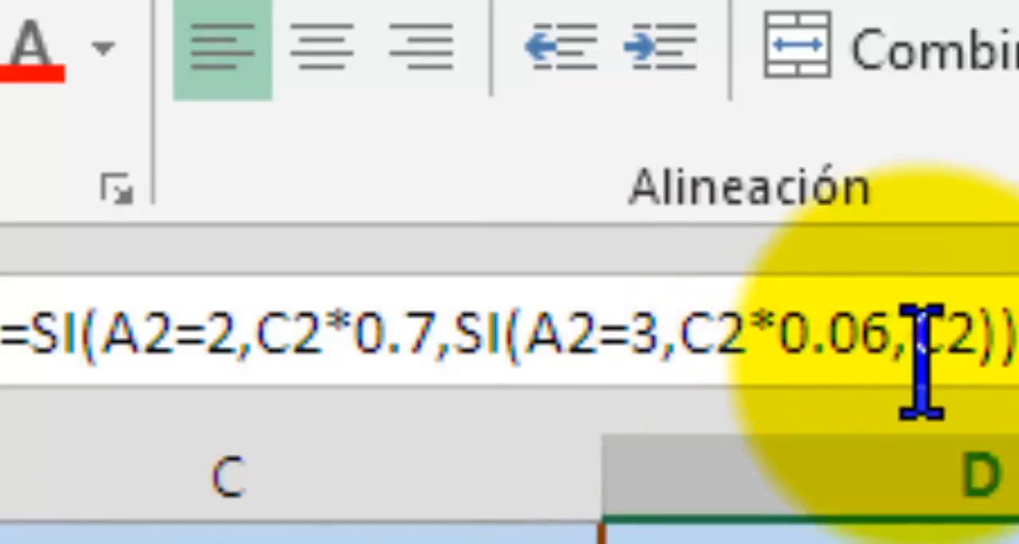
Correct the priority 3 multiplier in D2's formula to 0.6.
{"action": "left_click", "coordinate": [881, 348]}
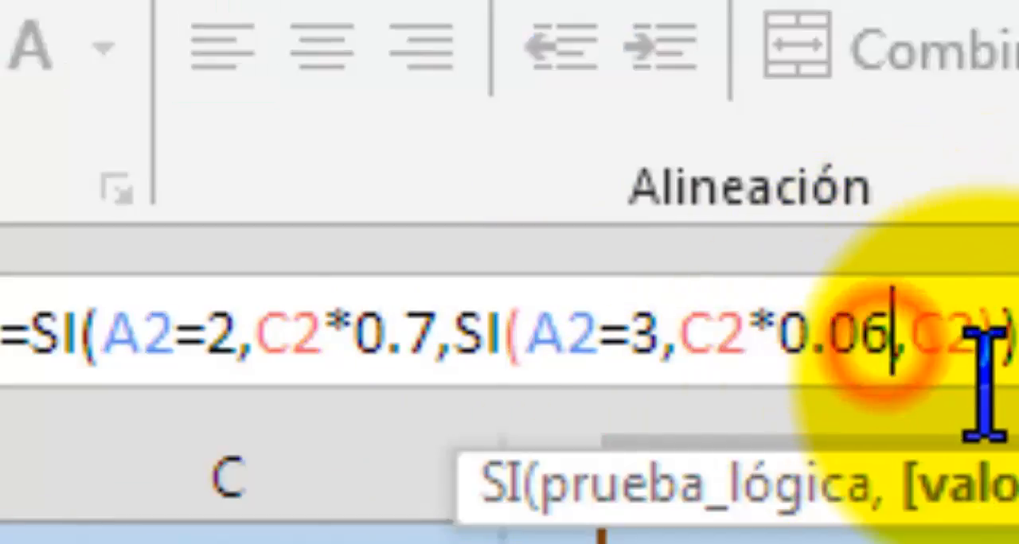
{"action": "left_click", "coordinate": [847, 351]}
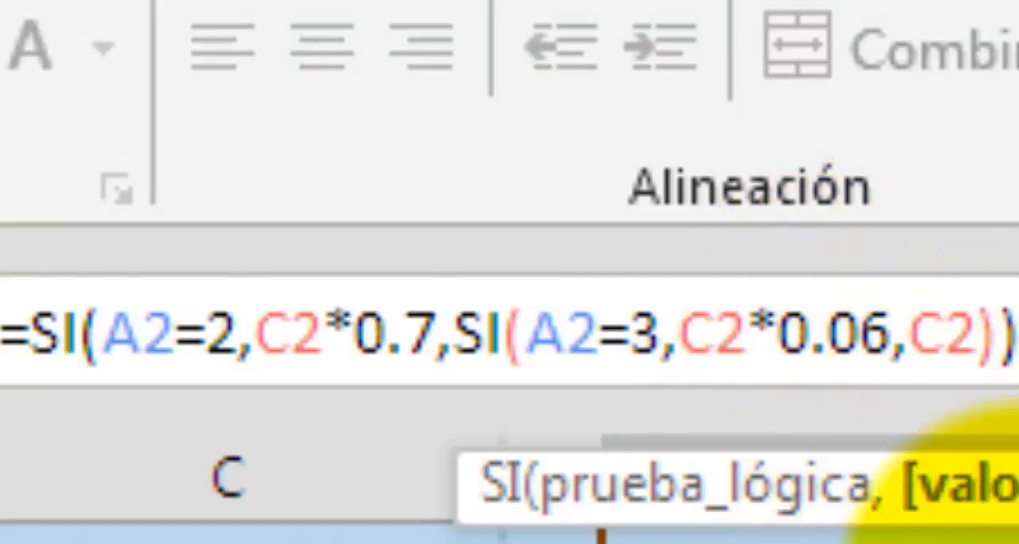
{"action": "key", "text": "BackSpace"}
{"action": "key", "text": "Return"}
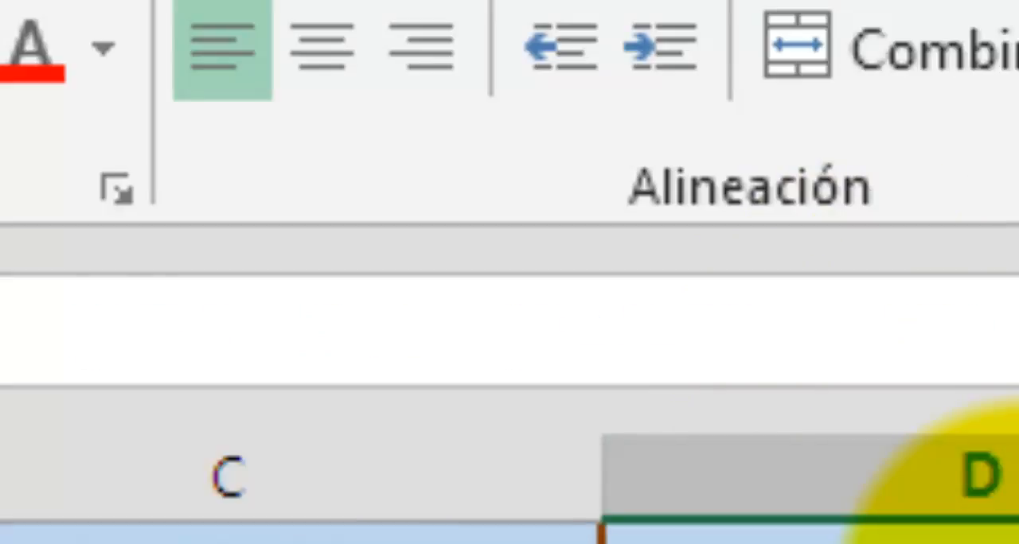
Fill the D2 reduction formula down through D14.
{"action": "left_click", "coordinate": [560, 480]}
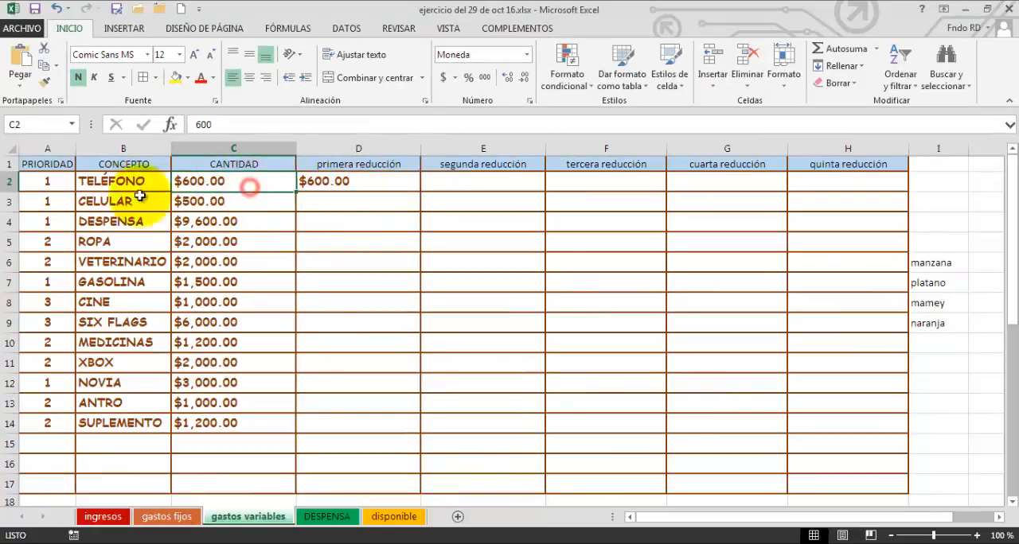
{"action": "left_click", "coordinate": [60, 185]}
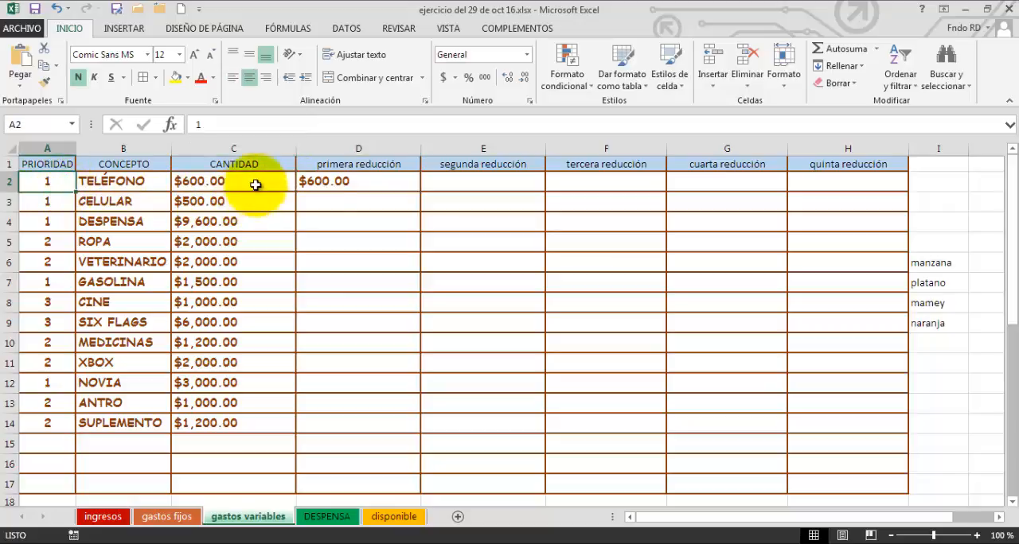
{"action": "left_click", "coordinate": [380, 185]}
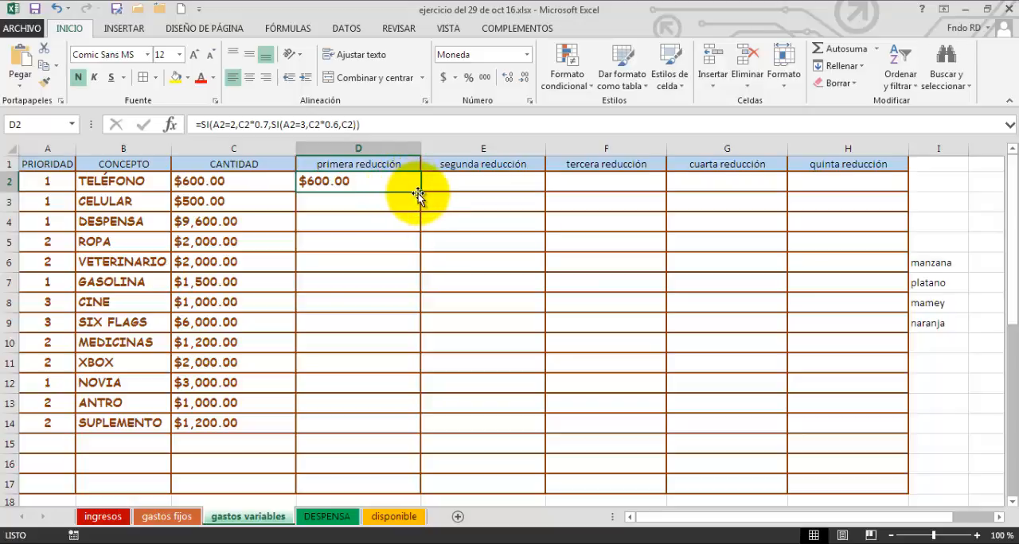
{"action": "left_click_drag", "start_coordinate": [420, 193], "coordinate": [405, 437]}
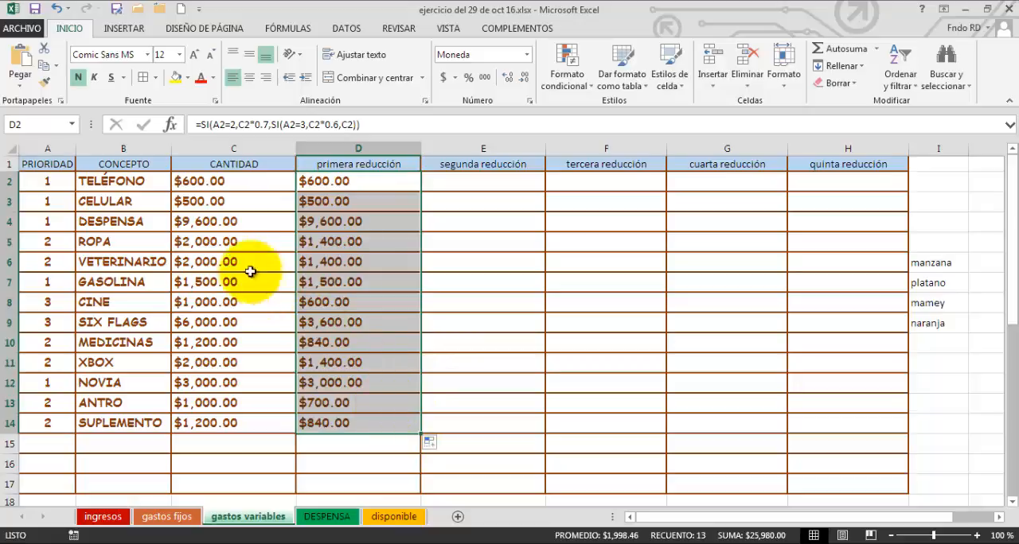
Check ROPA's priority, amount and first-reduction formula, and VETERINARIO's formula in the primera reducción column.
{"action": "left_click", "coordinate": [58, 241]}
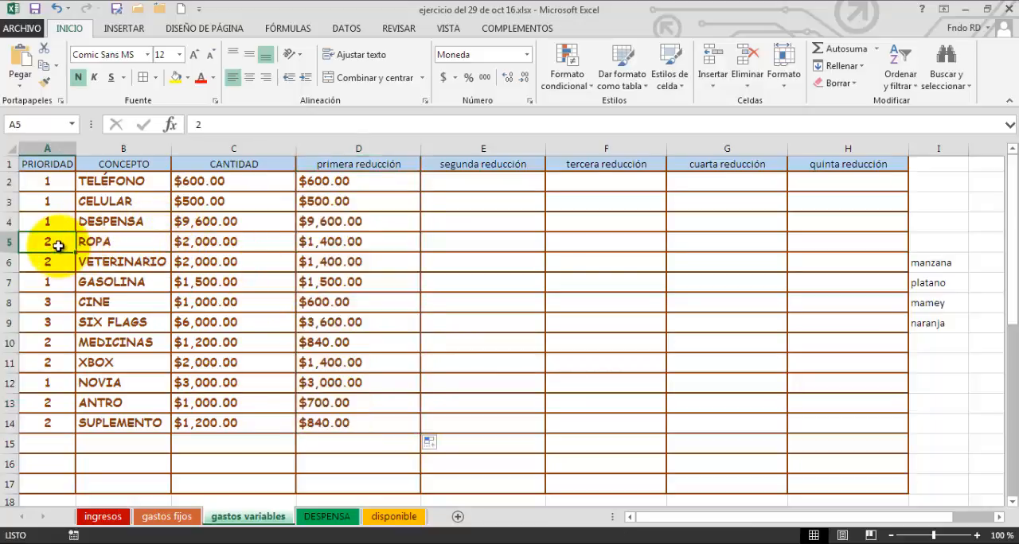
{"action": "left_click", "coordinate": [263, 239]}
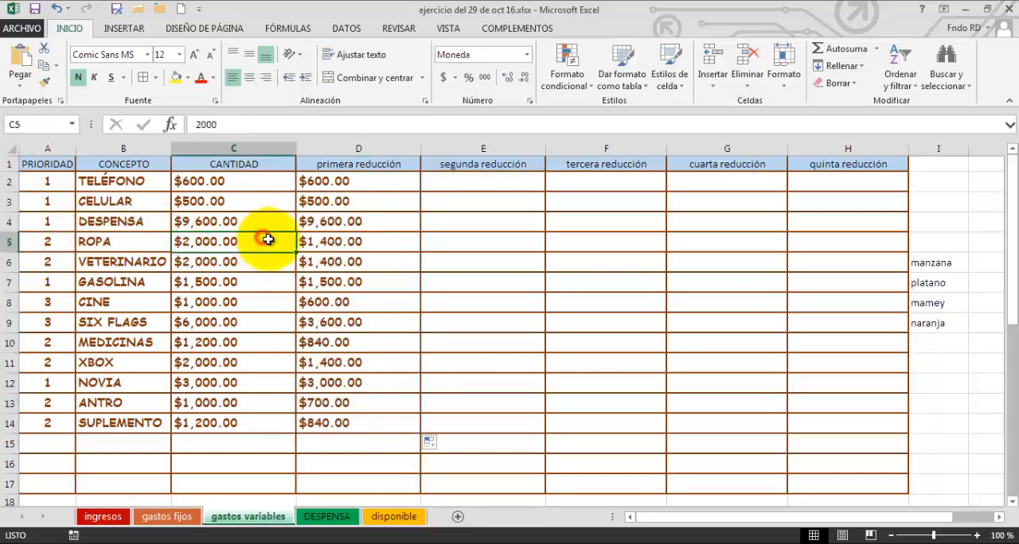
{"action": "left_click", "coordinate": [319, 244]}
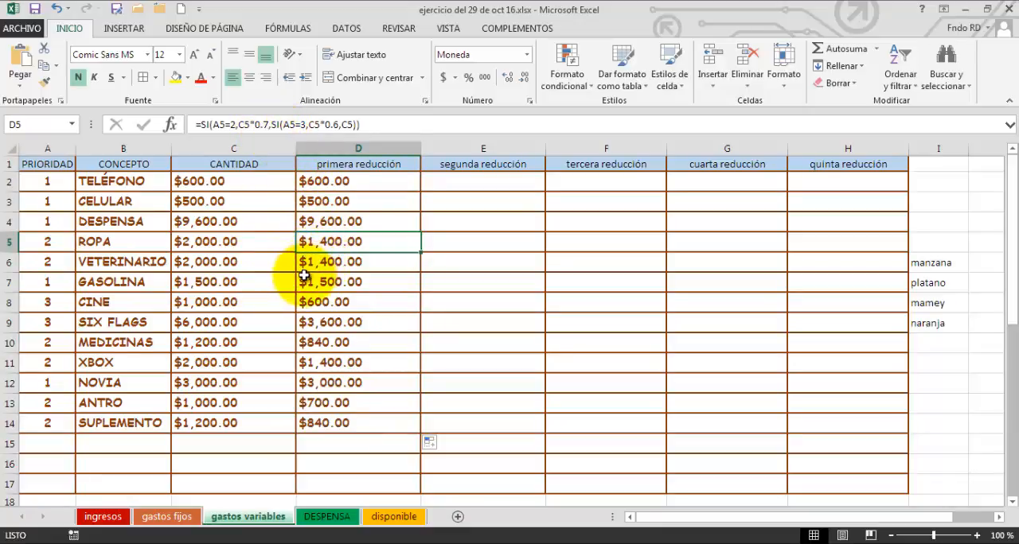
{"action": "left_click", "coordinate": [325, 264]}
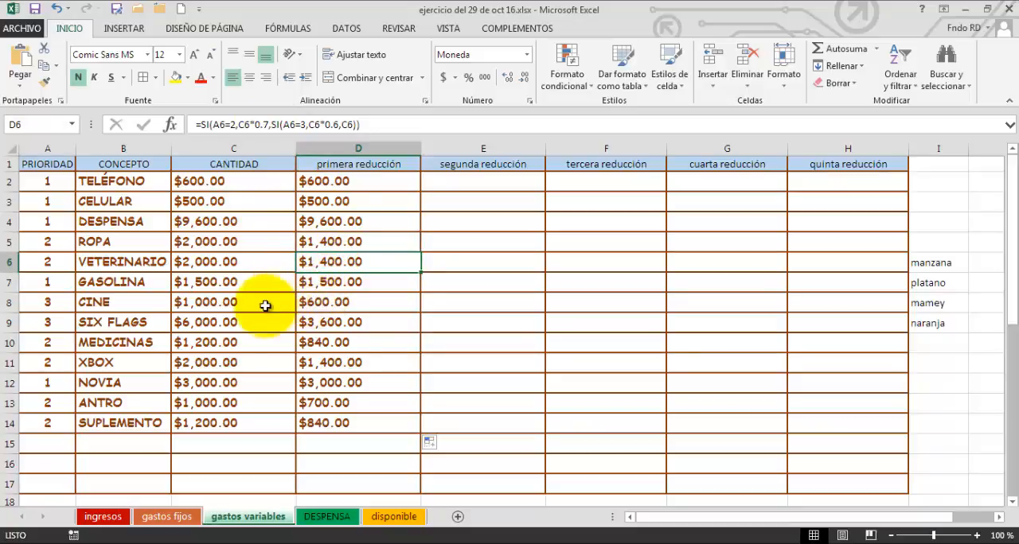
Check the primera reducción formulas for CINE and ANTRO, and copy the TOTAL formula from C20 into D20.
{"action": "left_click", "coordinate": [323, 303]}
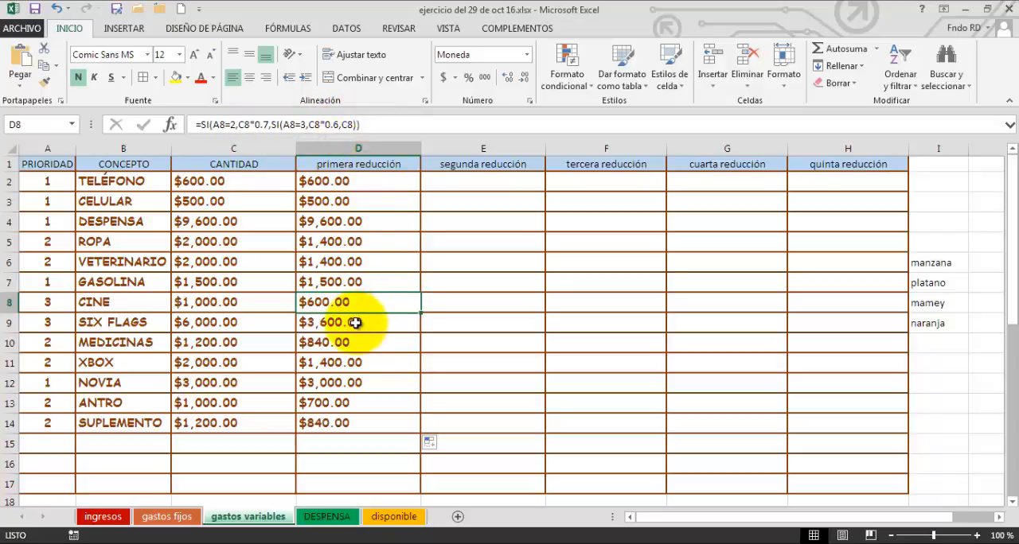
{"action": "left_click", "coordinate": [347, 410]}
{"action": "scroll", "coordinate": [343, 390], "scroll_direction": "down", "scroll_amount": 2}
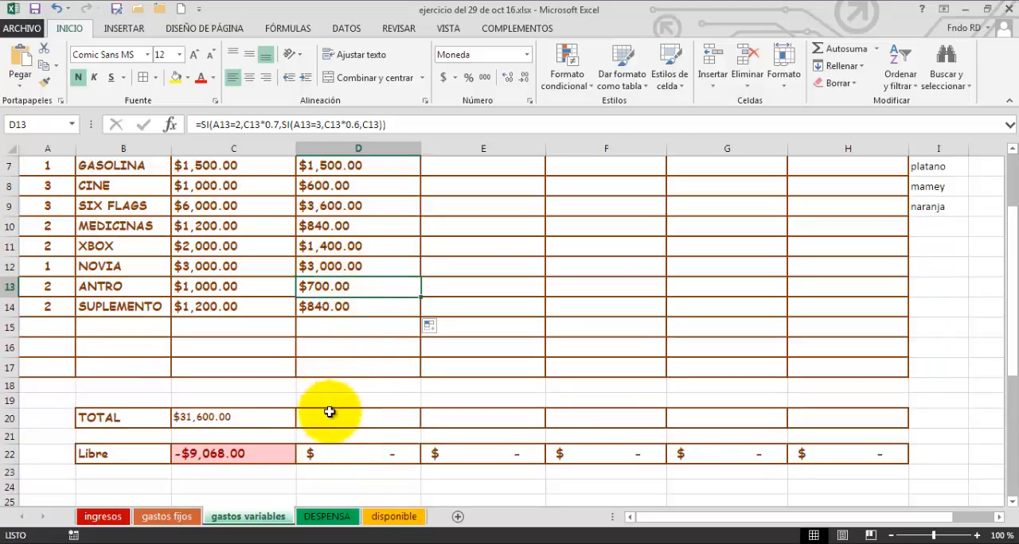
{"action": "left_click", "coordinate": [281, 422]}
{"action": "left_click_drag", "start_coordinate": [296, 430], "coordinate": [377, 432]}
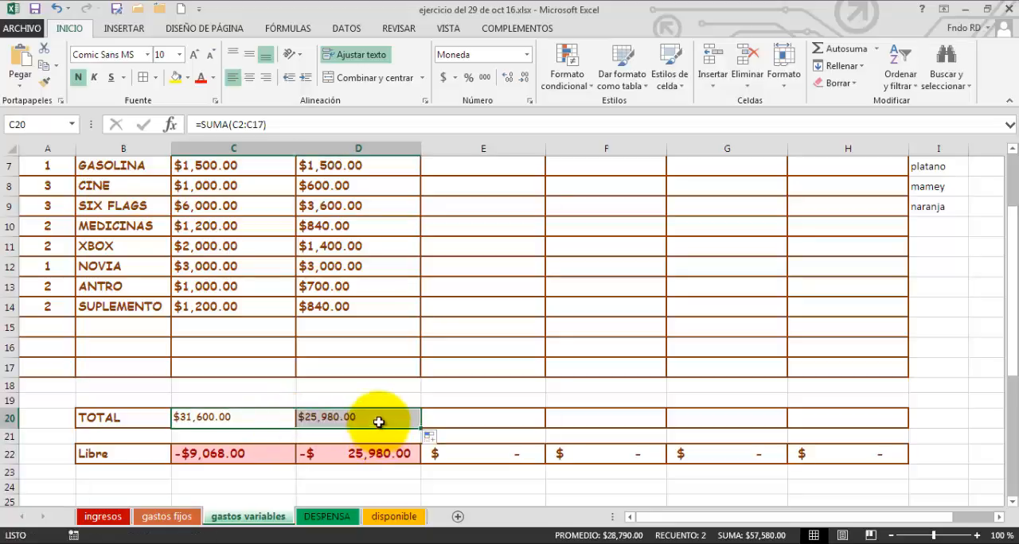
Check D20's SUMA formula and the range it covers in the primera reducción column, from D2 to D17.
{"action": "left_click", "coordinate": [379, 421]}
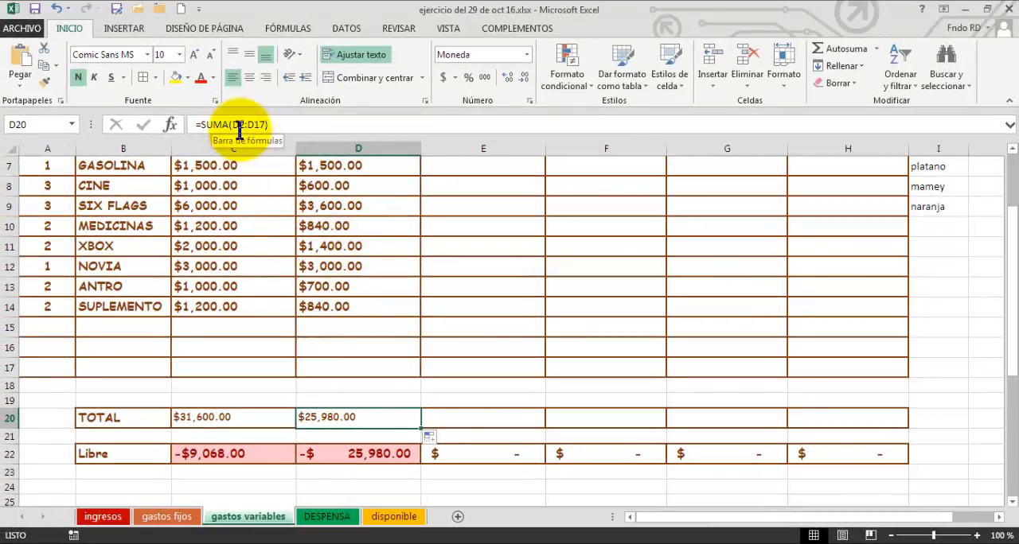
{"action": "scroll", "coordinate": [326, 211], "scroll_direction": "up", "scroll_amount": 2}
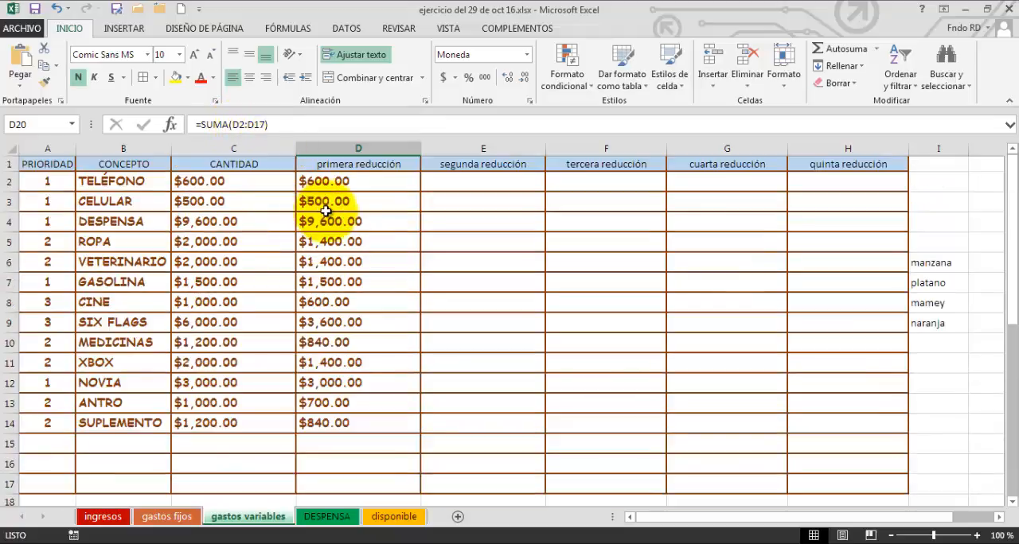
{"action": "left_click", "coordinate": [336, 185]}
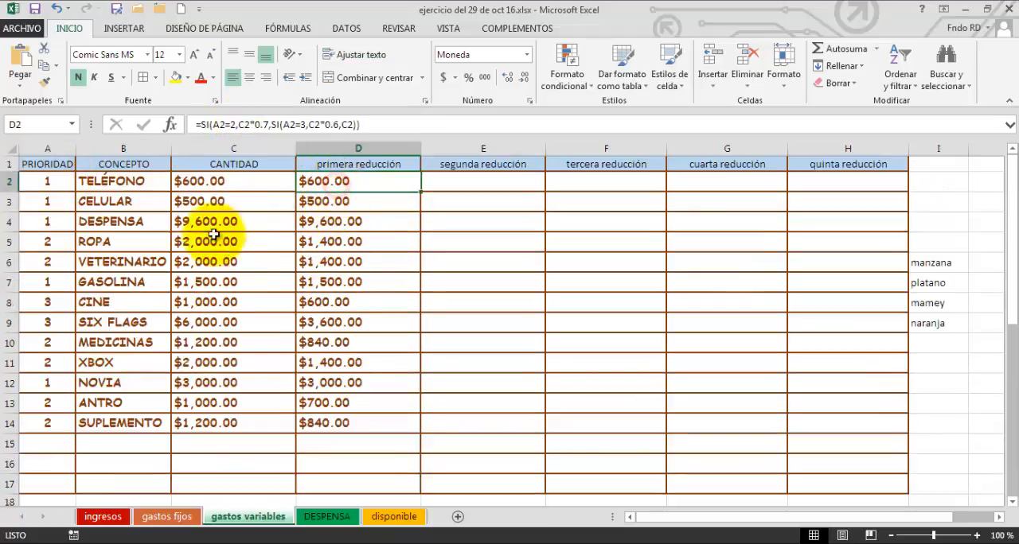
{"action": "left_click", "coordinate": [336, 485]}
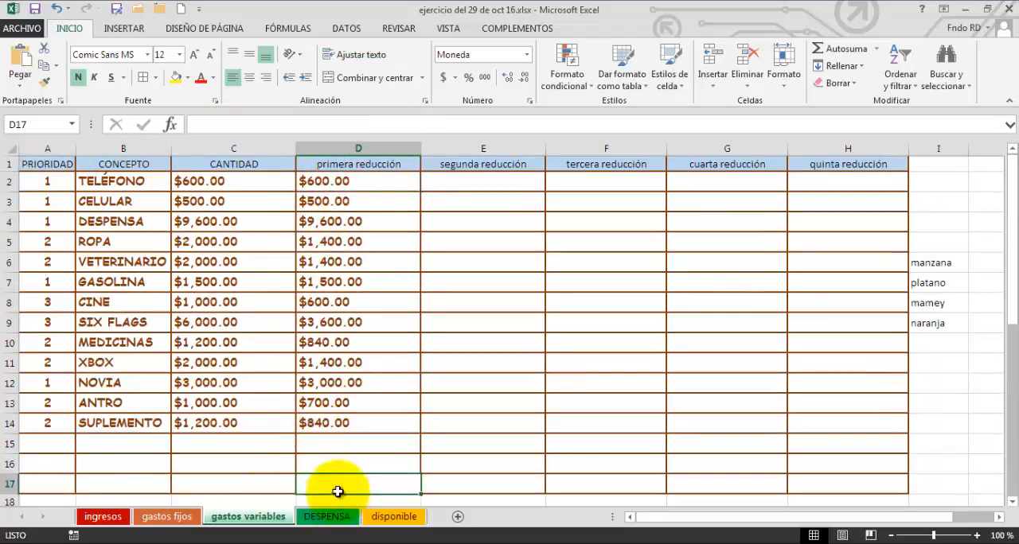
{"action": "scroll", "coordinate": [394, 379], "scroll_direction": "down", "scroll_amount": 1}
{"action": "scroll", "coordinate": [393, 379], "scroll_direction": "down", "scroll_amount": 1}
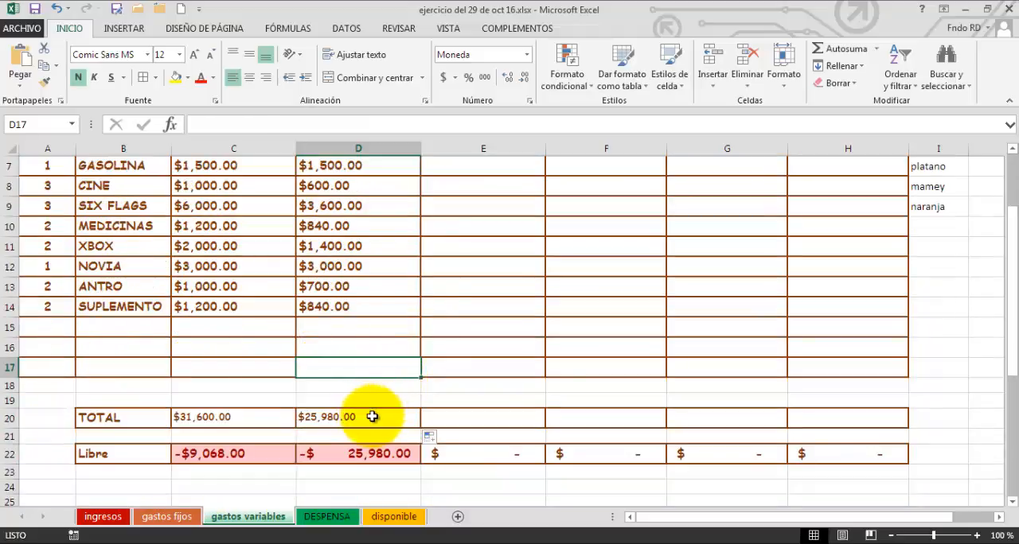
{"action": "left_click", "coordinate": [371, 416]}
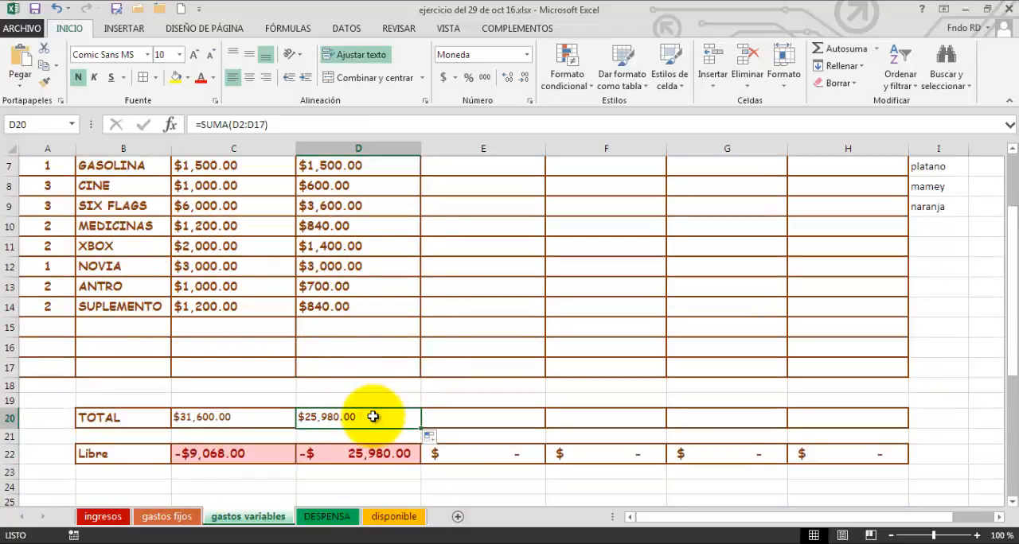
Compare the sheet references in the Libre formulas of C22 and D22.
{"action": "left_click", "coordinate": [266, 460]}
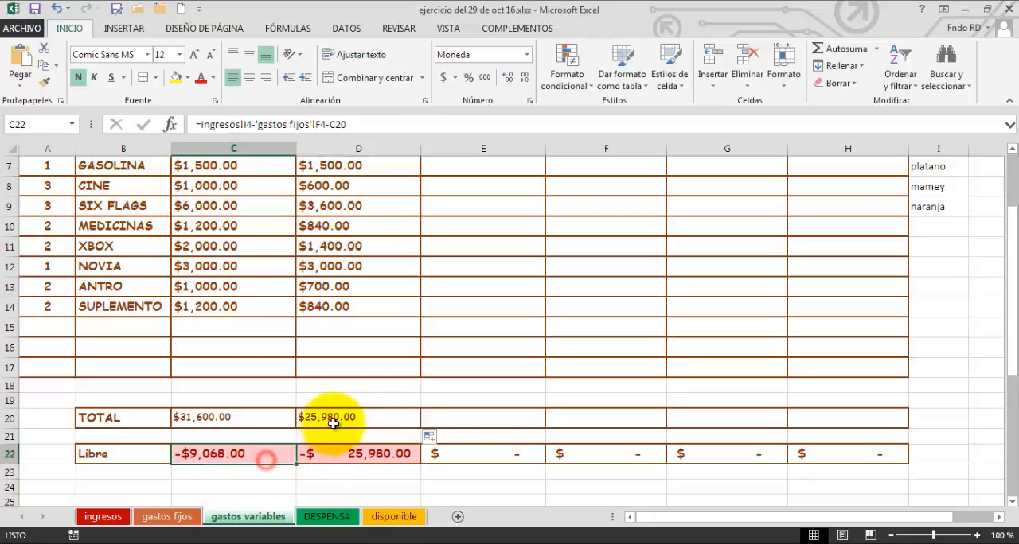
{"action": "left_click", "coordinate": [261, 420]}
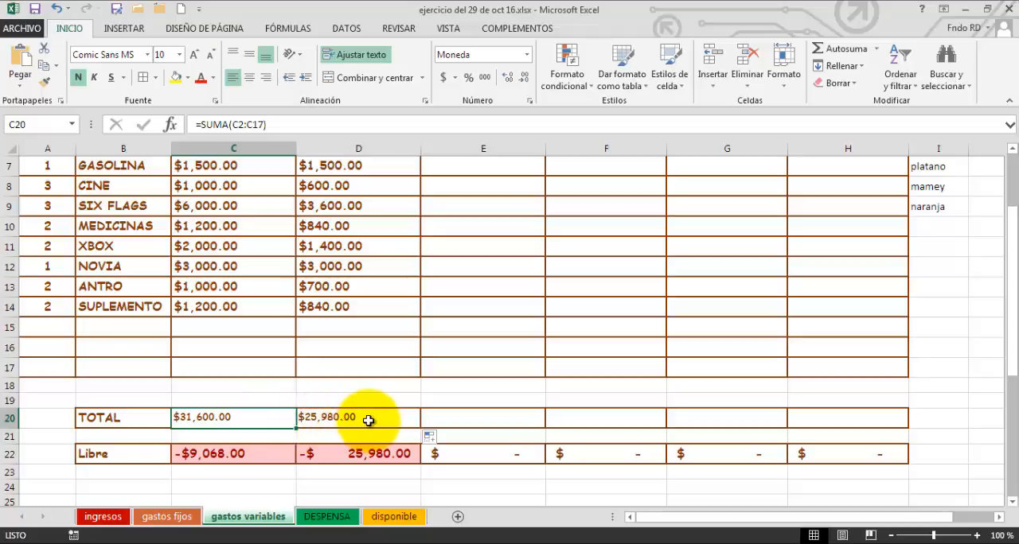
{"action": "left_click", "coordinate": [245, 451]}
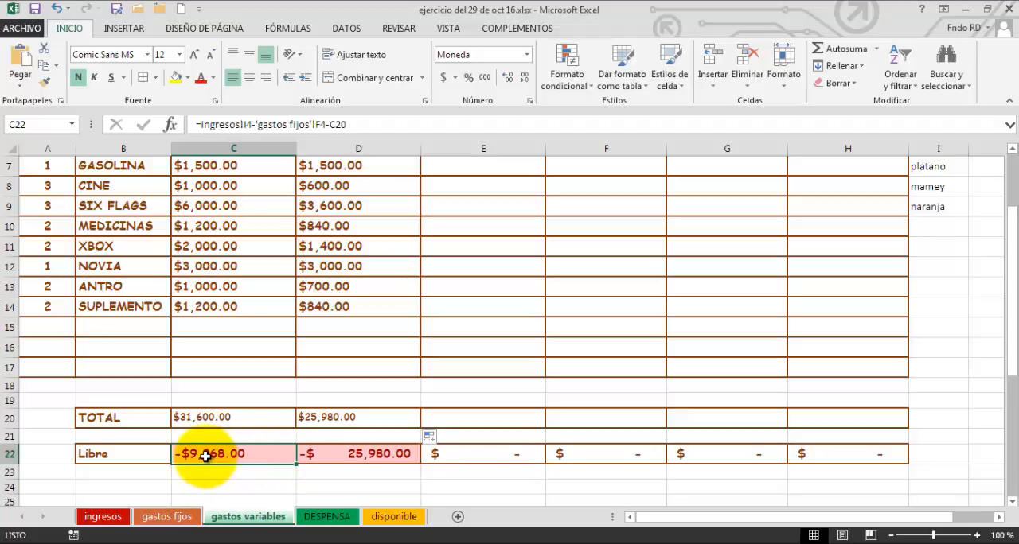
{"action": "left_click", "coordinate": [331, 457]}
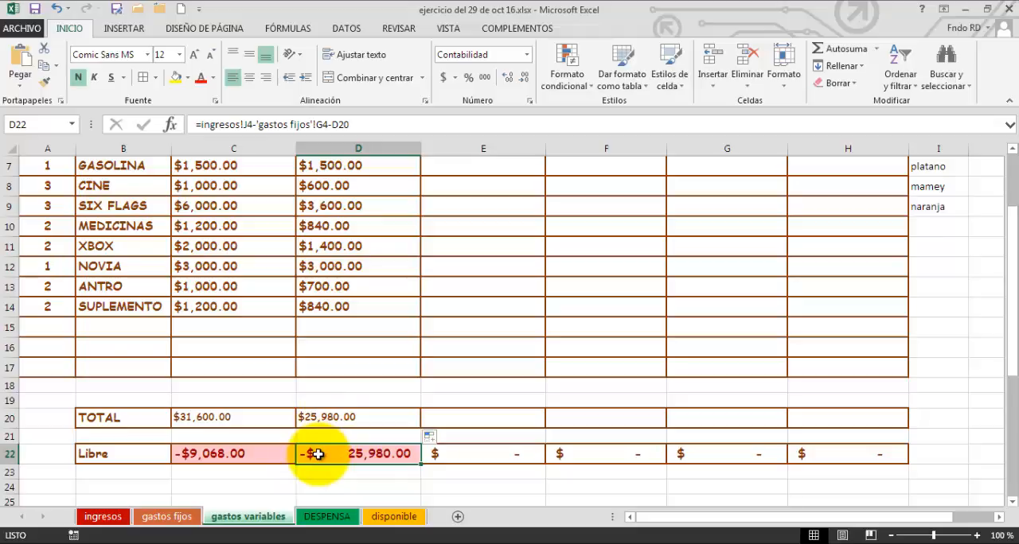
{"action": "double_click", "coordinate": [318, 454]}
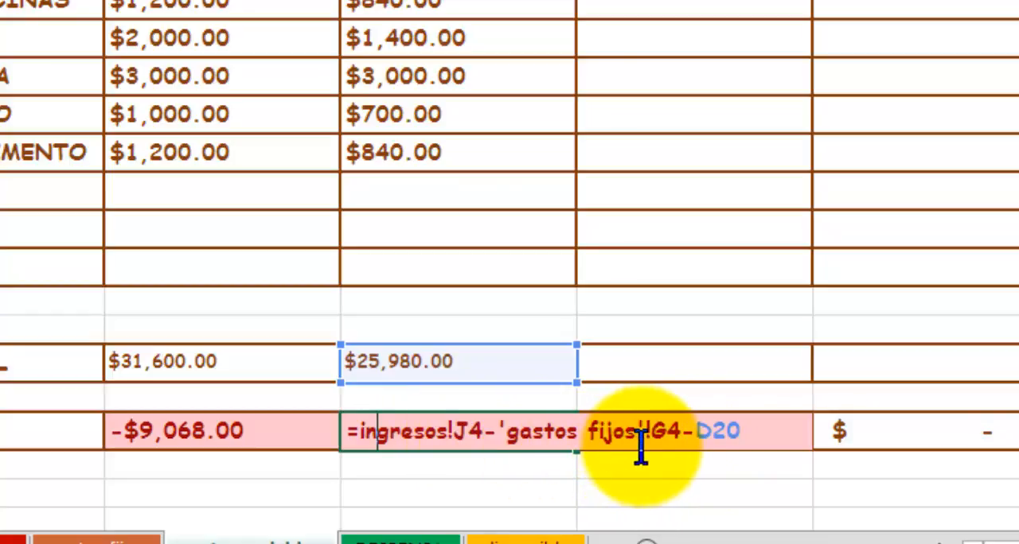
{"action": "left_click", "coordinate": [270, 434]}
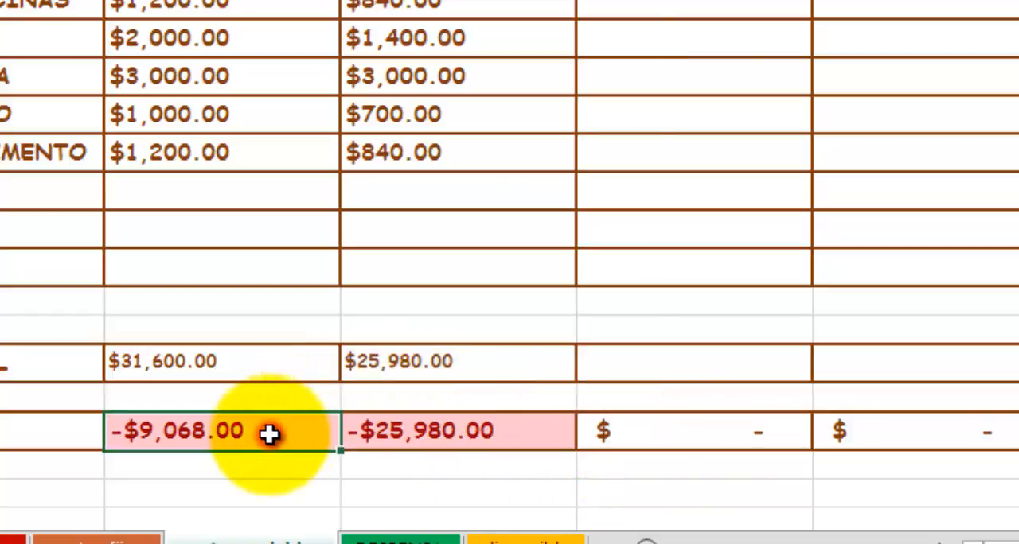
{"action": "double_click", "coordinate": [270, 434]}
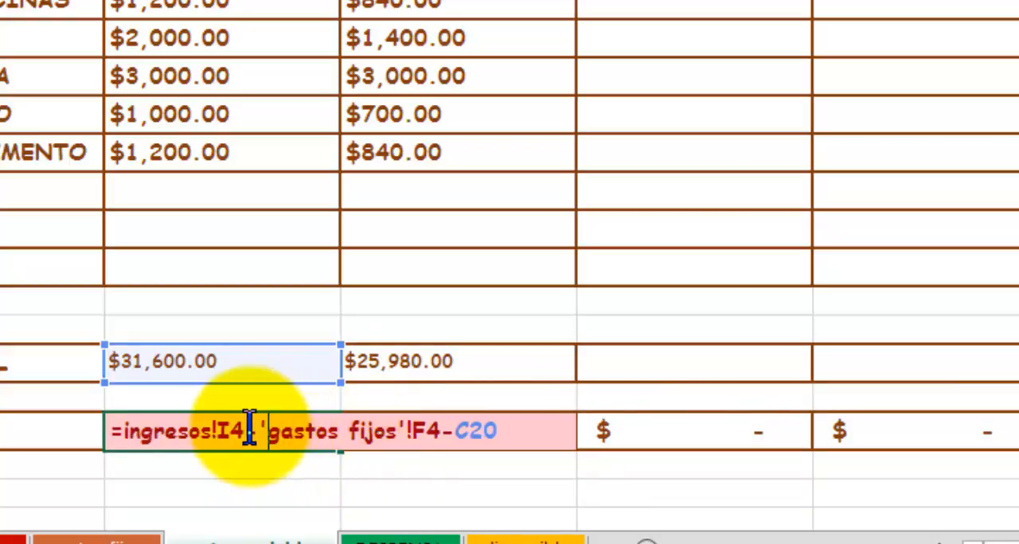
{"action": "left_click", "coordinate": [652, 432]}
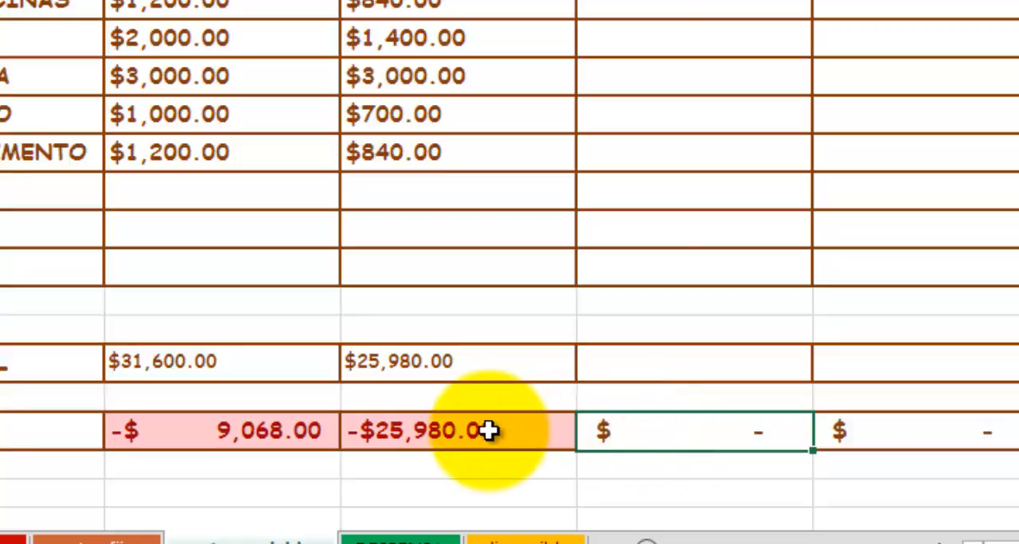
{"action": "double_click", "coordinate": [487, 431]}
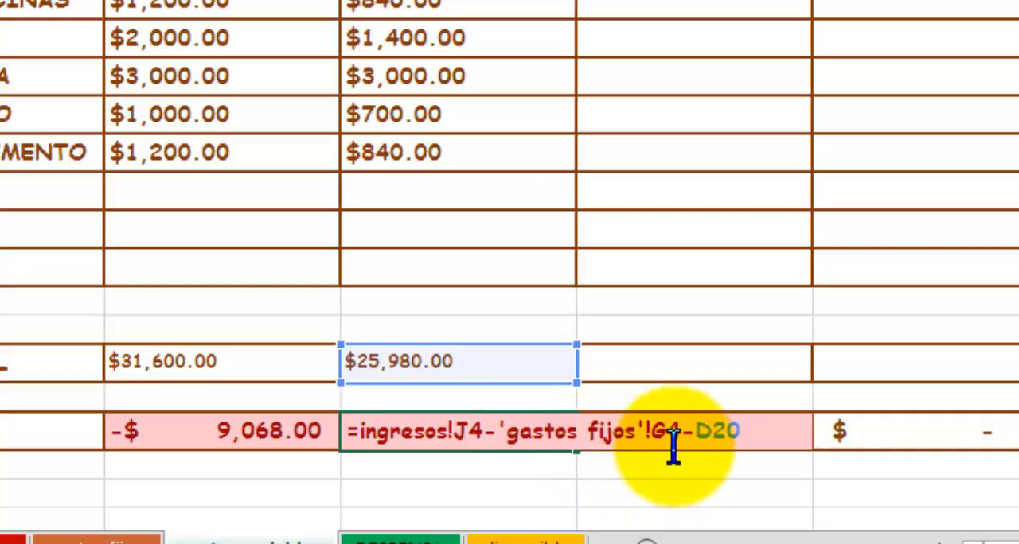
{"action": "left_click", "coordinate": [483, 430]}
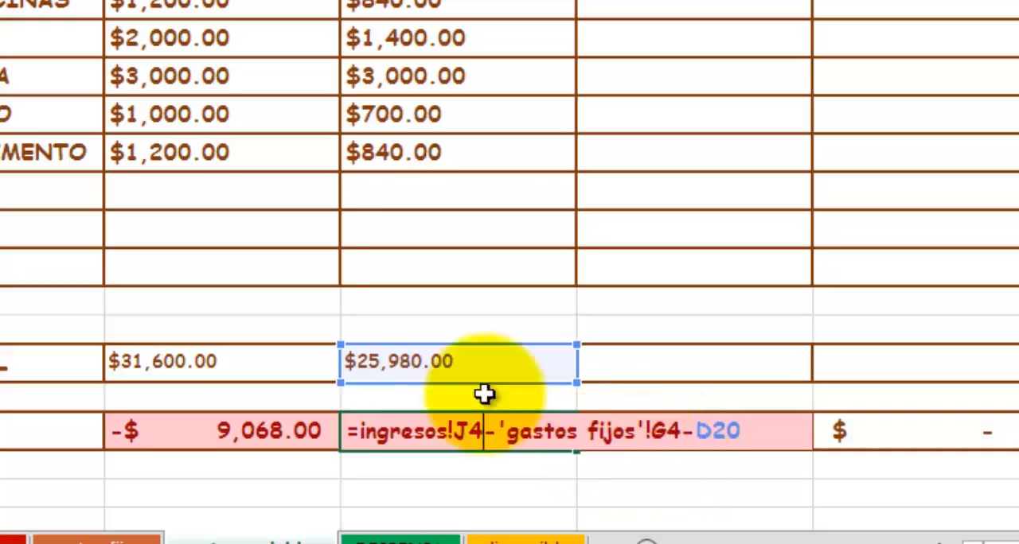
Make the ingresos I4 and gastos fijos F4 references absolute in C22's Libre formula, keeping C20 relative.
{"action": "left_click", "coordinate": [283, 432]}
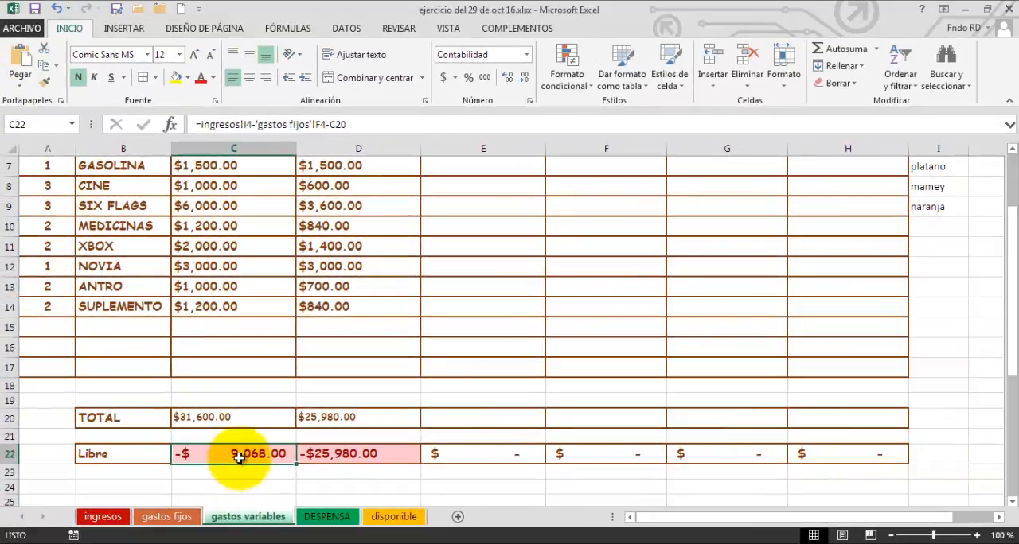
{"action": "double_click", "coordinate": [248, 126]}
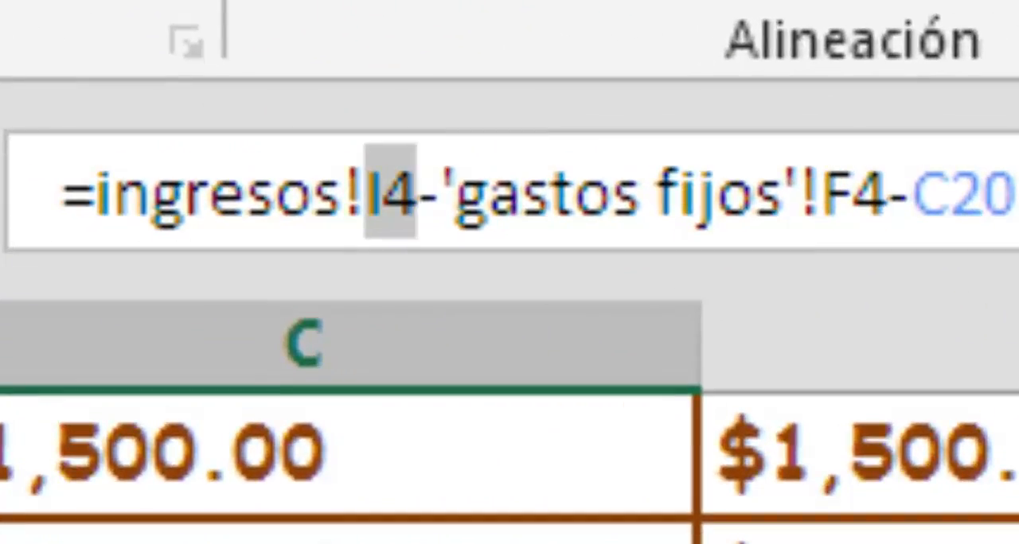
{"action": "key", "text": "F4"}
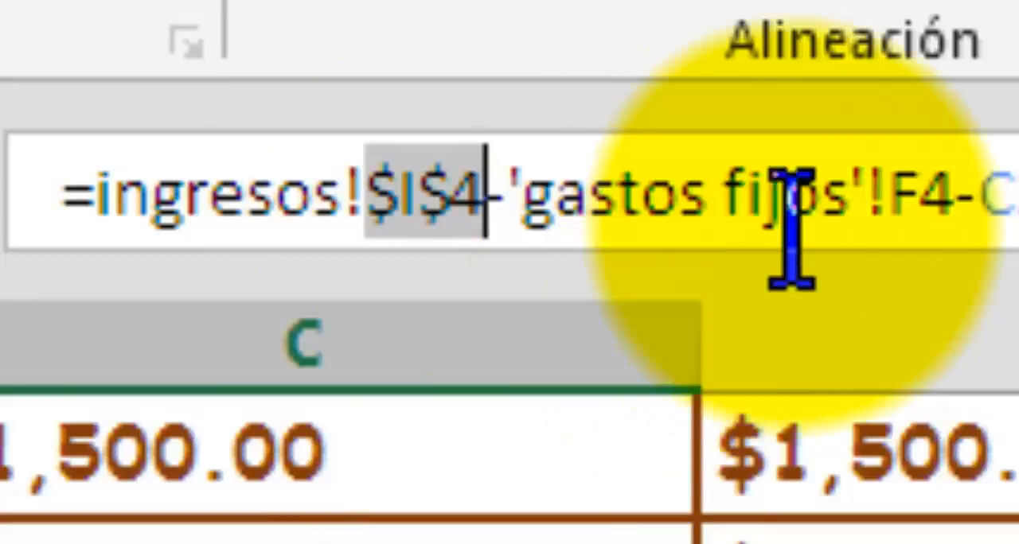
{"action": "left_click", "coordinate": [929, 185]}
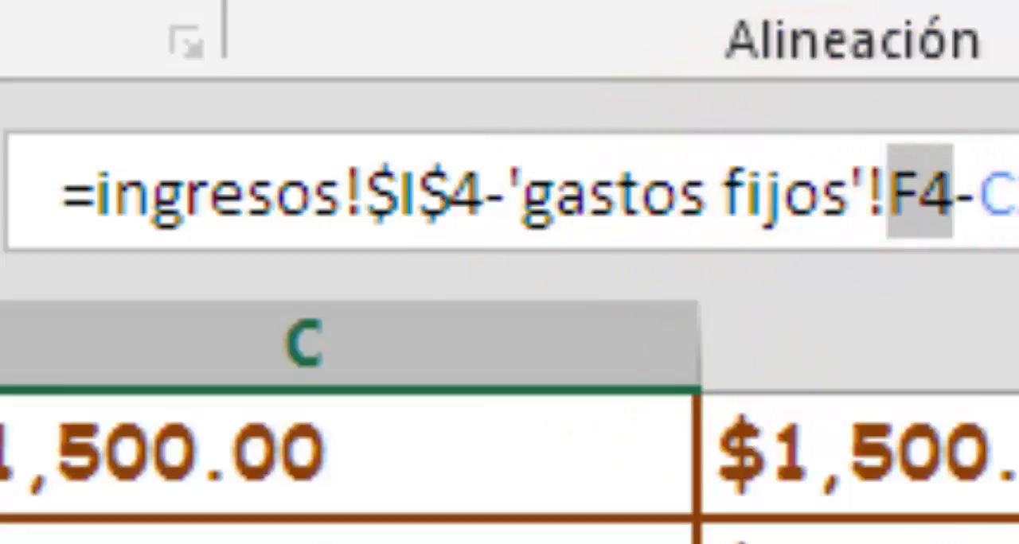
{"action": "key", "text": "F4"}
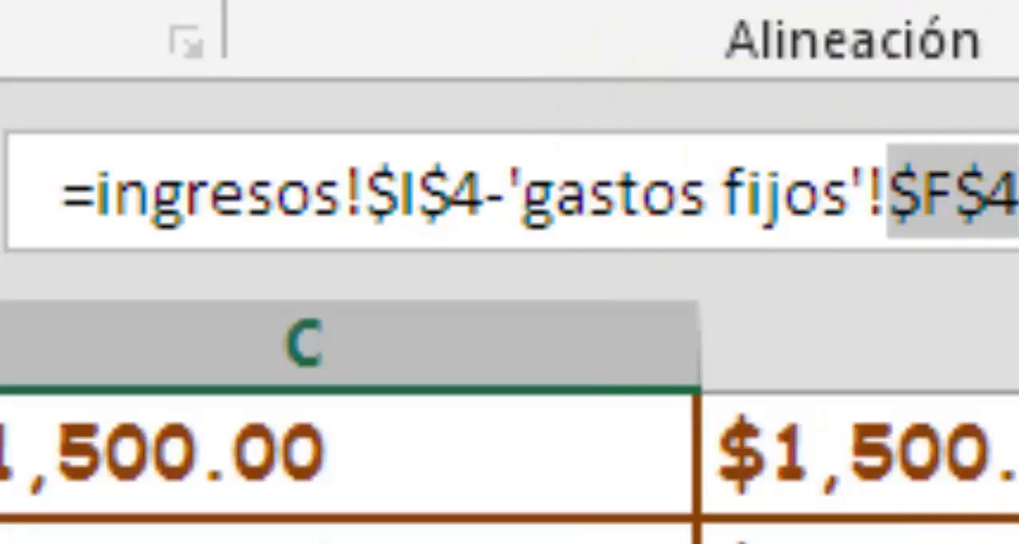
{"action": "key", "text": "Return"}
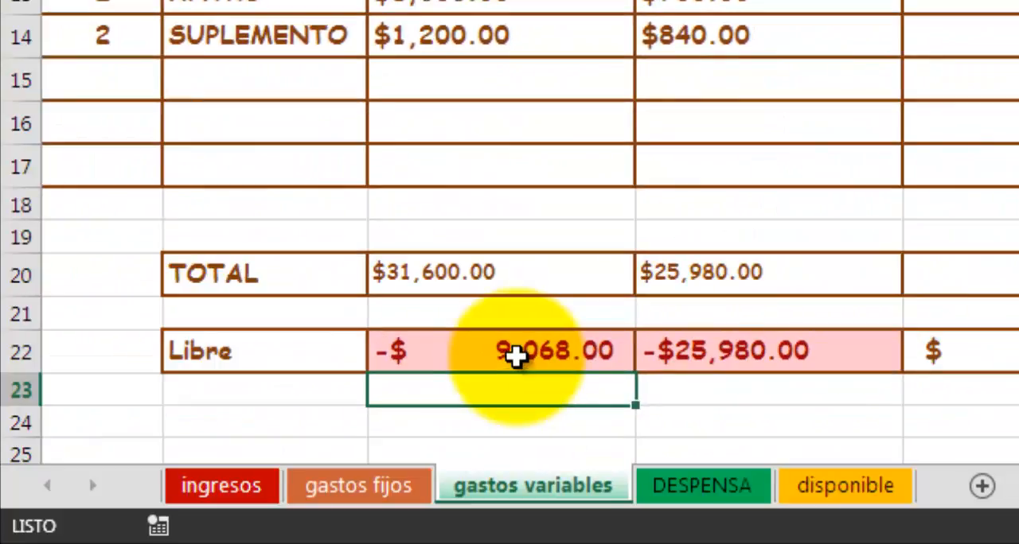
Fill the Libre formula from C22 across row 22 through H22.
{"action": "left_click", "coordinate": [516, 357]}
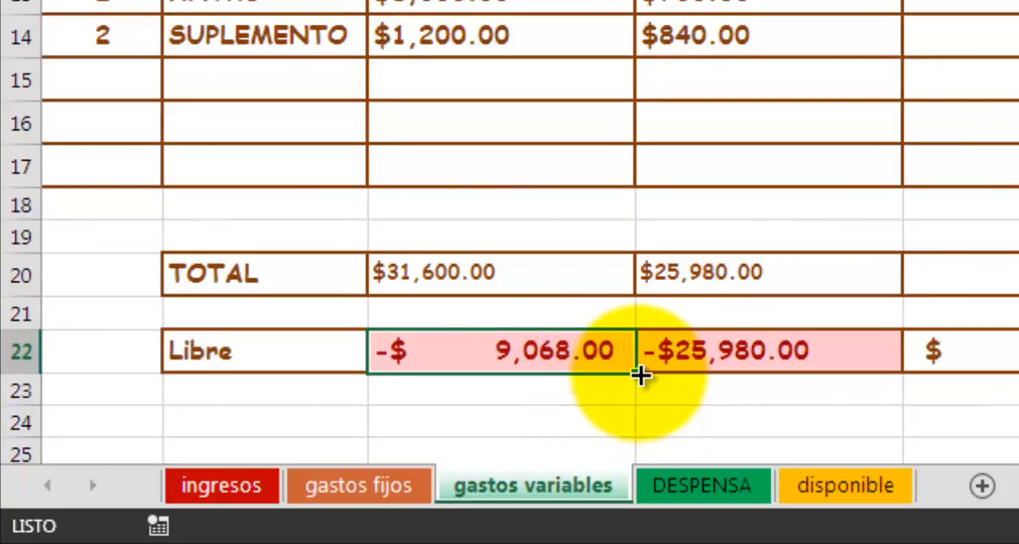
{"action": "left_click_drag", "start_coordinate": [639, 375], "coordinate": [955, 372]}
{"action": "left_click", "coordinate": [737, 351]}
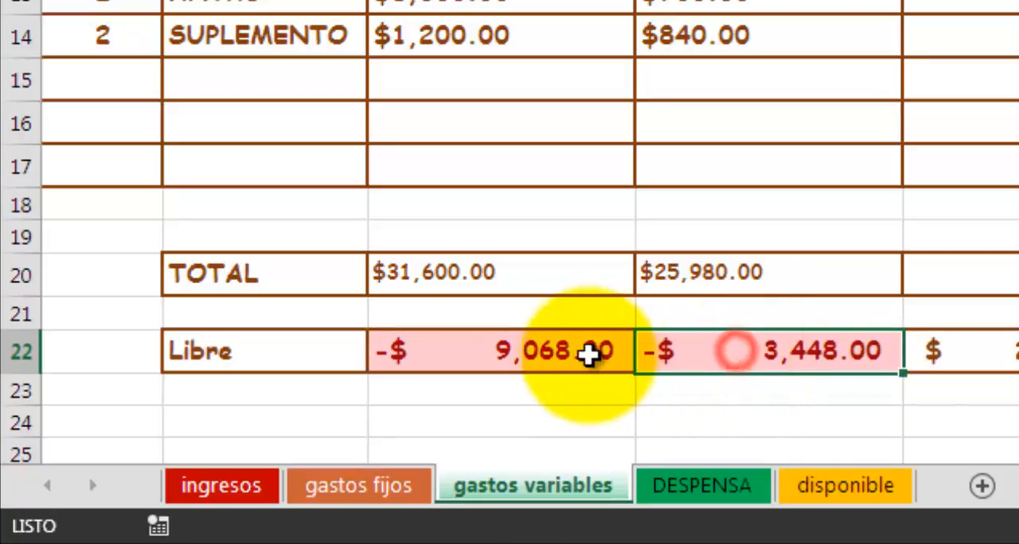
Compare the Libre amounts in C22 and D22, and check D20's total and the formulas in D22 and E22.
{"action": "left_click", "coordinate": [588, 355]}
{"action": "left_click", "coordinate": [729, 359]}
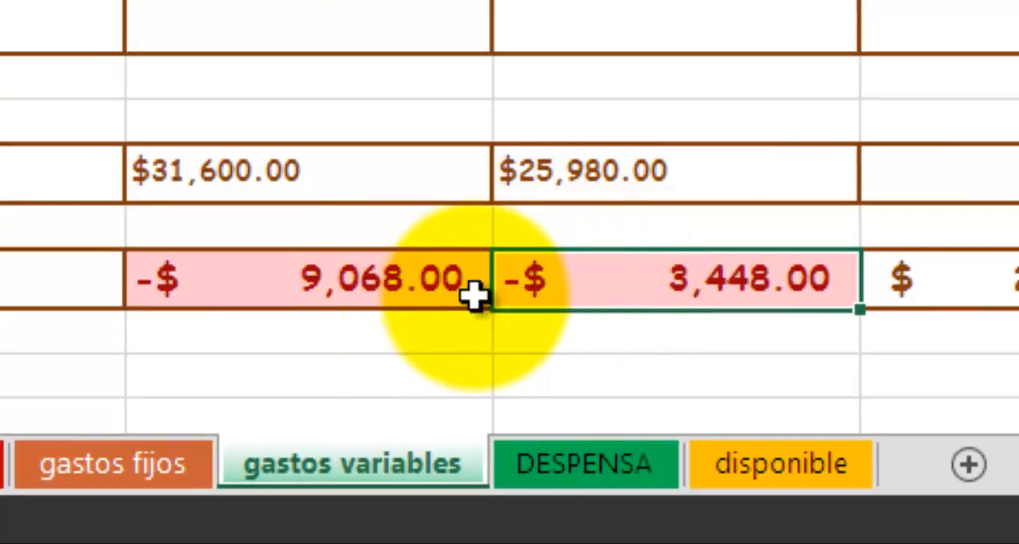
{"action": "left_click", "coordinate": [625, 289]}
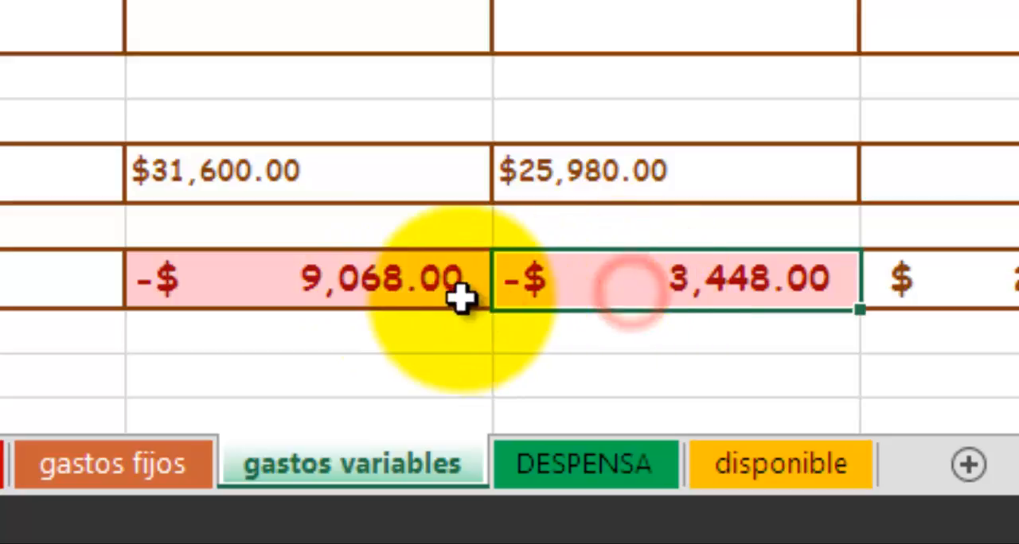
{"action": "left_click", "coordinate": [404, 276]}
{"action": "left_click", "coordinate": [599, 280]}
{"action": "left_click", "coordinate": [667, 172]}
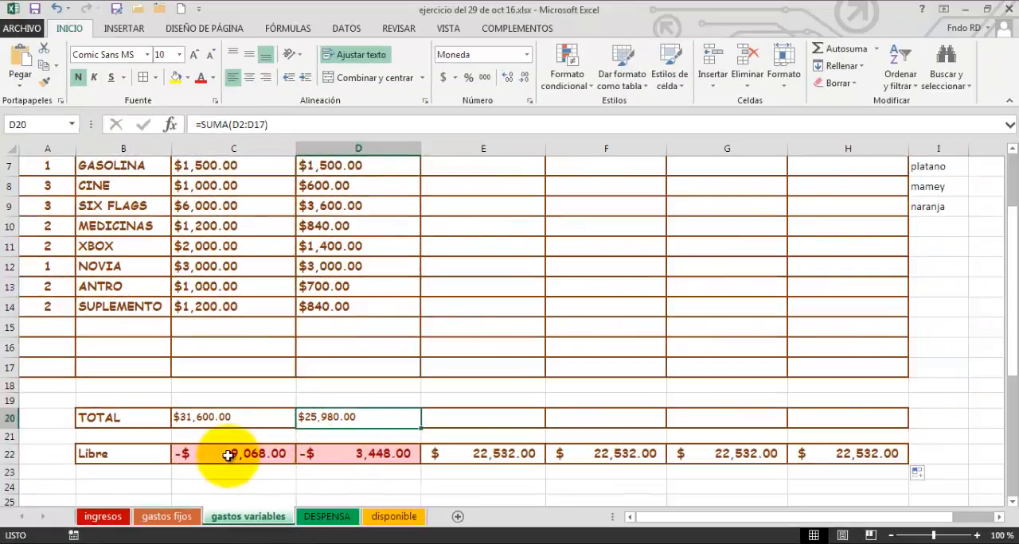
{"action": "left_click", "coordinate": [329, 456]}
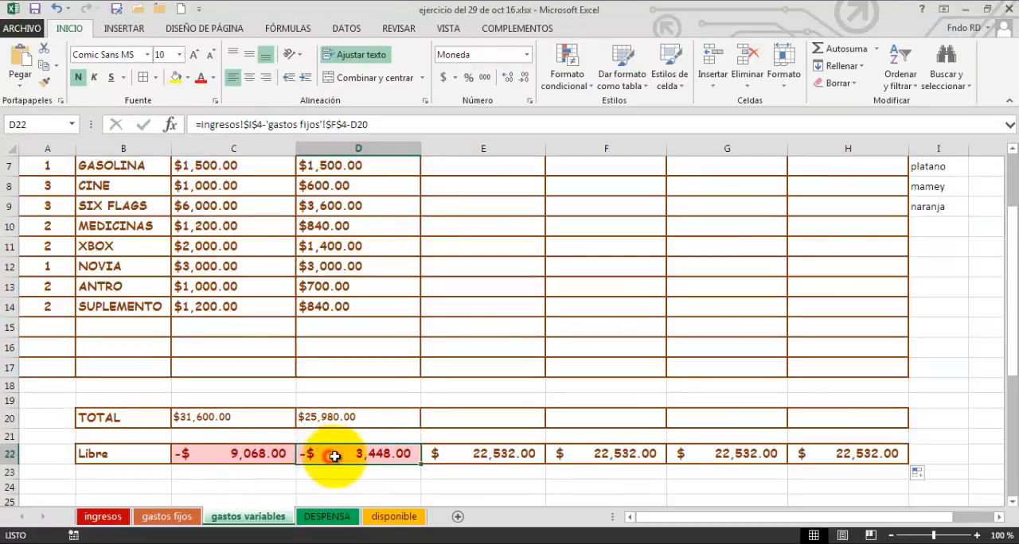
{"action": "left_click", "coordinate": [459, 456]}
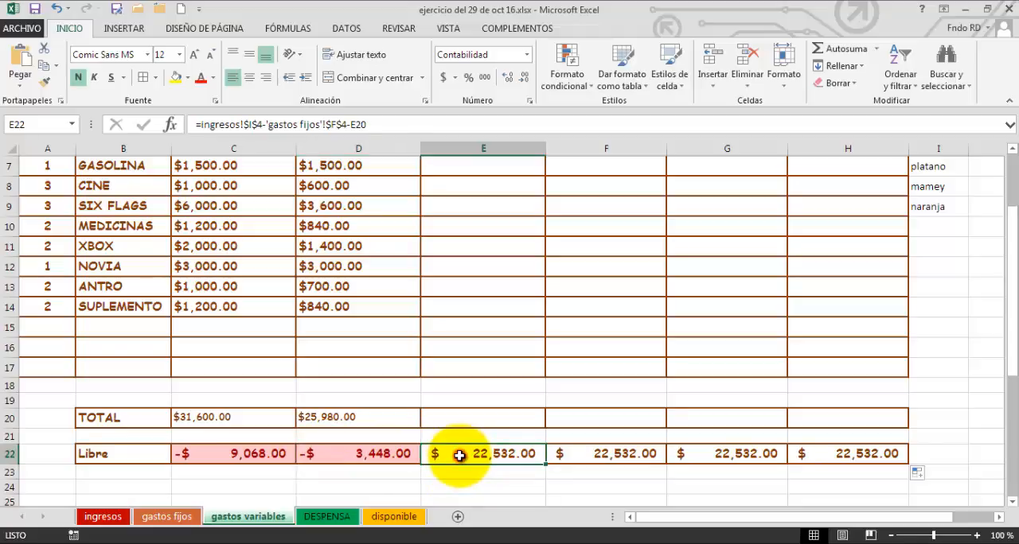
Review the reduction columns and Libre row, and look at the ingresos and gastos fijos sheets.
{"action": "scroll", "coordinate": [461, 451], "scroll_direction": "up", "scroll_amount": 2}
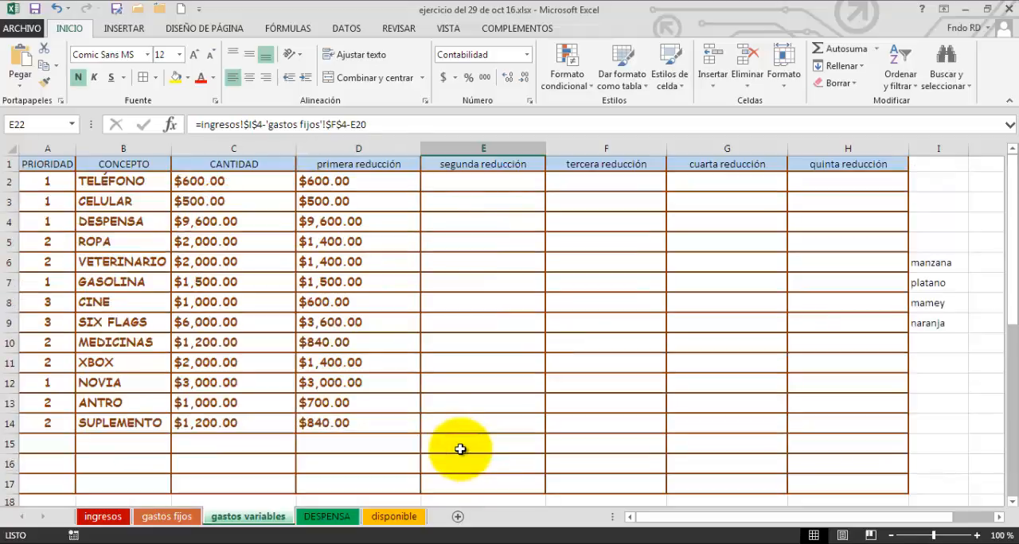
{"action": "scroll", "coordinate": [460, 449], "scroll_direction": "down", "scroll_amount": 3}
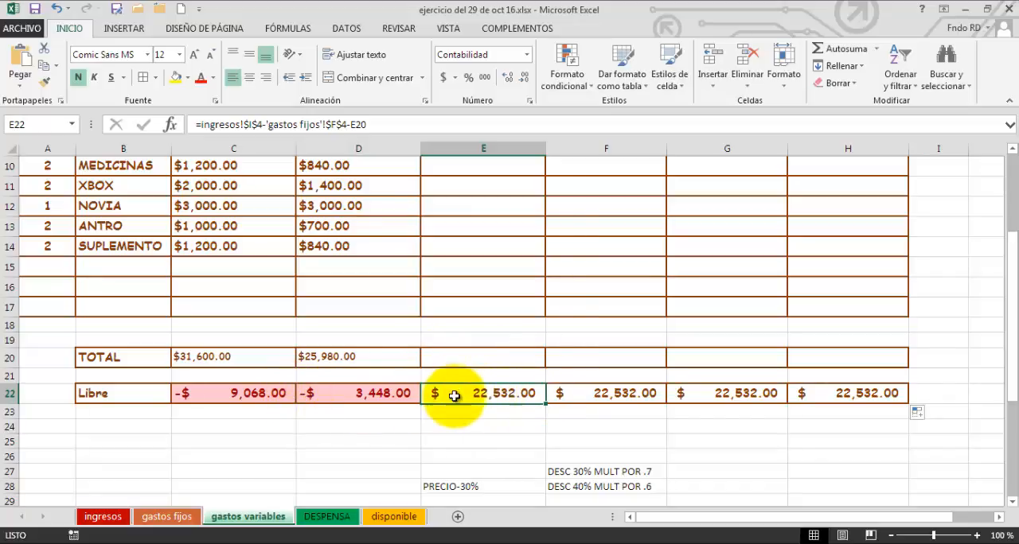
{"action": "left_click", "coordinate": [104, 517]}
{"action": "left_click", "coordinate": [153, 521]}
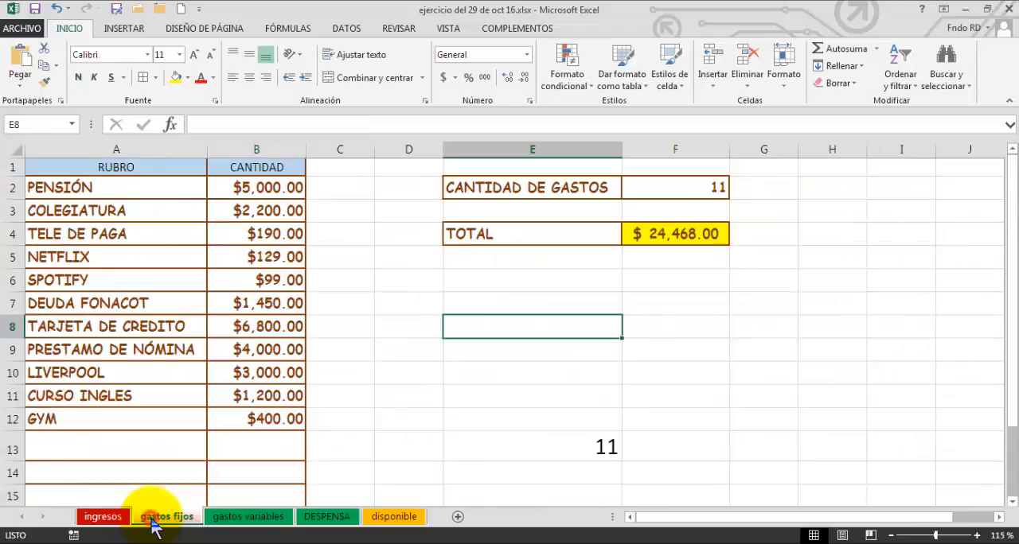
Return to the gastos variables sheet and review the empty segunda reducción column against the TOTAL and Libre rows.
{"action": "left_click", "coordinate": [241, 521]}
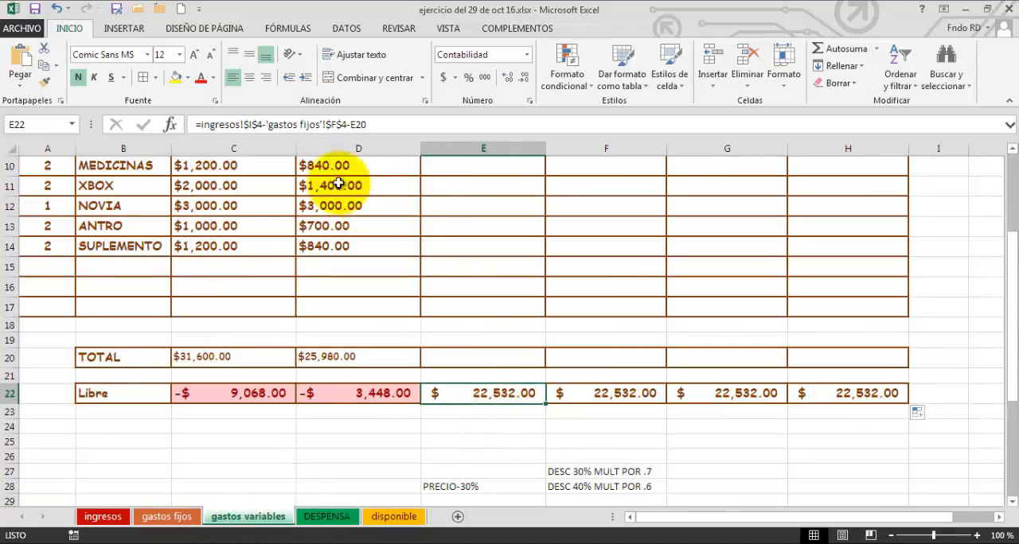
{"action": "scroll", "coordinate": [477, 305], "scroll_direction": "up", "scroll_amount": 3}
{"action": "left_click", "coordinate": [483, 303]}
{"action": "scroll", "coordinate": [474, 291], "scroll_direction": "down", "scroll_amount": 3}
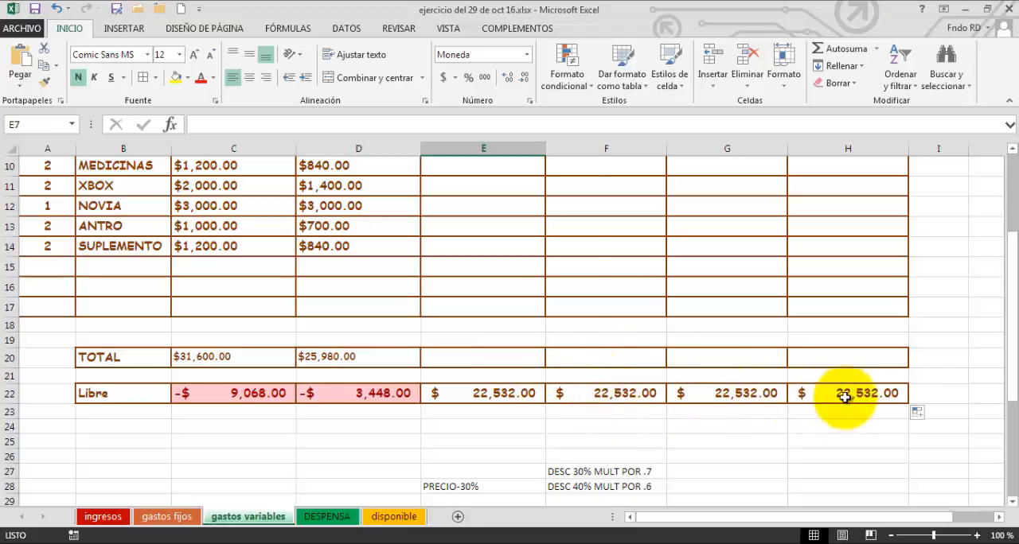
{"action": "left_click", "coordinate": [487, 359]}
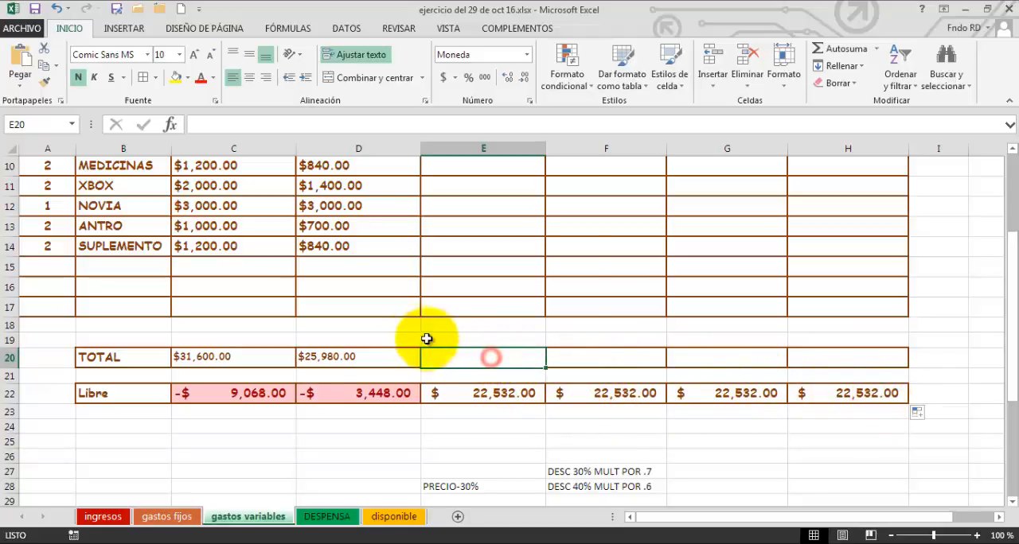
{"action": "scroll", "coordinate": [414, 326], "scroll_direction": "up", "scroll_amount": 3}
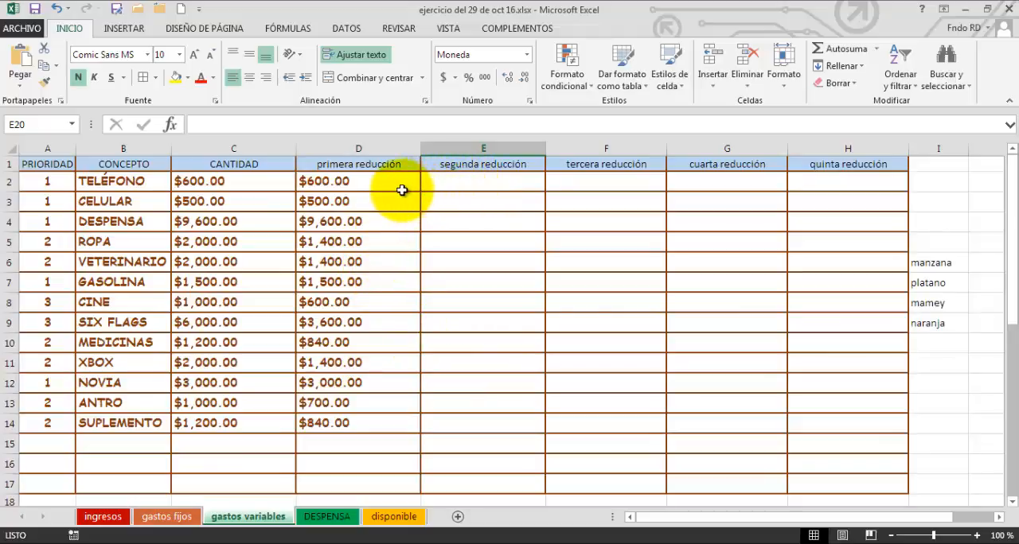
{"action": "scroll", "coordinate": [403, 315], "scroll_direction": "down", "scroll_amount": 4}
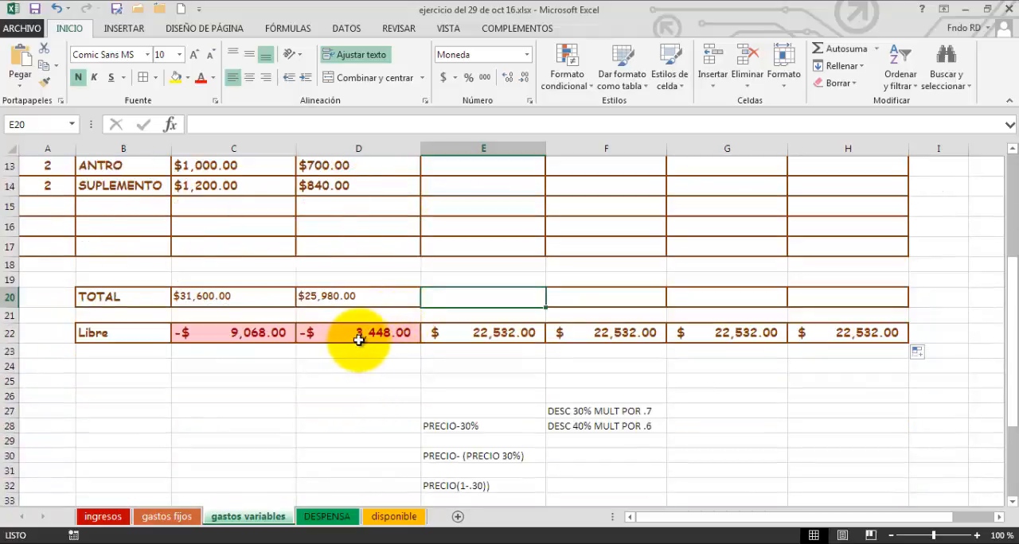
{"action": "scroll", "coordinate": [489, 233], "scroll_direction": "up", "scroll_amount": 4}
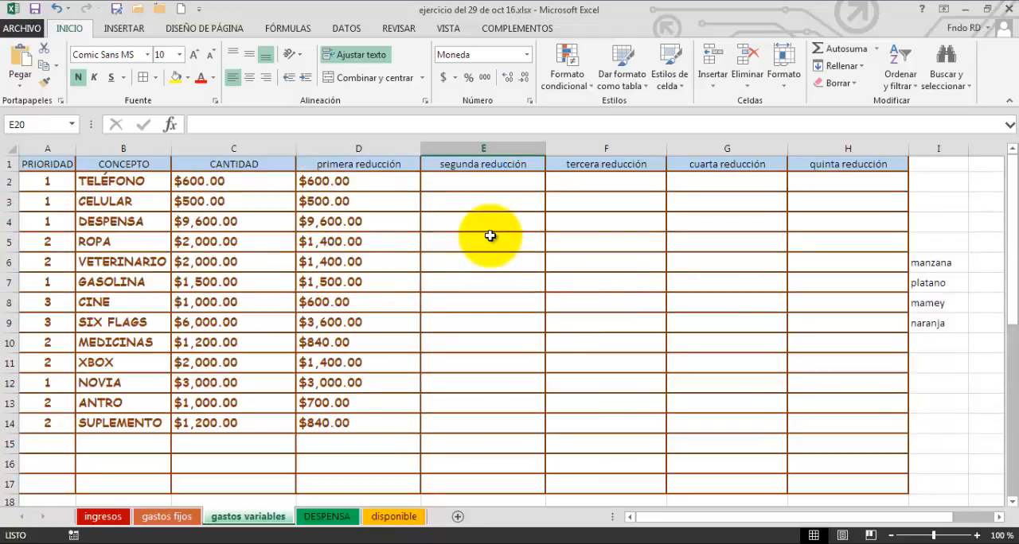
Fill the primera reducción formula from D2 down to D14 and across into segunda reducción, E2:E14.
{"action": "left_click", "coordinate": [340, 182]}
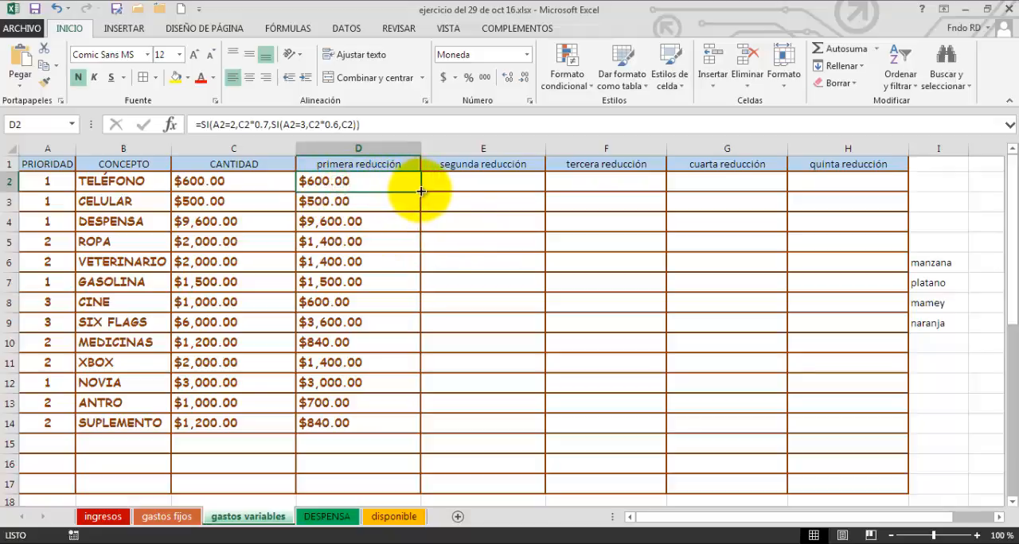
{"action": "mouse_move", "coordinate": [421, 191]}
{"action": "left_mouse_down"}
{"action": "mouse_move", "coordinate": [420, 433]}
{"action": "mouse_move", "coordinate": [513, 437]}
{"action": "left_mouse_up"}
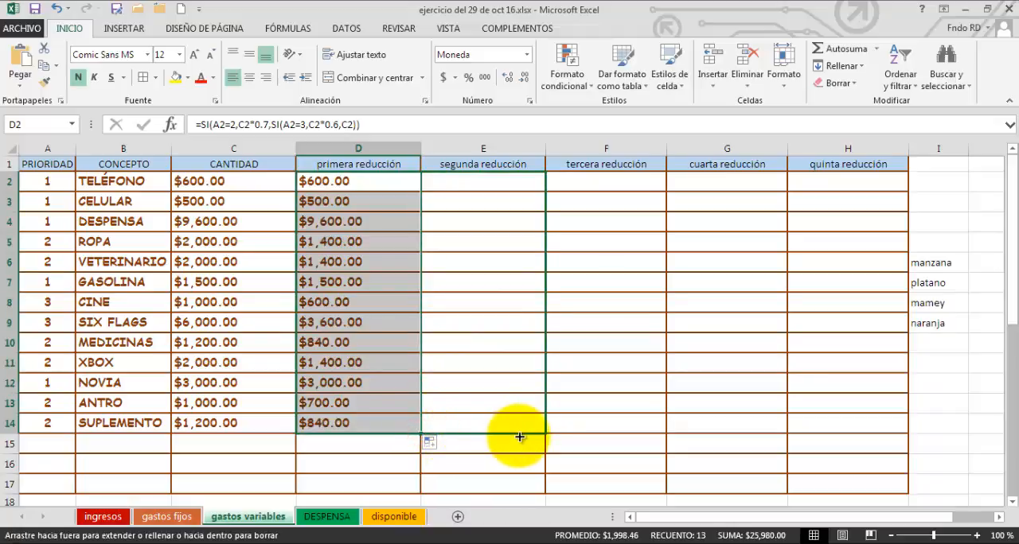
{"action": "left_click_drag", "start_coordinate": [518, 436], "coordinate": [518, 436]}
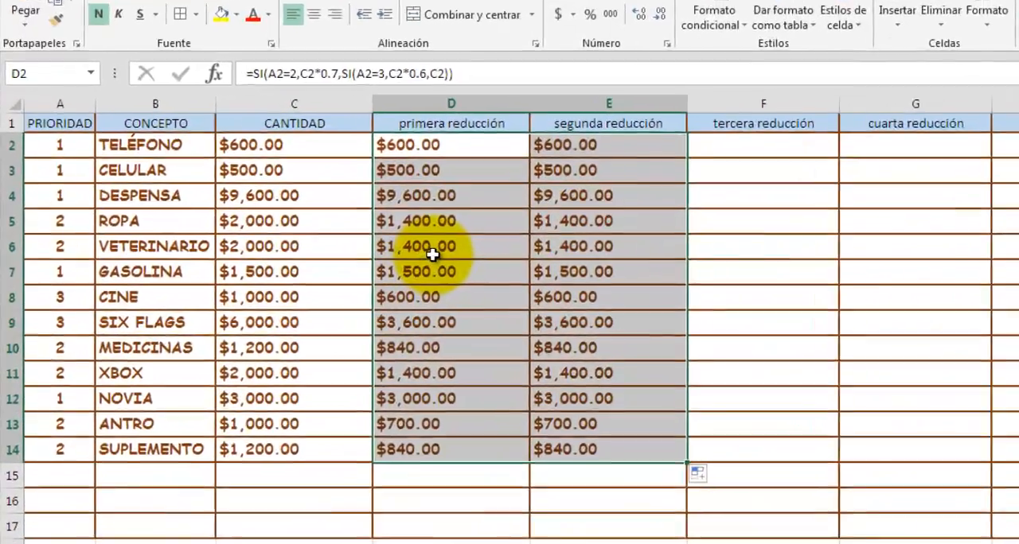
Compare the primera and segunda reducción amounts for VETERINARIO and SIX FLAGS, and inspect the formulas in D9 and E9.
{"action": "left_click", "coordinate": [346, 266]}
{"action": "left_click", "coordinate": [730, 221]}
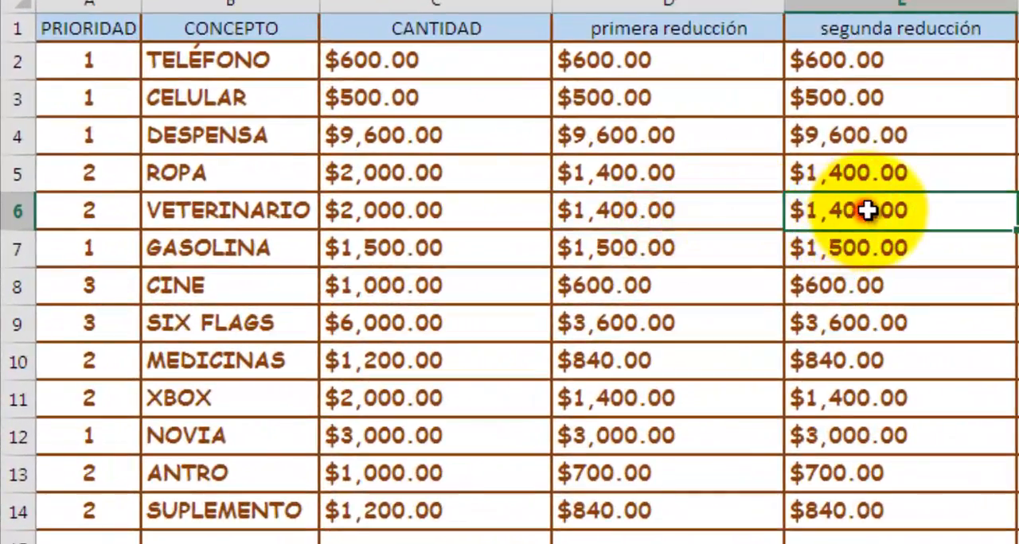
{"action": "left_click", "coordinate": [643, 229]}
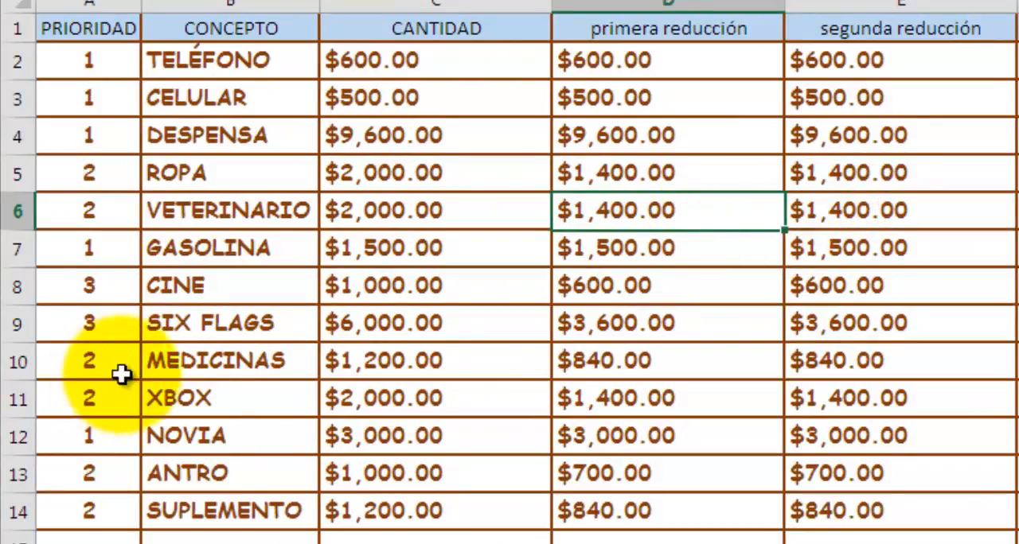
{"action": "left_click", "coordinate": [533, 326]}
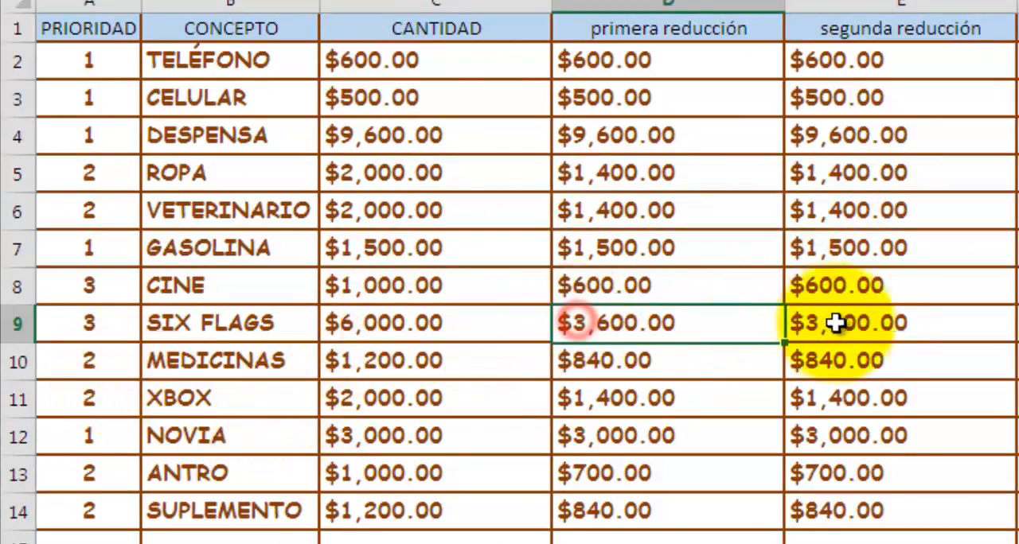
{"action": "left_click", "coordinate": [859, 326]}
{"action": "left_click", "coordinate": [723, 334]}
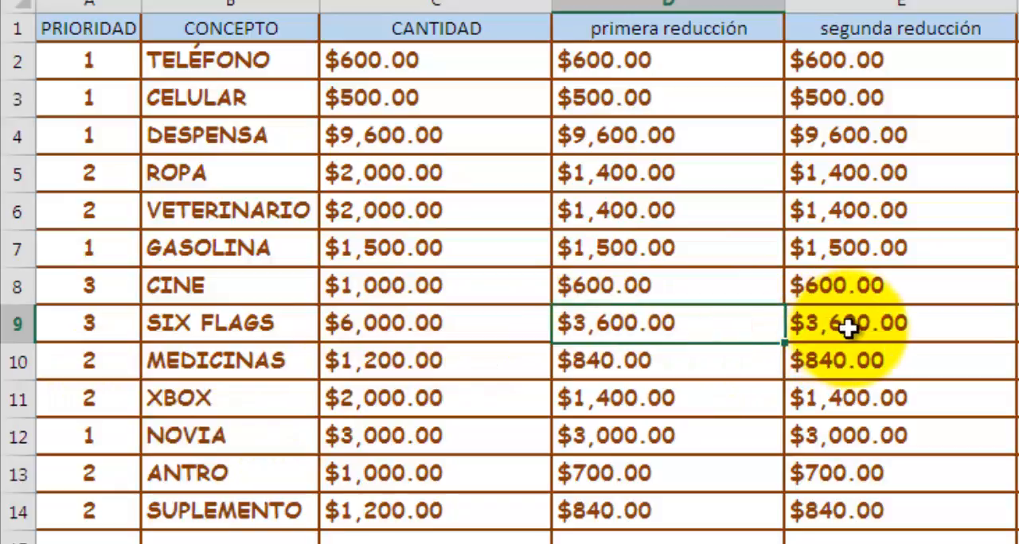
{"action": "left_click", "coordinate": [853, 329]}
{"action": "left_click", "coordinate": [713, 331]}
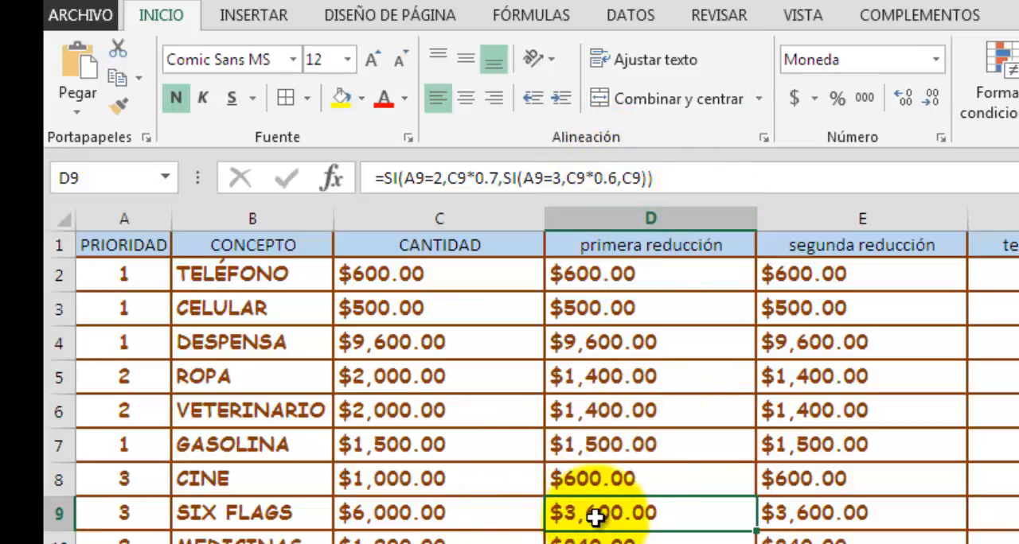
{"action": "left_click", "coordinate": [810, 516]}
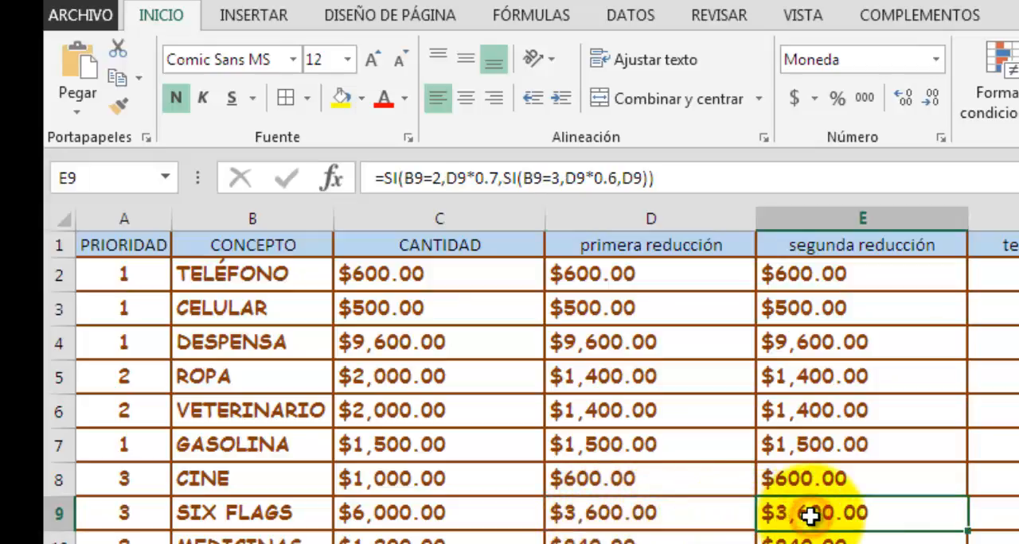
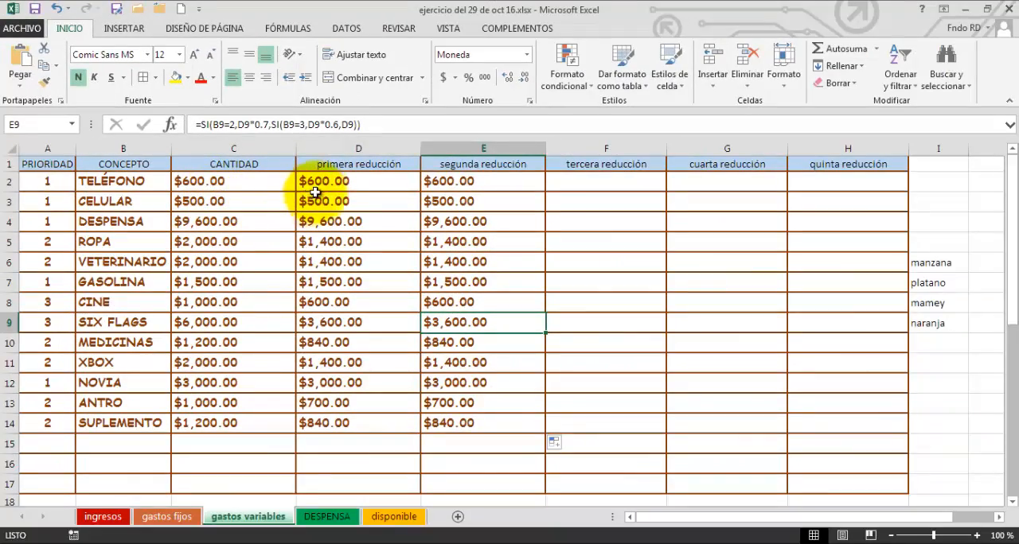
Lock column A in both priority references of the D2 formula so that they read $A2.
{"action": "left_click", "coordinate": [327, 183]}
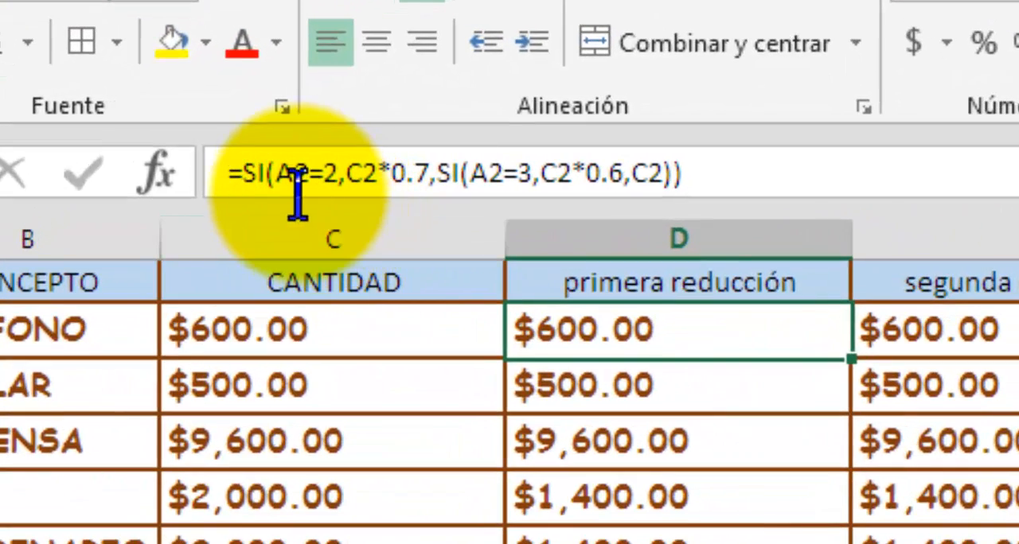
{"action": "double_click", "coordinate": [293, 179]}
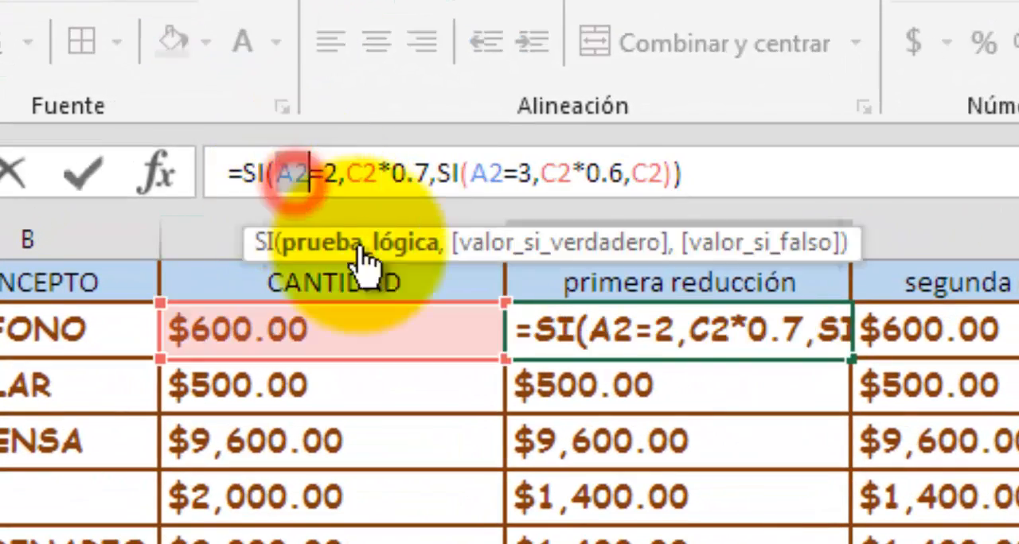
{"action": "key", "text": "F4"}
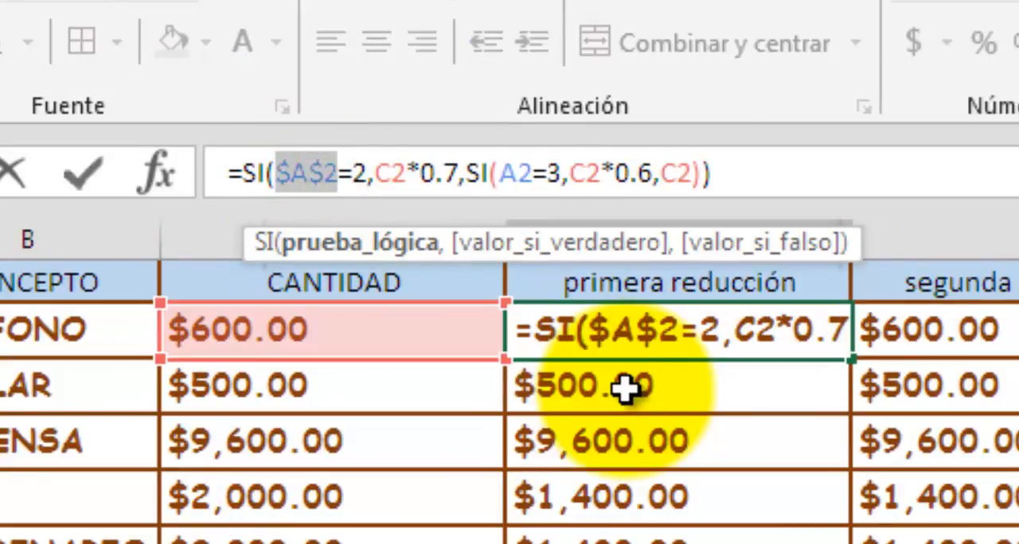
{"action": "key", "text": "F4"}
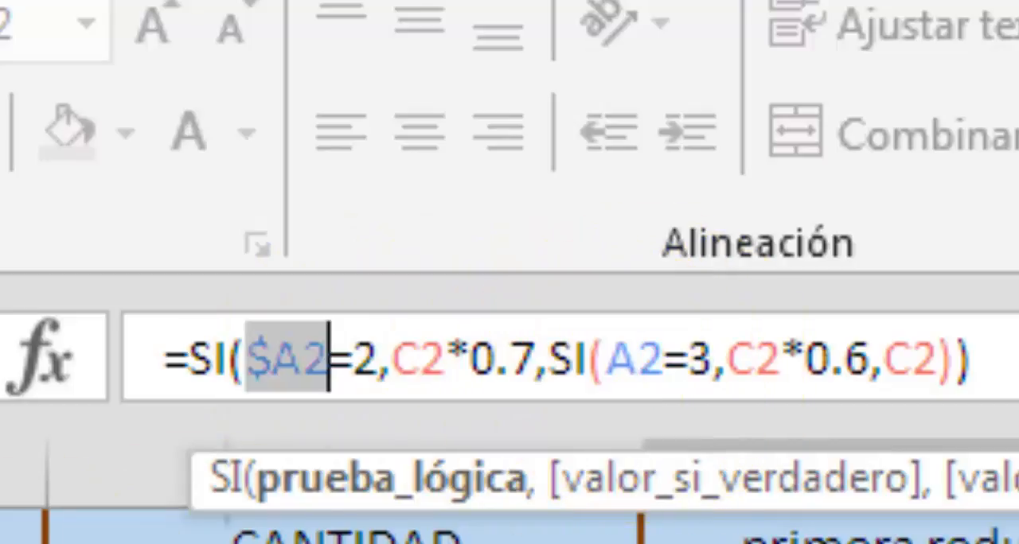
{"action": "double_click", "coordinate": [629, 364]}
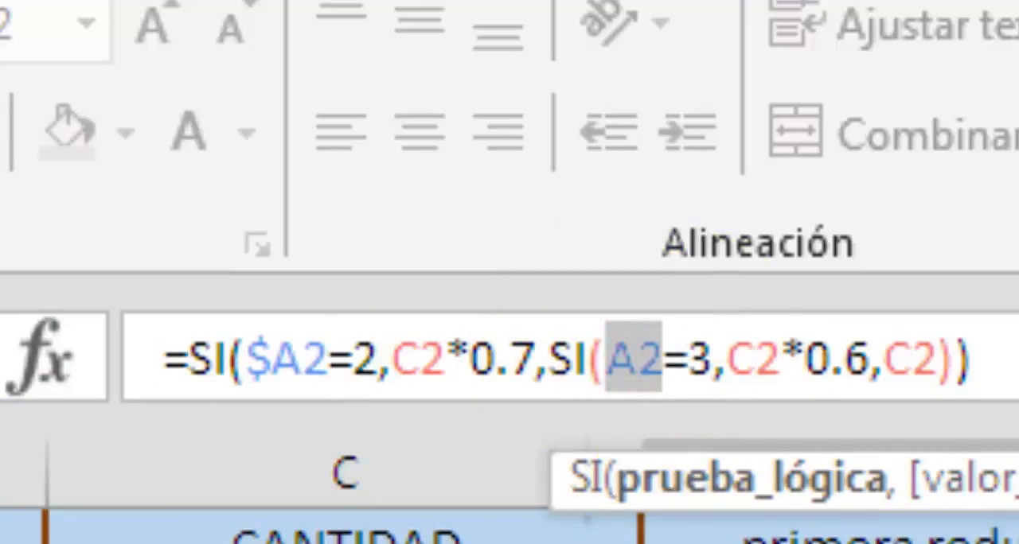
{"action": "key", "text": "F4"}
{"action": "key", "text": "F4"}
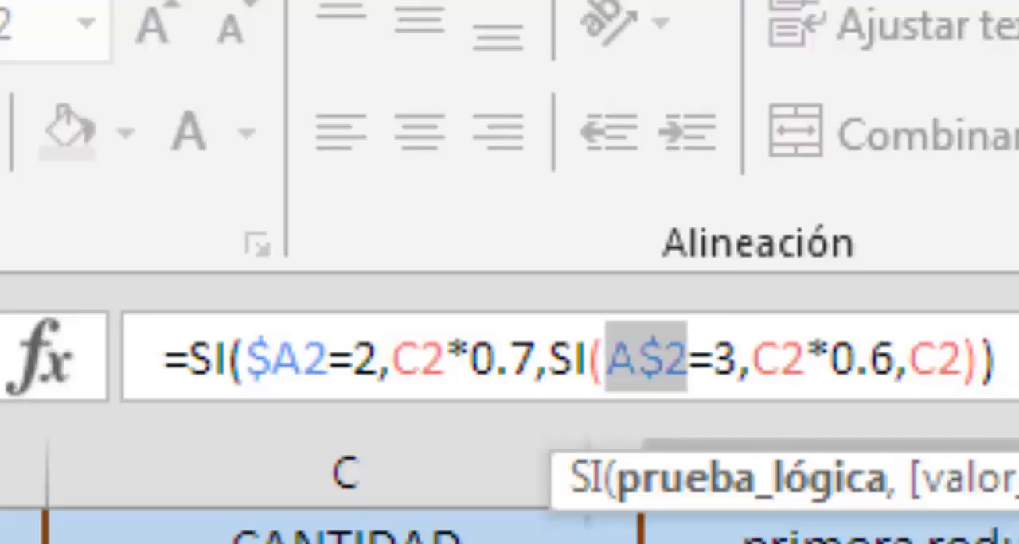
{"action": "key", "text": "F4"}
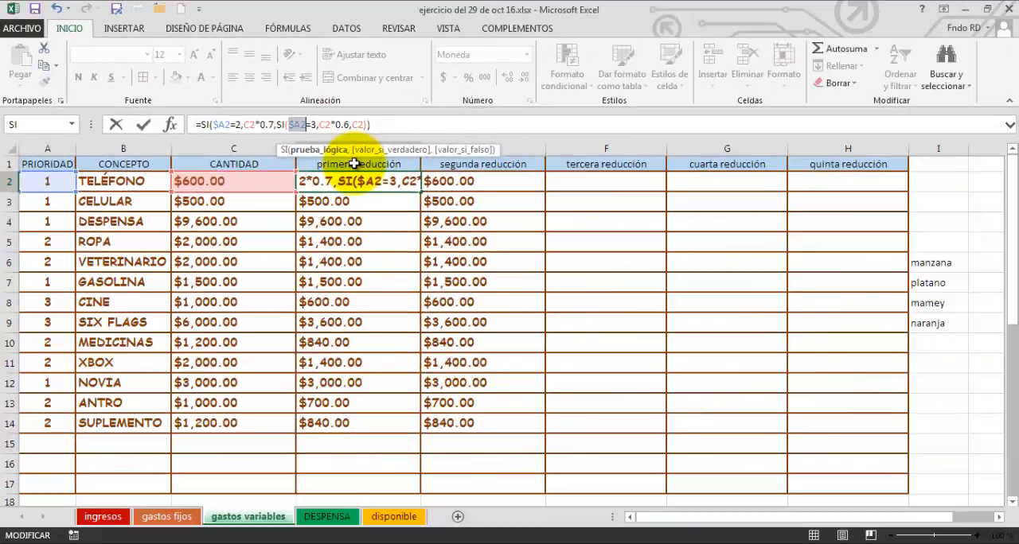
{"action": "key", "text": "Return"}
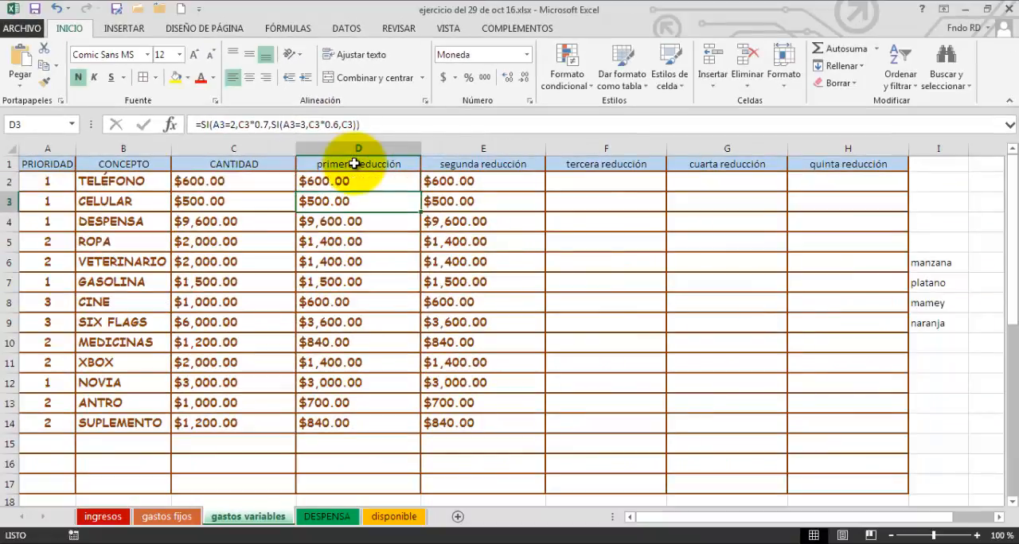
Fill the corrected D2 formula down to D14 and across into segunda reducción, E2:E14, and check the formula in E13.
{"action": "left_click", "coordinate": [344, 181]}
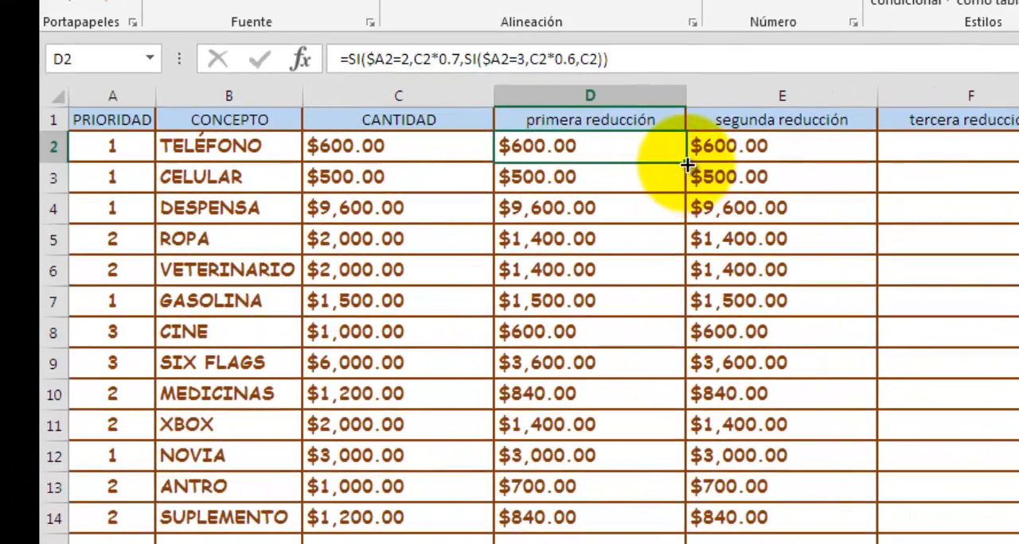
{"action": "left_click_drag", "start_coordinate": [684, 162], "coordinate": [693, 527]}
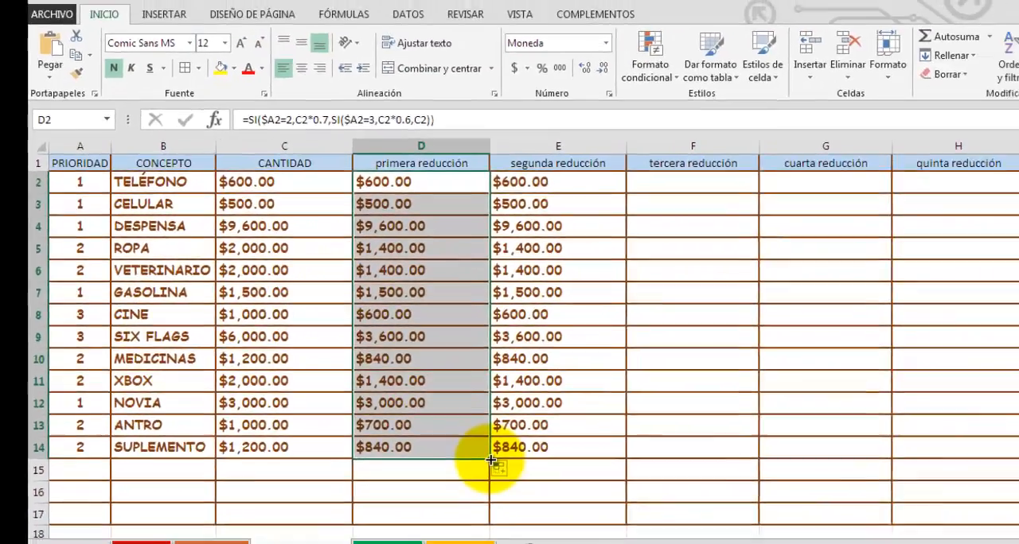
{"action": "left_click_drag", "start_coordinate": [687, 534], "coordinate": [830, 534]}
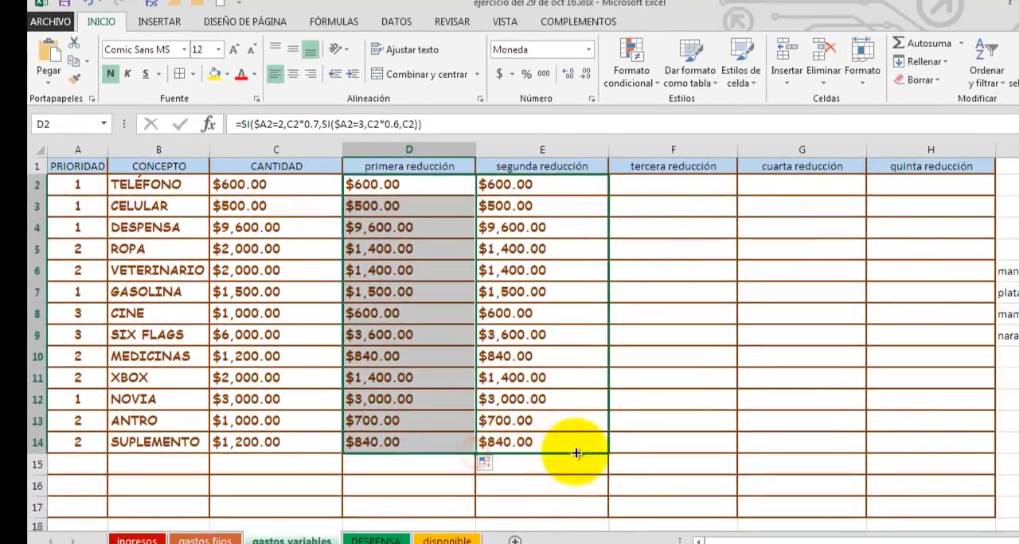
{"action": "left_click_drag", "start_coordinate": [576, 453], "coordinate": [594, 452]}
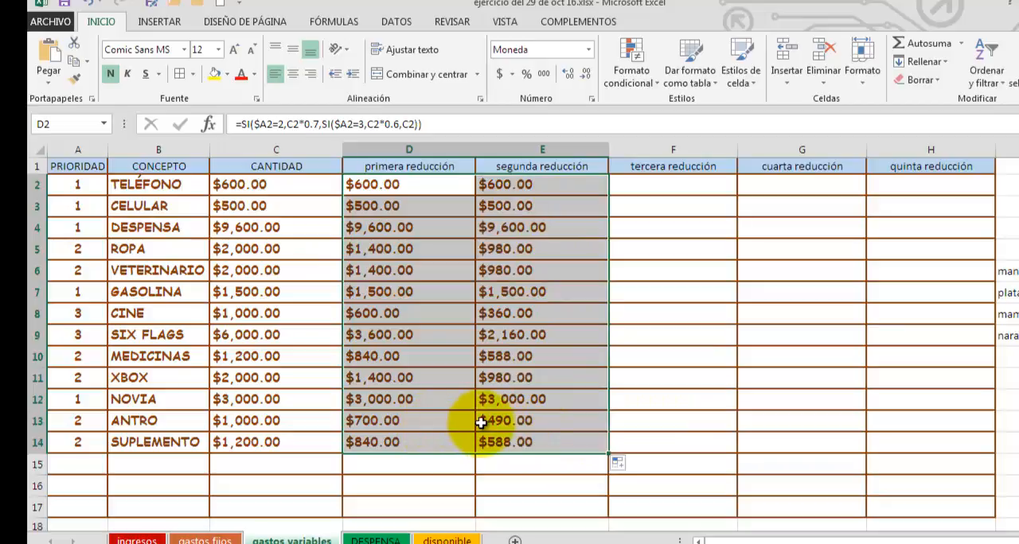
{"action": "left_click", "coordinate": [511, 422]}
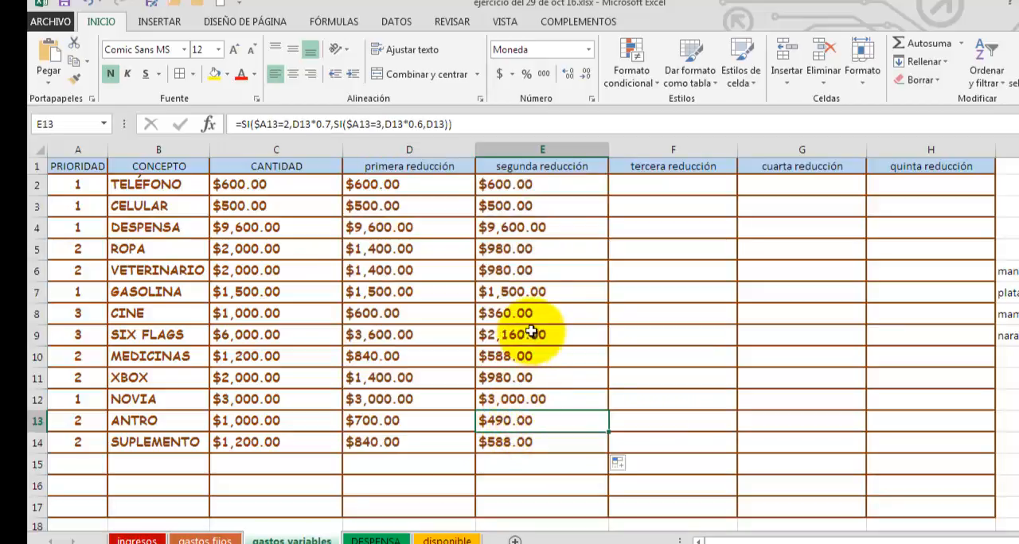
{"action": "scroll", "coordinate": [532, 395], "scroll_direction": "down", "scroll_amount": 2}
{"action": "scroll", "coordinate": [532, 395], "scroll_direction": "up", "scroll_amount": 2}
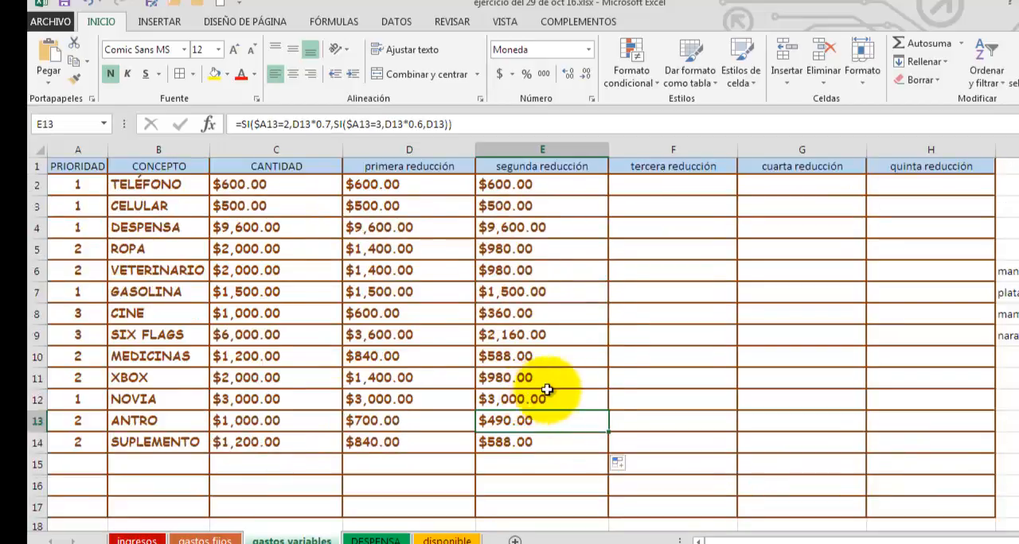
Fill the segunda reducción formulas in E2:E14 across through quinta reducción, column H, and check the formulas in F9 and G6.
{"action": "left_click", "coordinate": [593, 446]}
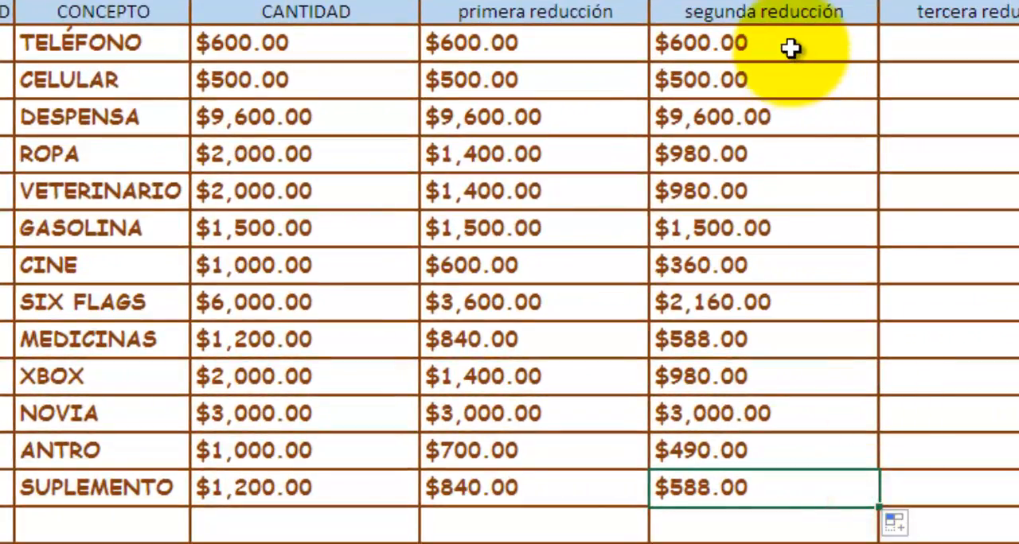
{"action": "left_click_drag", "start_coordinate": [791, 45], "coordinate": [790, 482]}
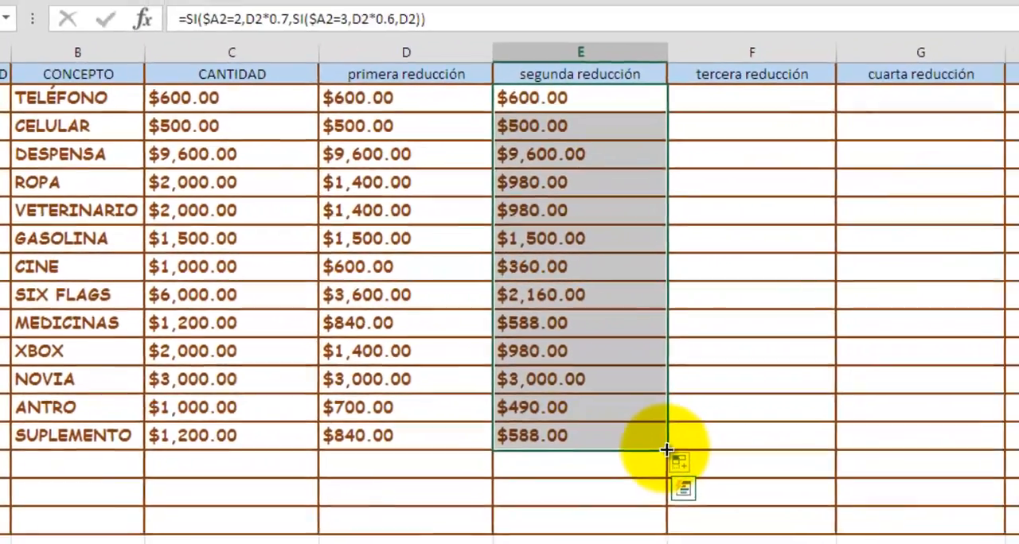
{"action": "left_click_drag", "start_coordinate": [878, 506], "coordinate": [1013, 442]}
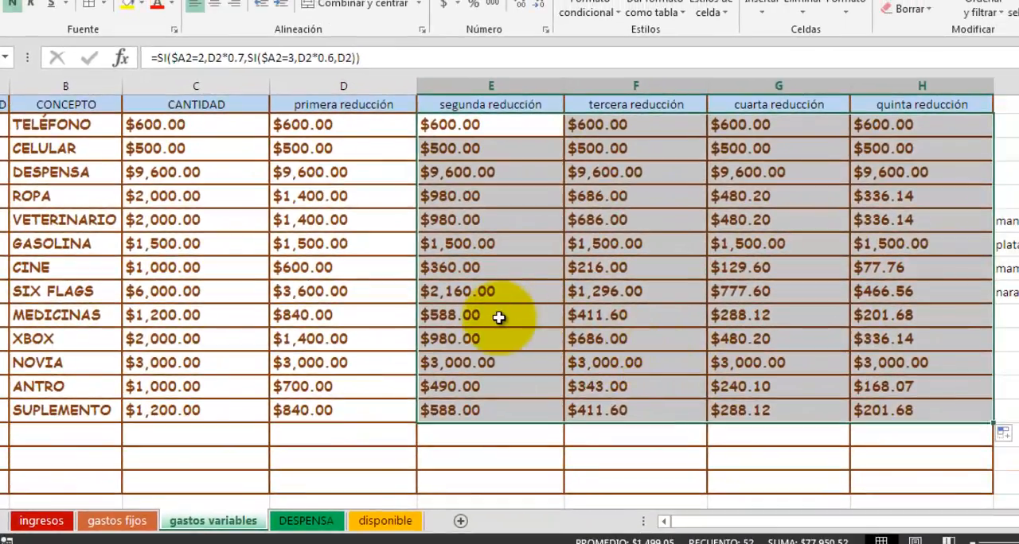
{"action": "left_click", "coordinate": [508, 316]}
{"action": "left_click", "coordinate": [657, 293]}
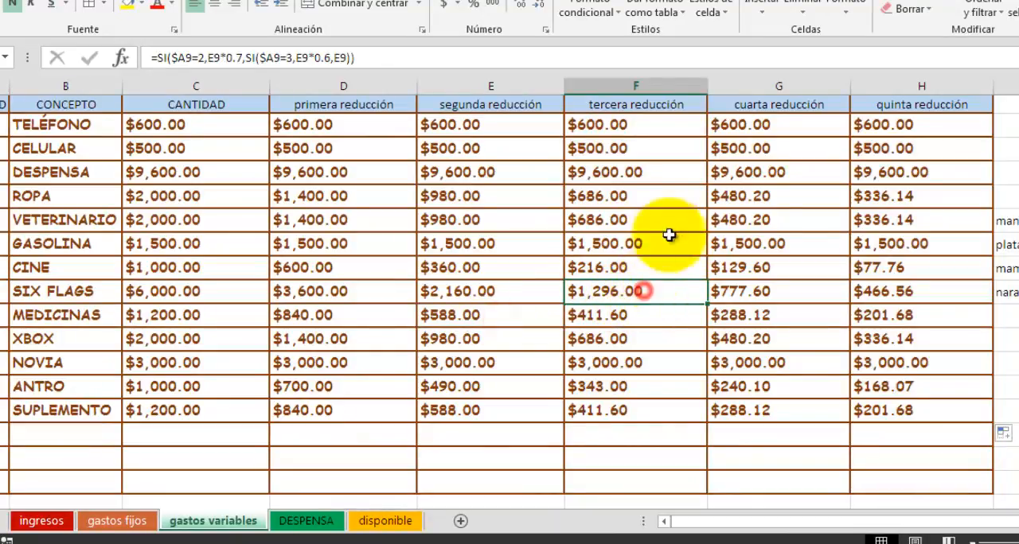
{"action": "left_click", "coordinate": [800, 226]}
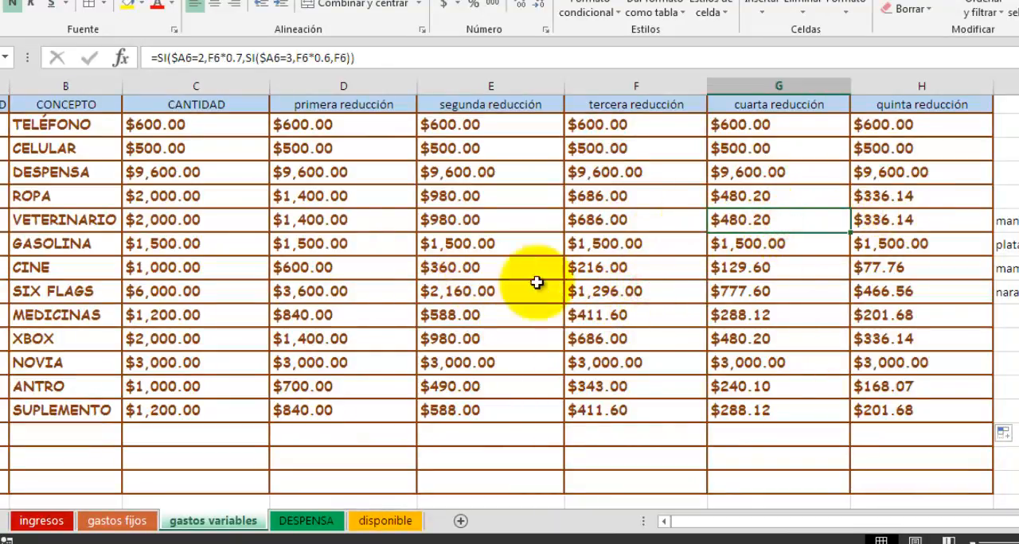
Fill the TOTAL sum formula from D20 across the remaining reduction columns to H20.
{"action": "scroll", "coordinate": [627, 323], "scroll_direction": "down", "scroll_amount": 1}
{"action": "scroll", "coordinate": [626, 323], "scroll_direction": "down", "scroll_amount": 1}
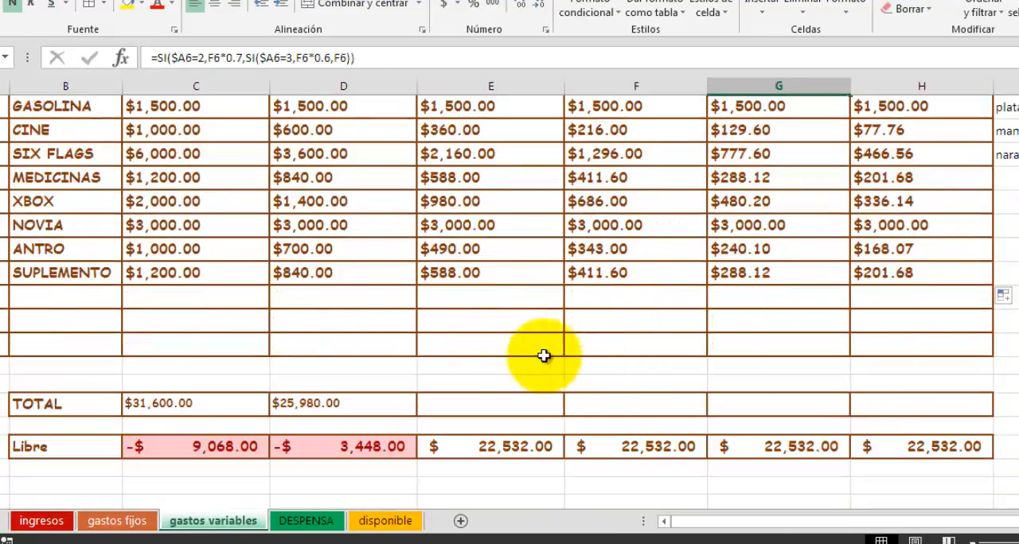
{"action": "left_click", "coordinate": [466, 407]}
{"action": "left_click", "coordinate": [368, 406]}
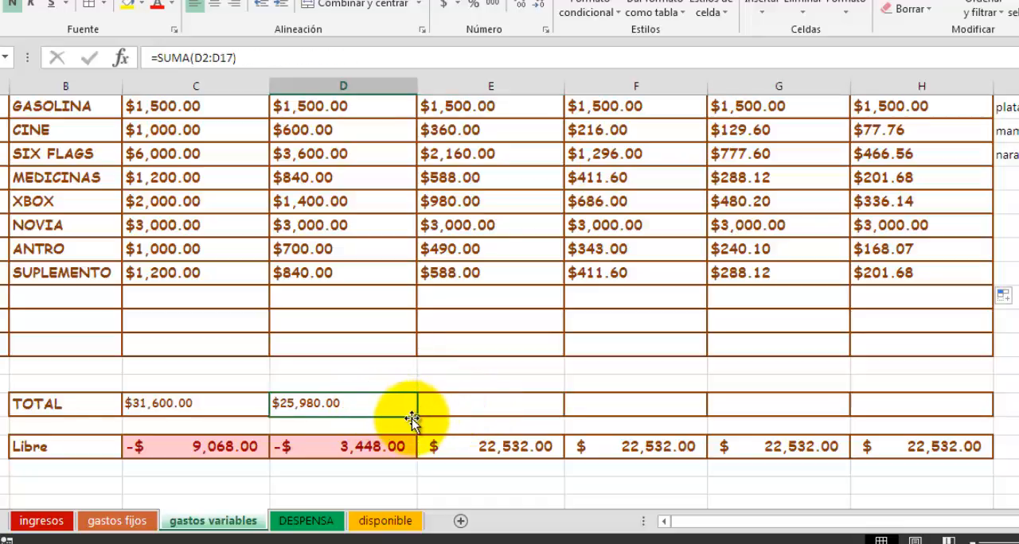
{"action": "left_click_drag", "start_coordinate": [417, 415], "coordinate": [960, 412]}
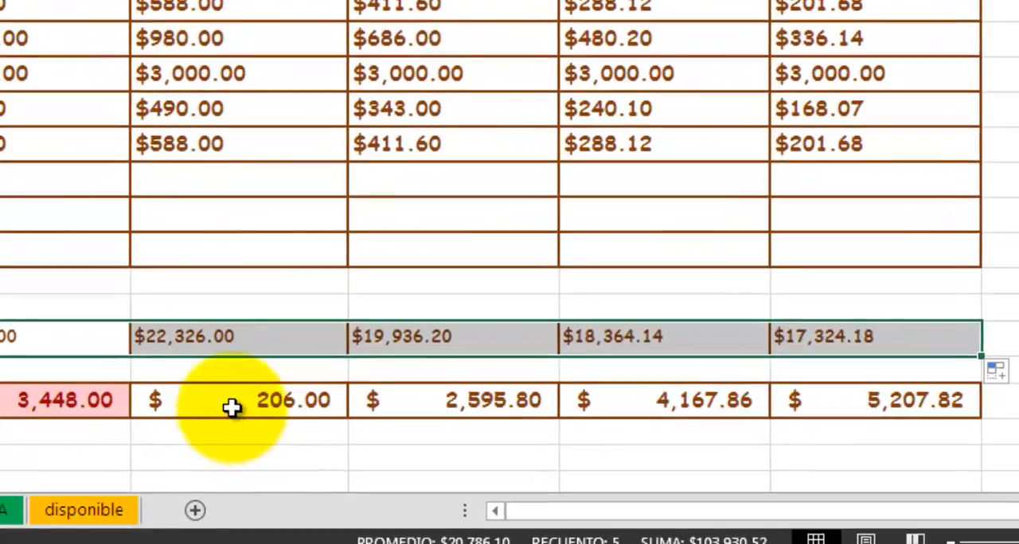
Compare the TOTAL and Libre amounts from segunda to quinta reducción against the reduced expenses above them.
{"action": "left_click", "coordinate": [230, 406]}
{"action": "left_click", "coordinate": [404, 401]}
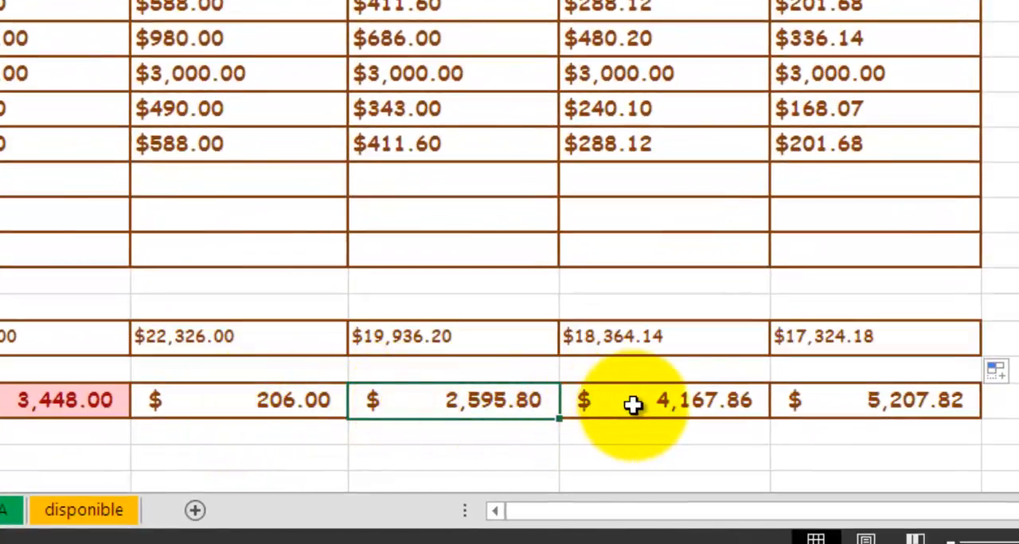
{"action": "left_click", "coordinate": [275, 344]}
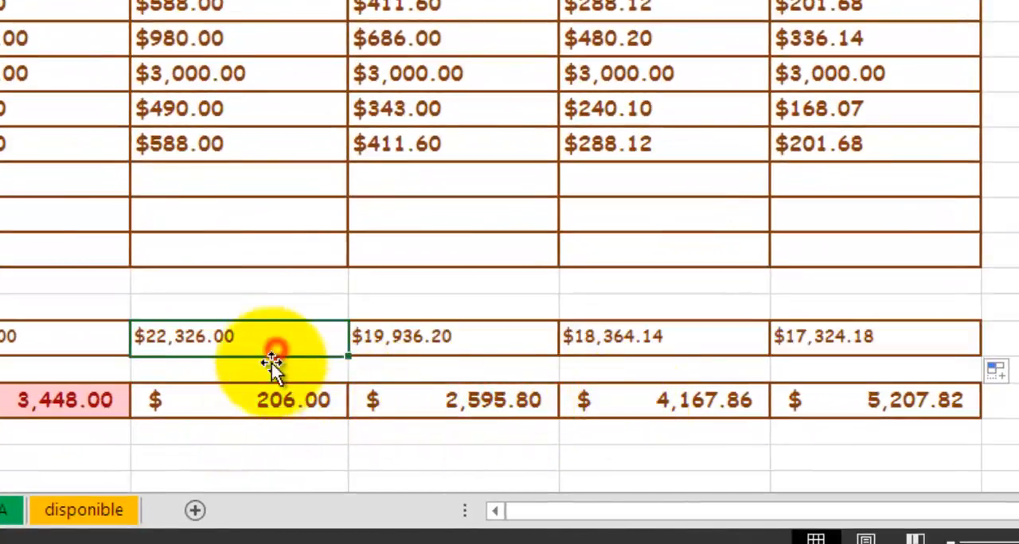
{"action": "left_click", "coordinate": [218, 406]}
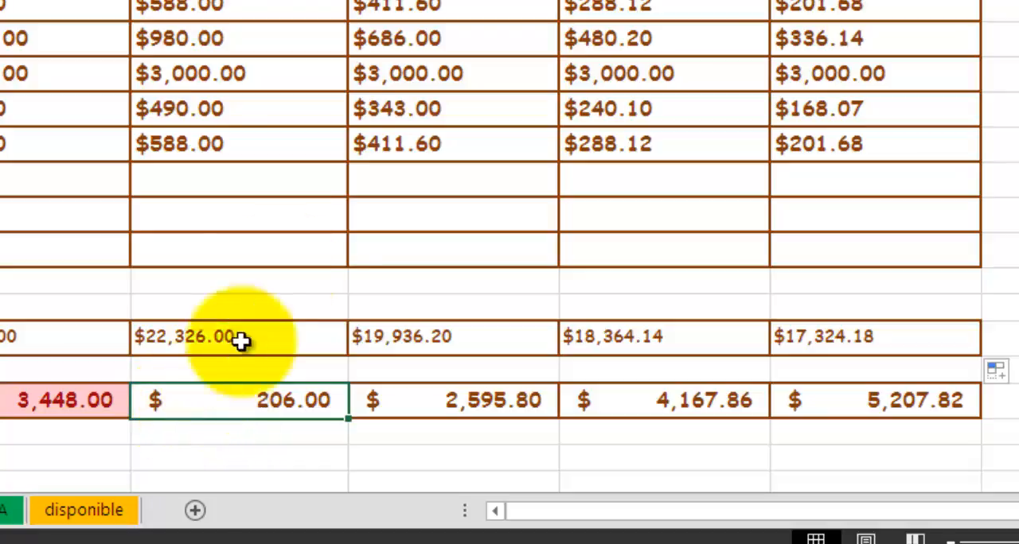
{"action": "scroll", "coordinate": [239, 336], "scroll_direction": "up", "scroll_amount": 2}
{"action": "scroll", "coordinate": [238, 12], "scroll_direction": "down", "scroll_amount": 2}
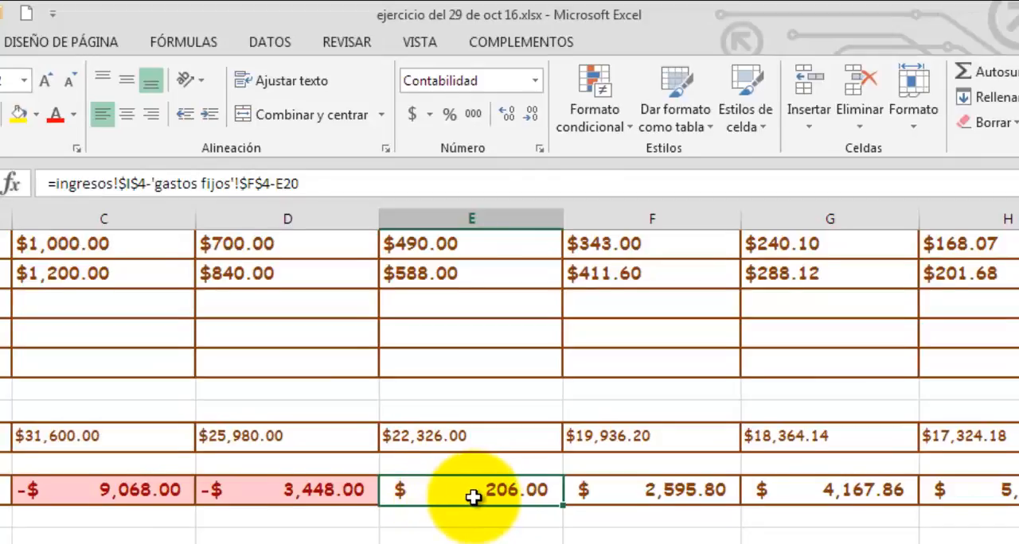
{"action": "scroll", "coordinate": [584, 491], "scroll_direction": "up", "scroll_amount": 4}
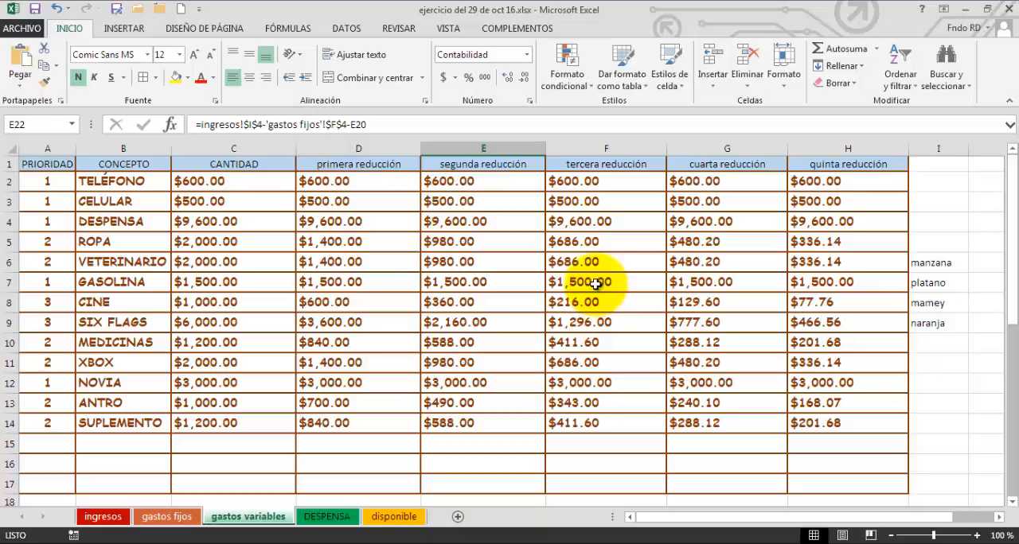
{"action": "scroll", "coordinate": [595, 284], "scroll_direction": "down", "scroll_amount": 5}
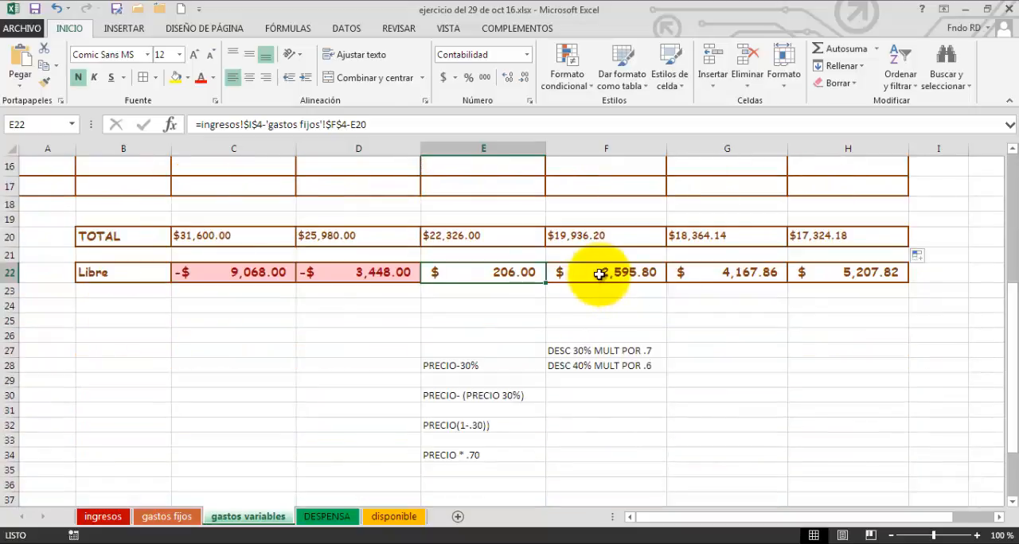
{"action": "left_click", "coordinate": [593, 279]}
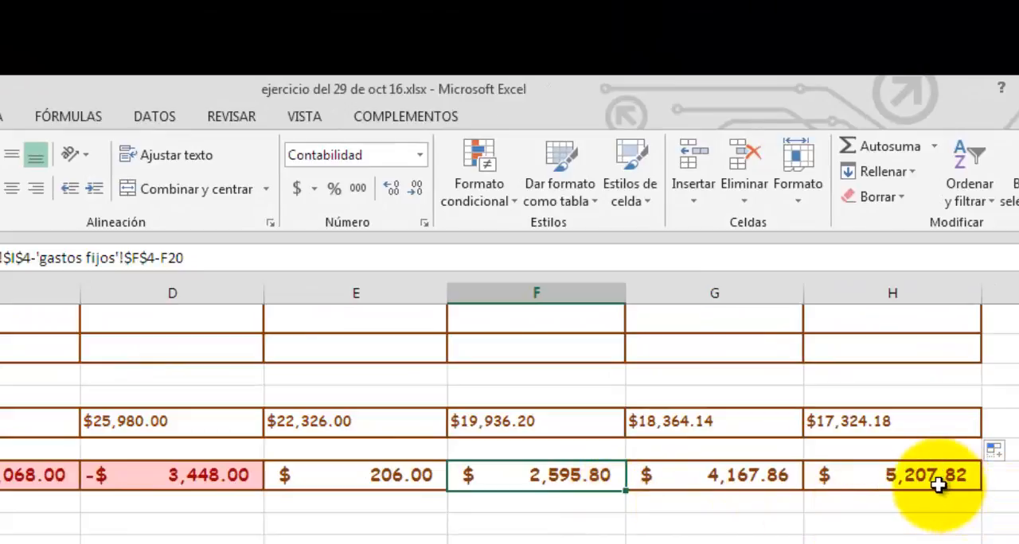
{"action": "scroll", "coordinate": [939, 482], "scroll_direction": "up", "scroll_amount": 5}
{"action": "scroll", "coordinate": [940, 485], "scroll_direction": "down", "scroll_amount": 5}
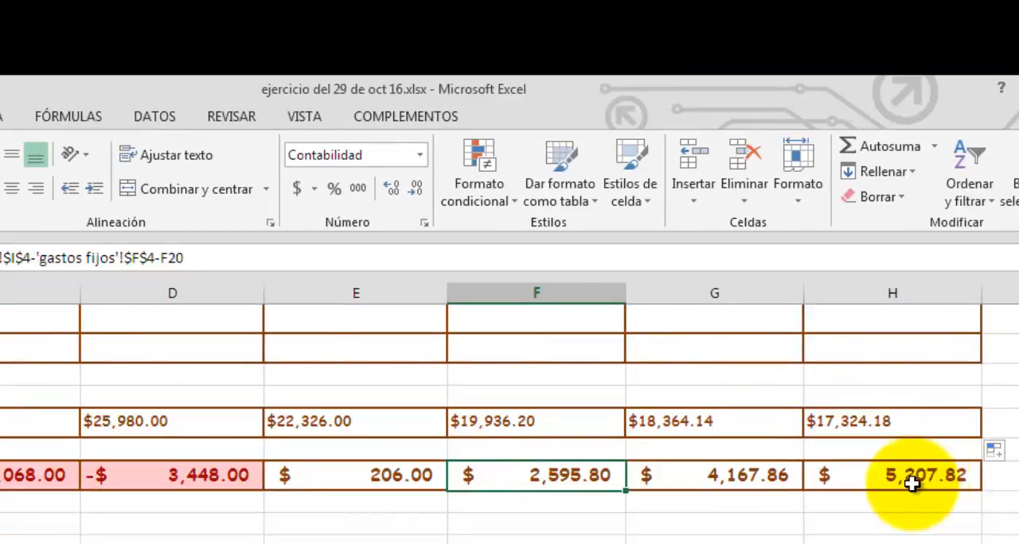
{"action": "left_click", "coordinate": [919, 487]}
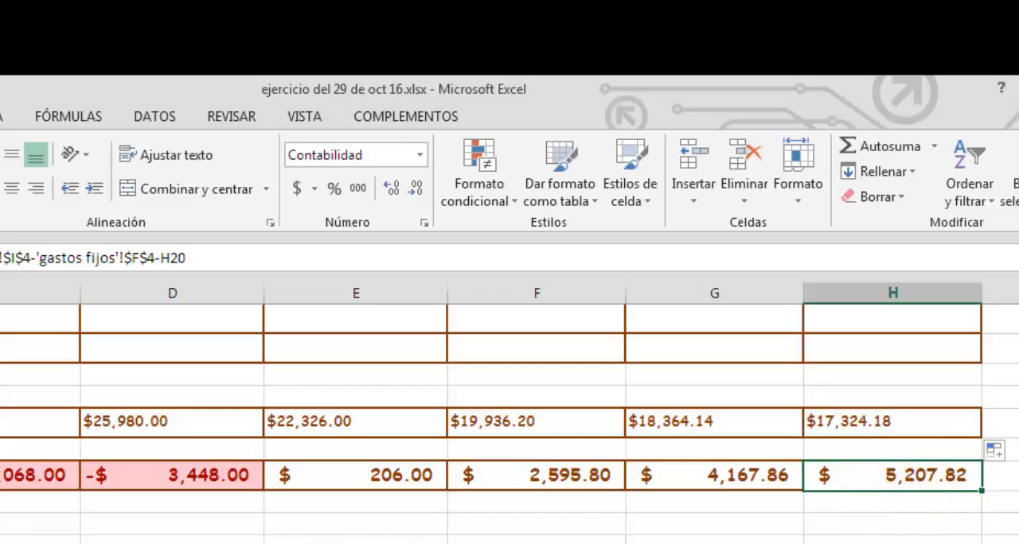
Review the variable expense table across all reduction columns and the empty rows 15 to 17 available for more concepts.
{"action": "left_click", "coordinate": [73, 543]}
{"action": "scroll", "coordinate": [509, 423], "scroll_direction": "up", "scroll_amount": 5}
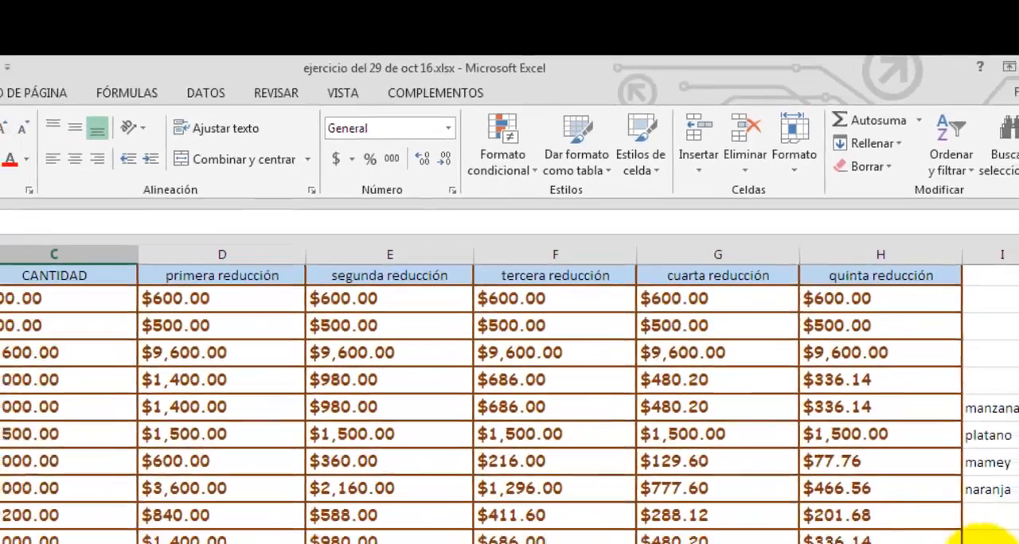
{"action": "left_click", "coordinate": [963, 439]}
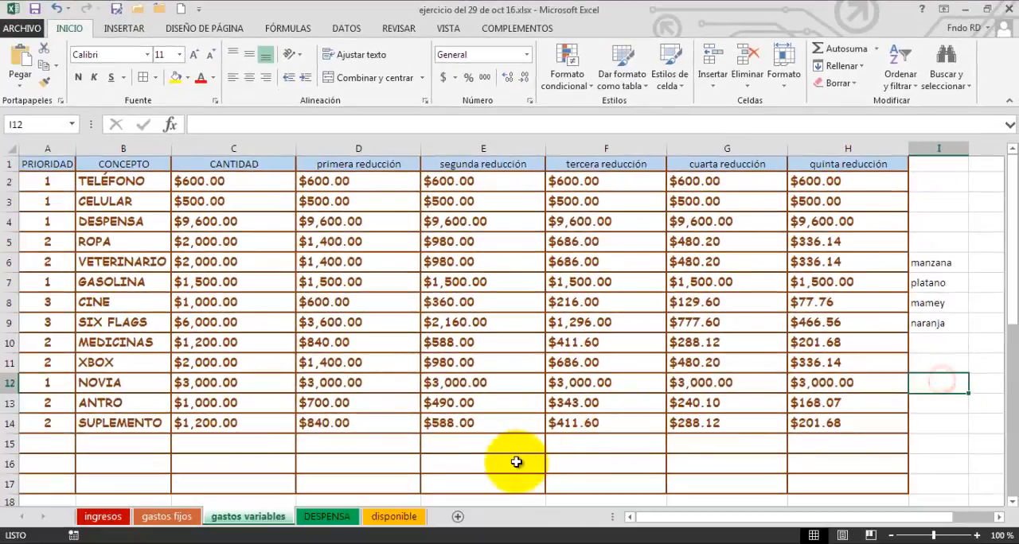
{"action": "left_click", "coordinate": [476, 509]}
{"action": "left_click", "coordinate": [163, 446]}
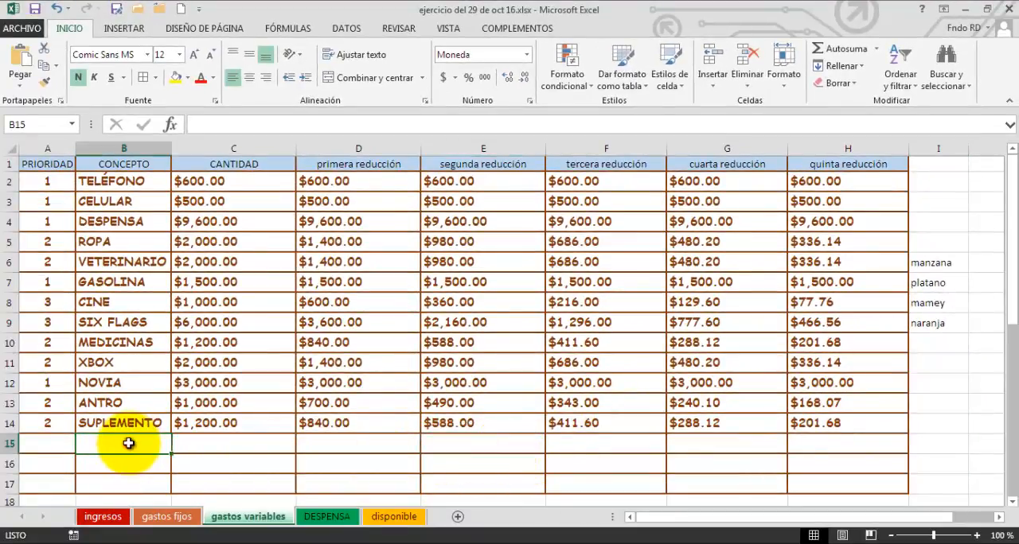
{"action": "left_click", "coordinate": [232, 444]}
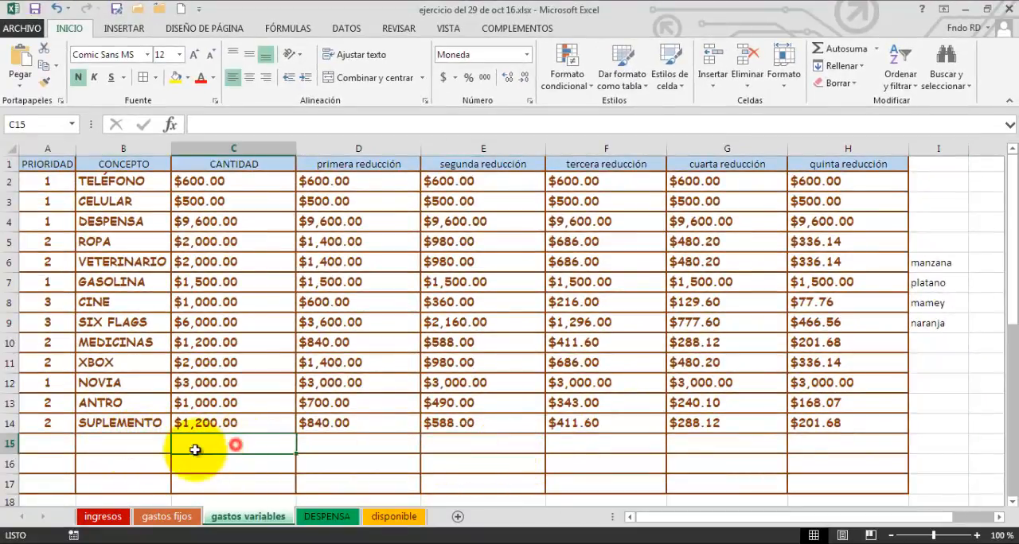
{"action": "left_click", "coordinate": [49, 443]}
{"action": "scroll", "coordinate": [216, 425], "scroll_direction": "down", "scroll_amount": 3}
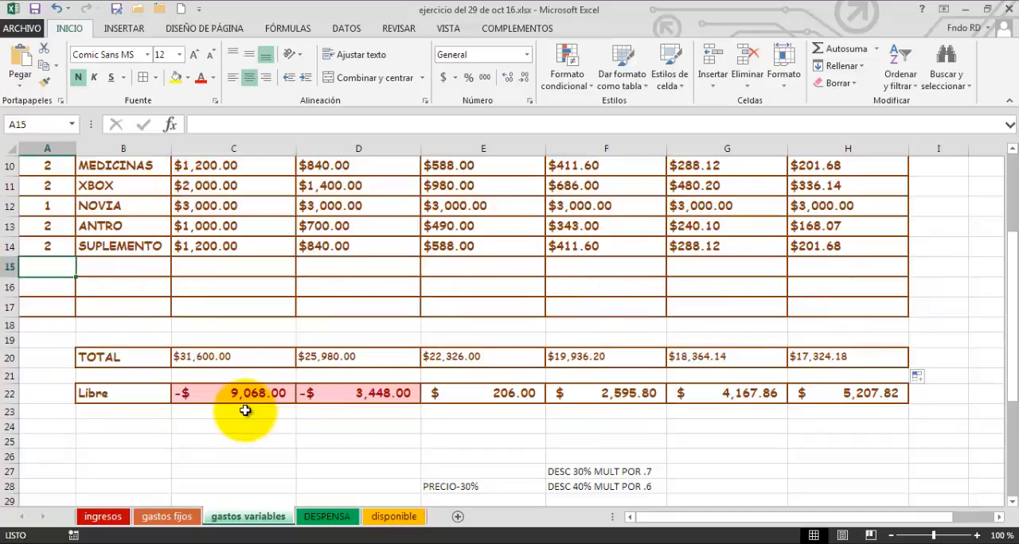
{"action": "left_click", "coordinate": [154, 332]}
{"action": "left_click", "coordinate": [54, 304]}
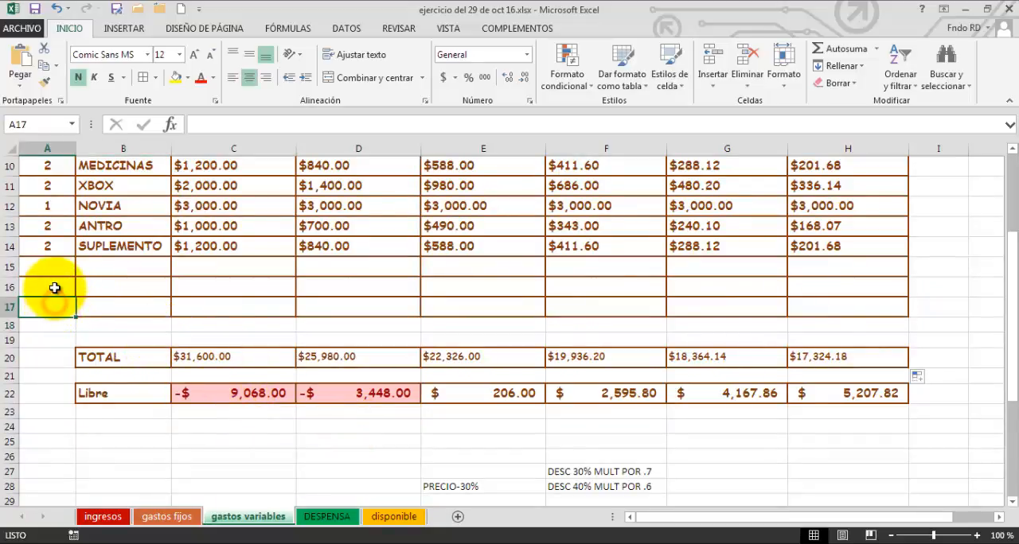
{"action": "left_click", "coordinate": [54, 287]}
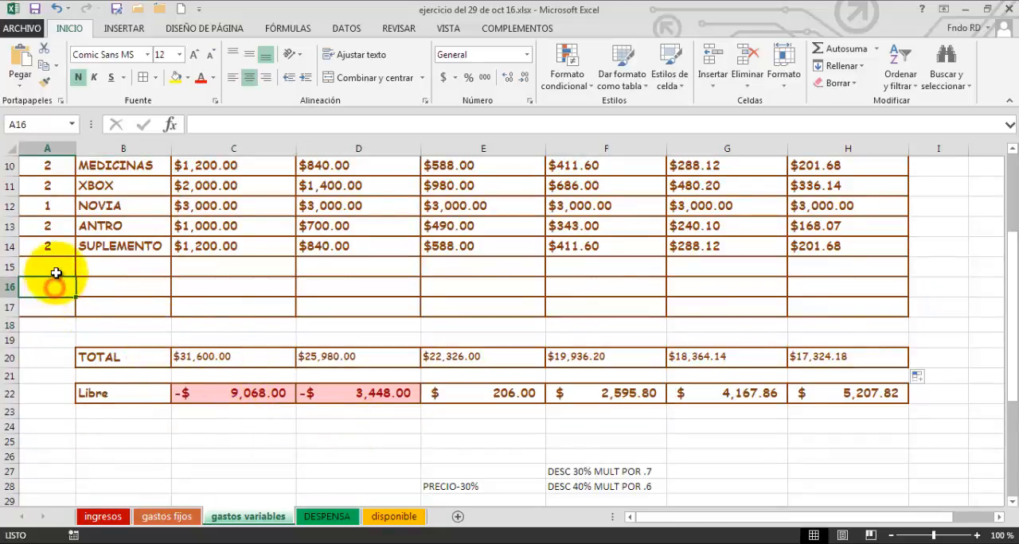
Compare the Libre amounts in row 22 column by column, from CANTIDAD through quinta reducción and back.
{"action": "left_click", "coordinate": [149, 448]}
{"action": "left_click", "coordinate": [228, 444]}
{"action": "left_click", "coordinate": [402, 444]}
{"action": "left_click", "coordinate": [514, 440]}
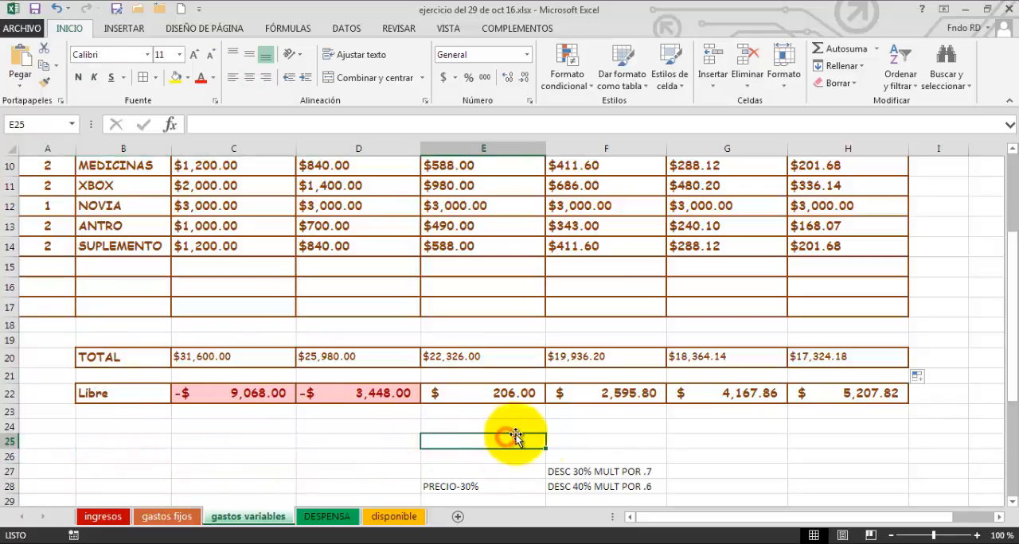
{"action": "left_click", "coordinate": [598, 447]}
{"action": "left_click", "coordinate": [757, 446]}
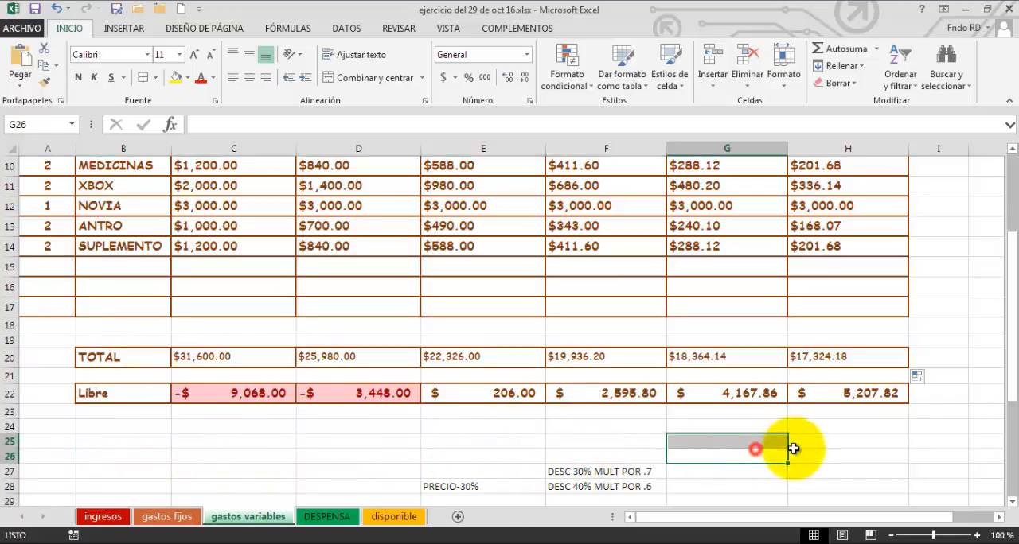
{"action": "left_click", "coordinate": [851, 427]}
{"action": "left_click", "coordinate": [757, 433]}
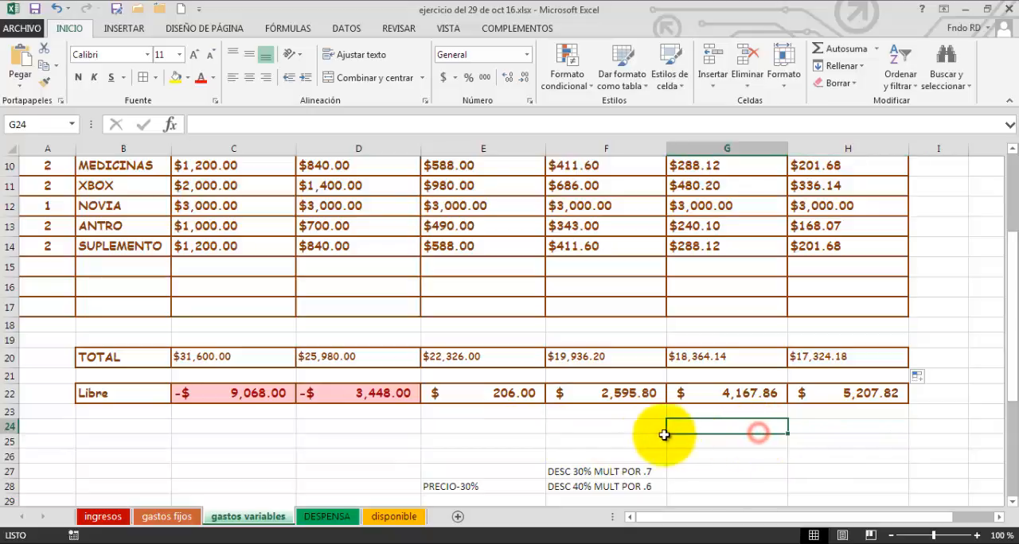
{"action": "left_click", "coordinate": [624, 431]}
{"action": "left_click", "coordinate": [510, 430]}
{"action": "left_click", "coordinate": [387, 429]}
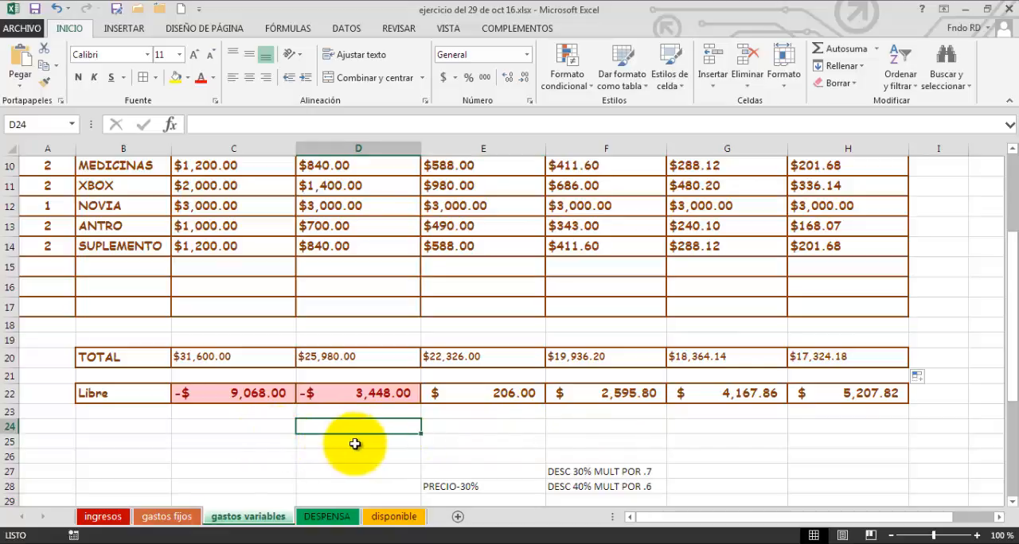
{"action": "scroll", "coordinate": [730, 470], "scroll_direction": "up", "scroll_amount": 3}
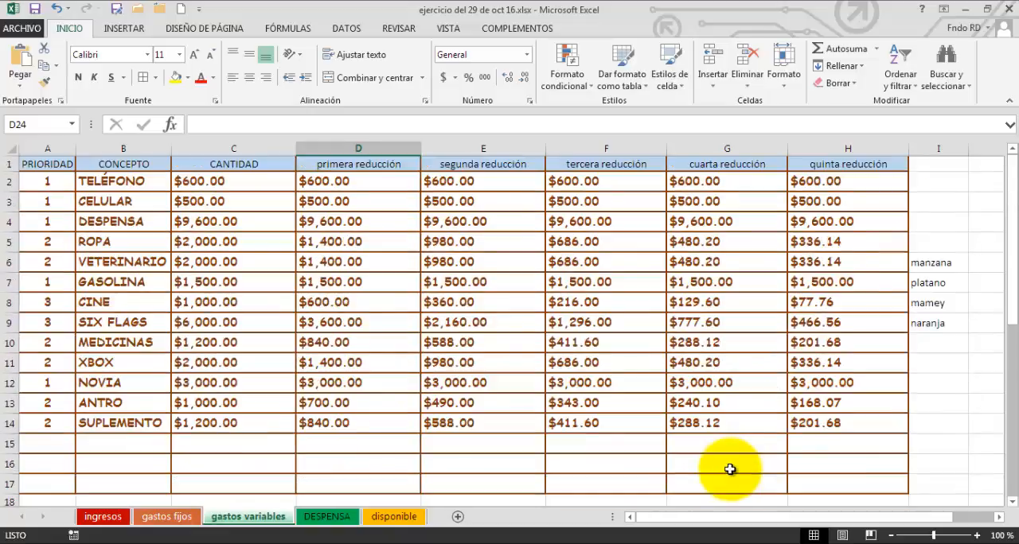
{"action": "scroll", "coordinate": [730, 469], "scroll_direction": "down", "scroll_amount": 2}
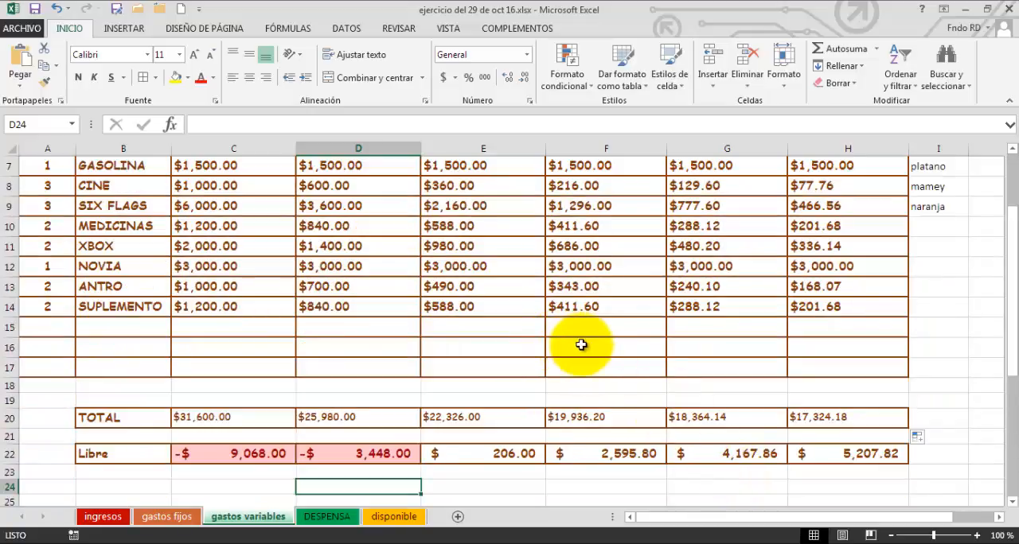
{"action": "scroll", "coordinate": [648, 352], "scroll_direction": "up", "scroll_amount": 2}
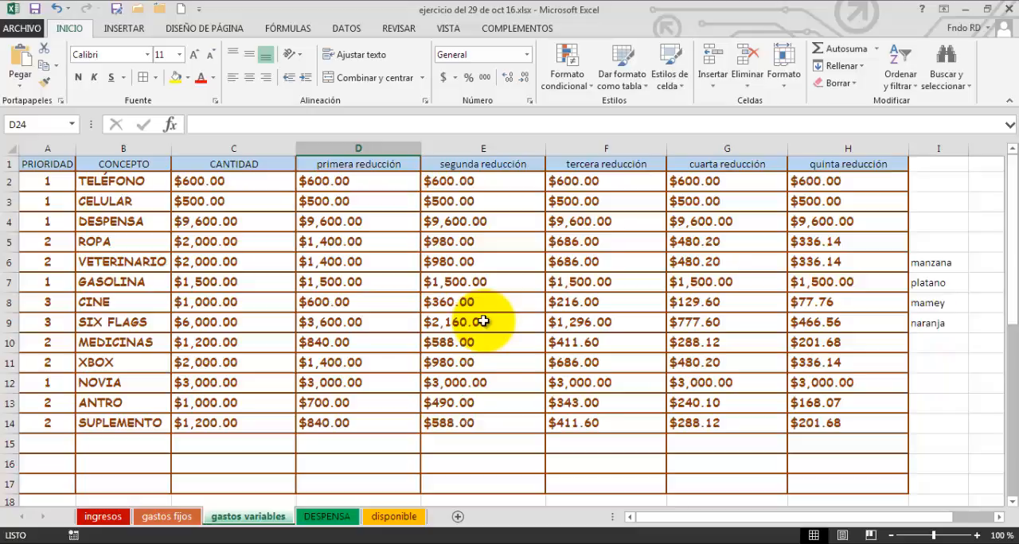
{"action": "left_click", "coordinate": [608, 449]}
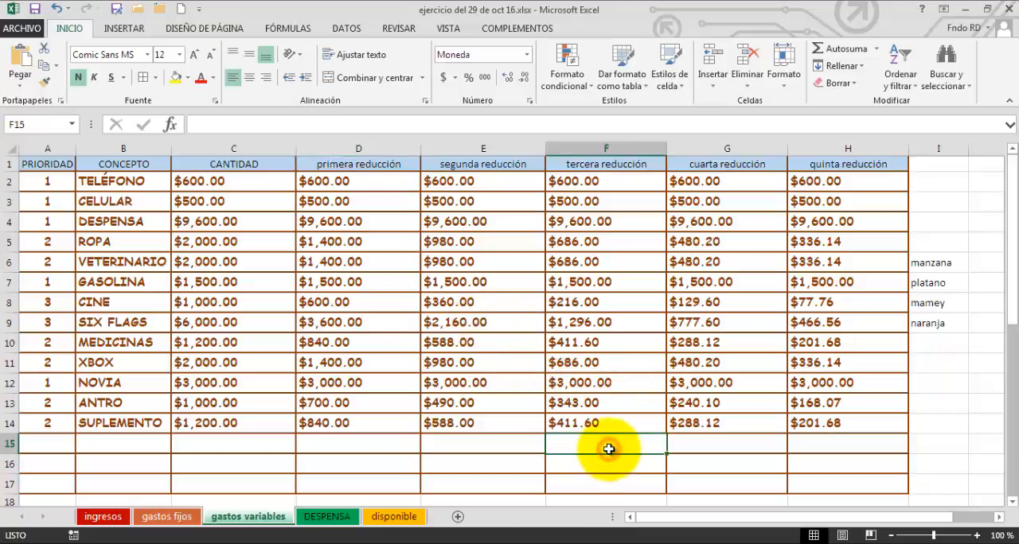
{"action": "left_click", "coordinate": [500, 440]}
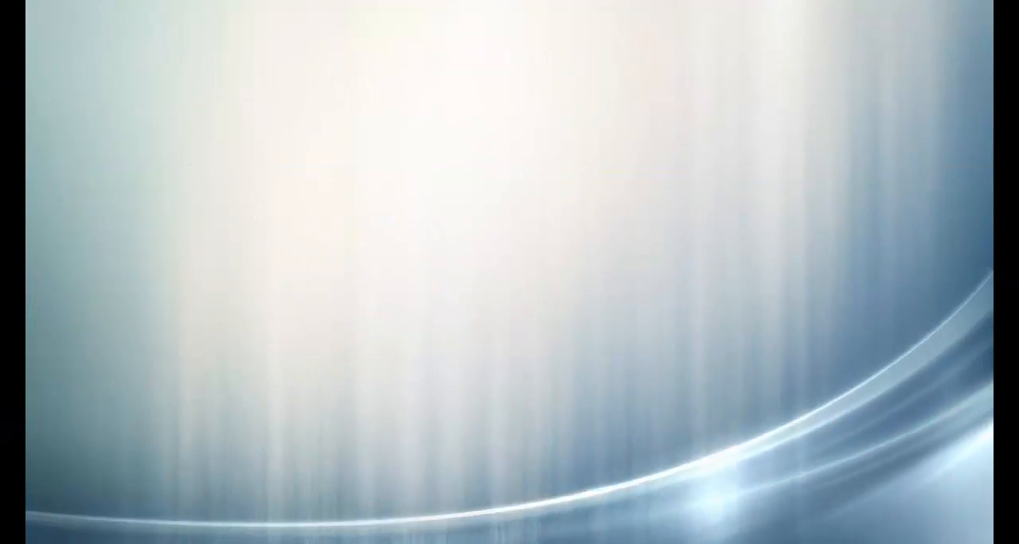